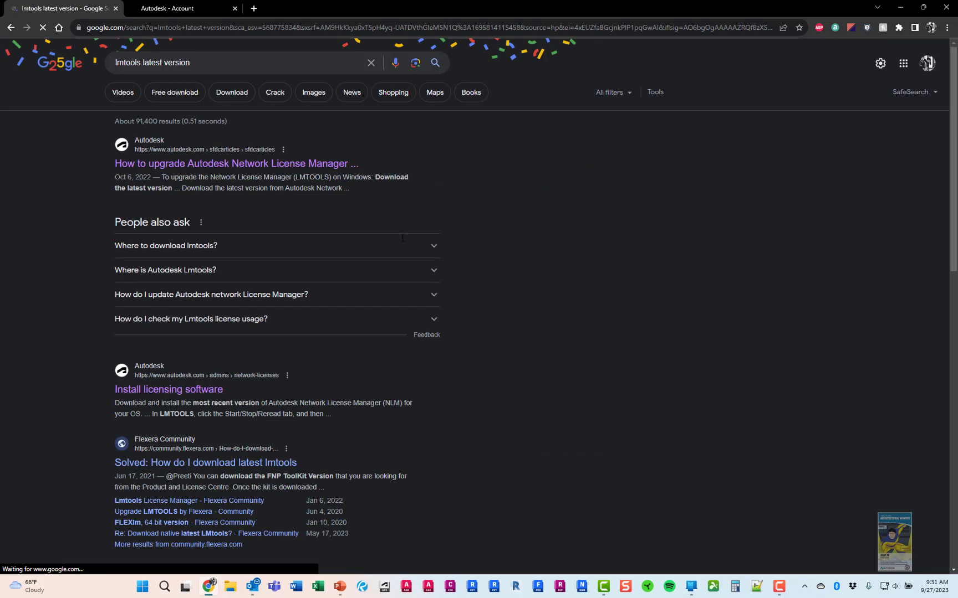
# Follow the 'How to upgrade Autodesk Network License Manager' article to the Install licensing software page
pyautogui.click(316, 167)
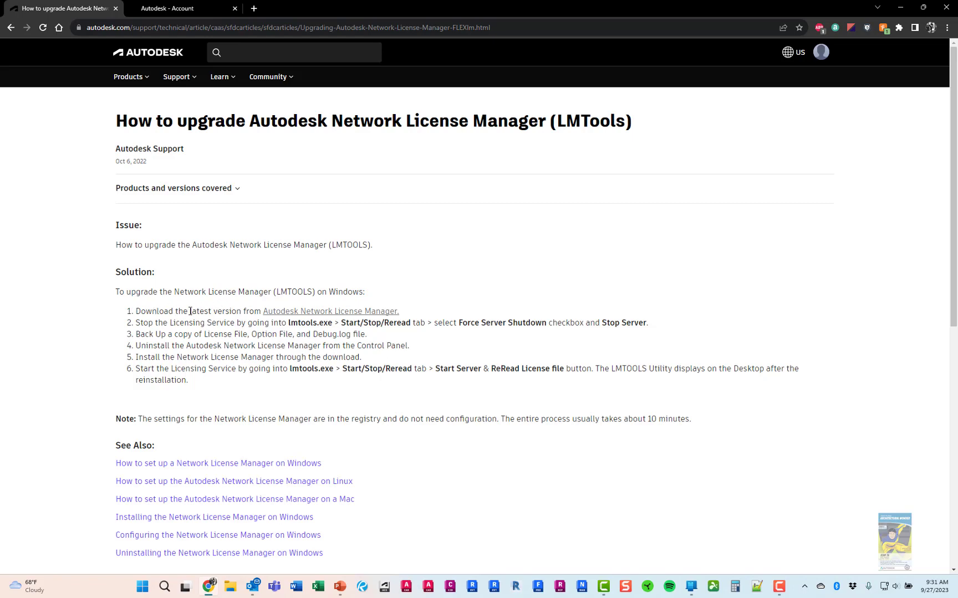
pyautogui.click(331, 314)
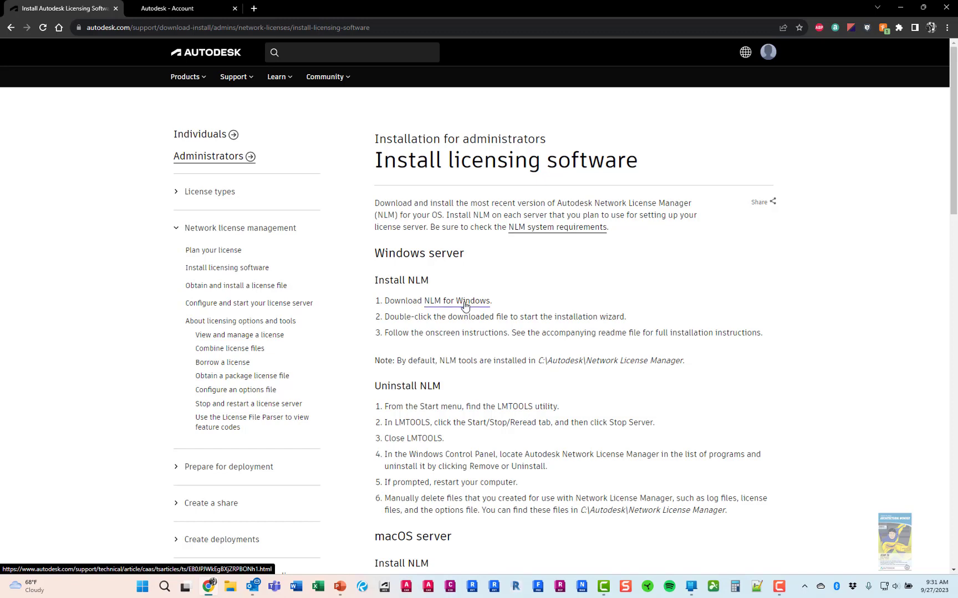
# Download nlm11.18.0.0_ipv4_ipv6_win64.msi from NLM for Windows and run it from Chrome's downloads
pyautogui.click(464, 305)
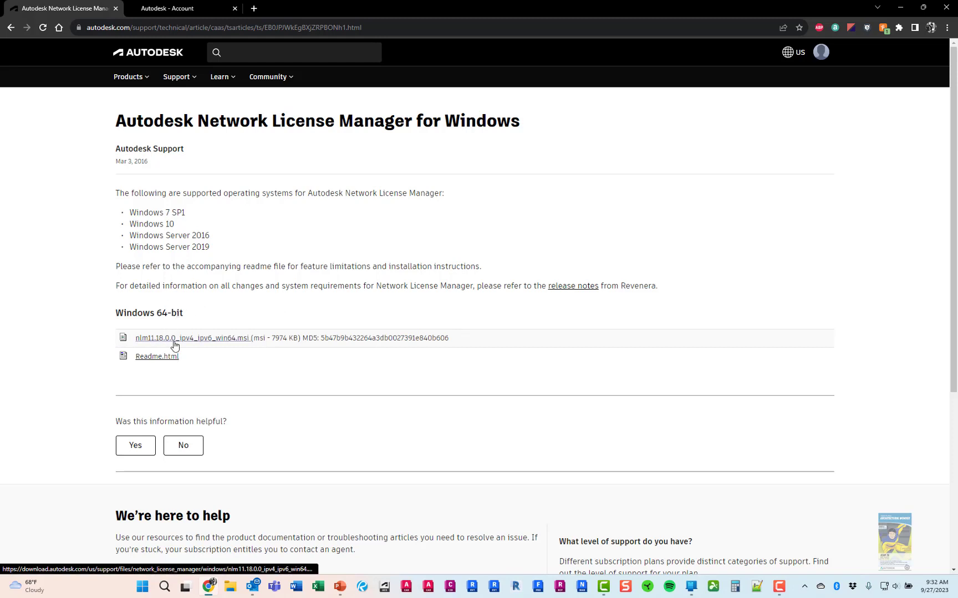
pyautogui.click(243, 340)
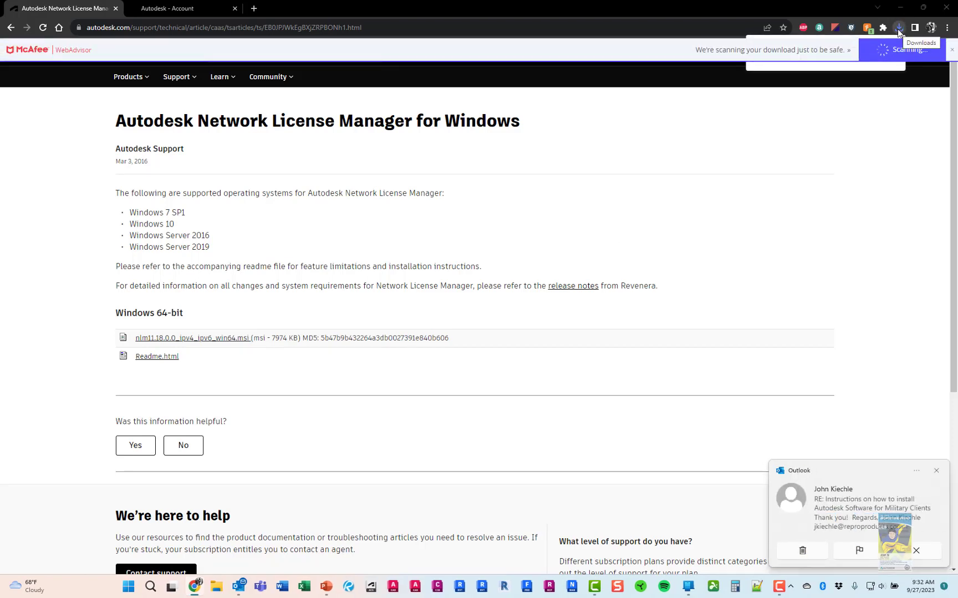
pyautogui.click(937, 471)
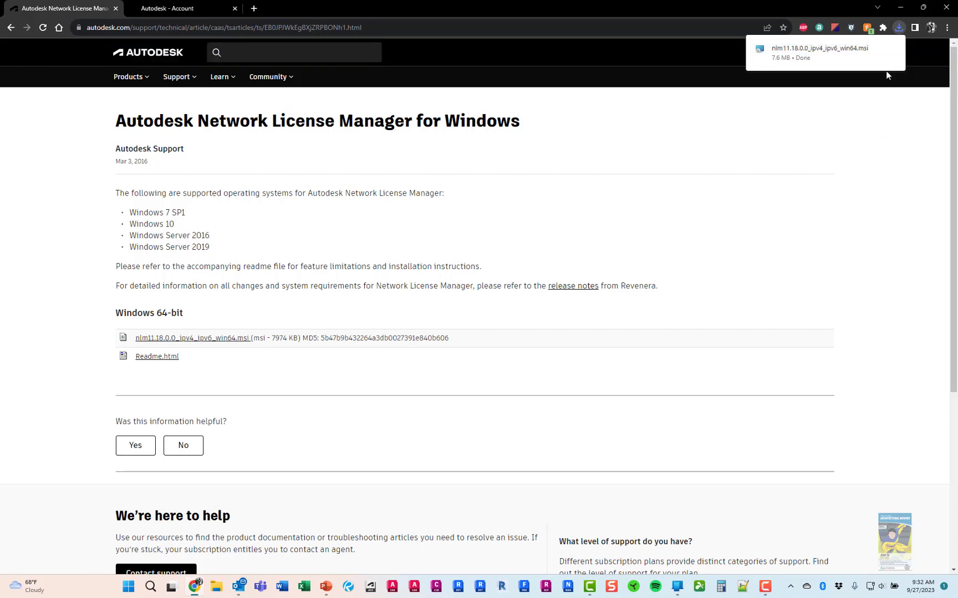
pyautogui.click(898, 27)
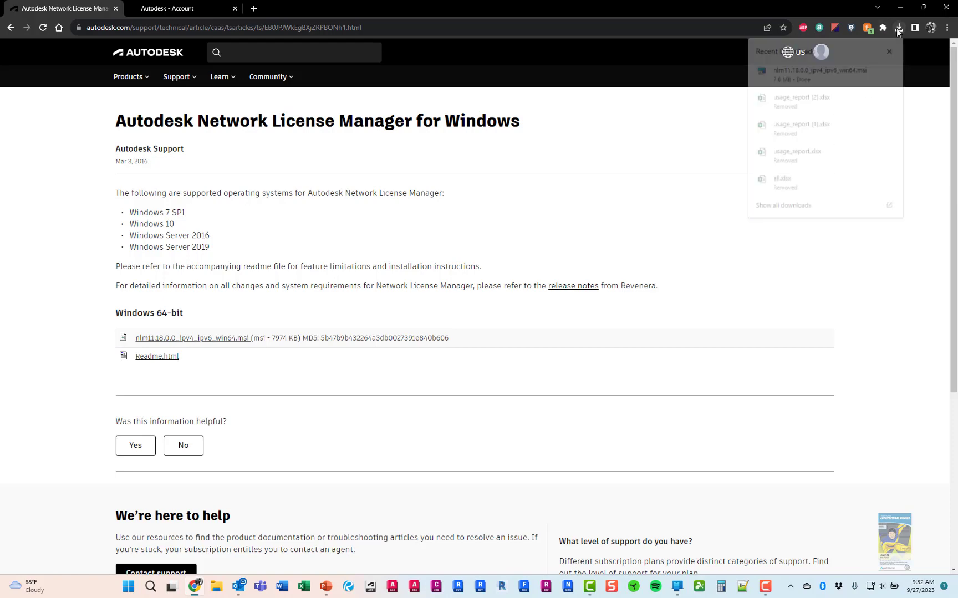
pyautogui.click(807, 69)
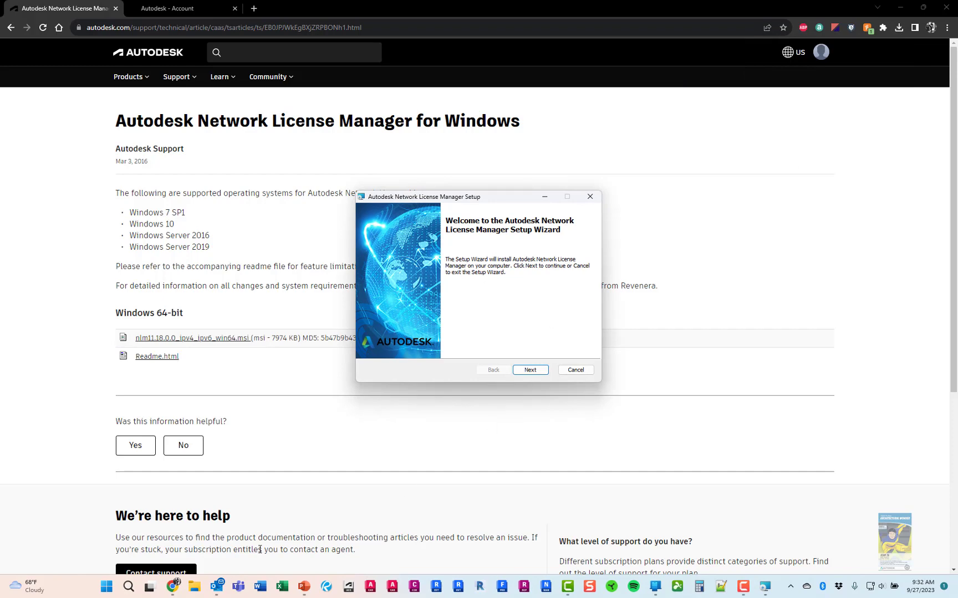
# Confirm the nlm11.18 installer is in the Downloads folder using File Explorer
pyautogui.click(194, 587)
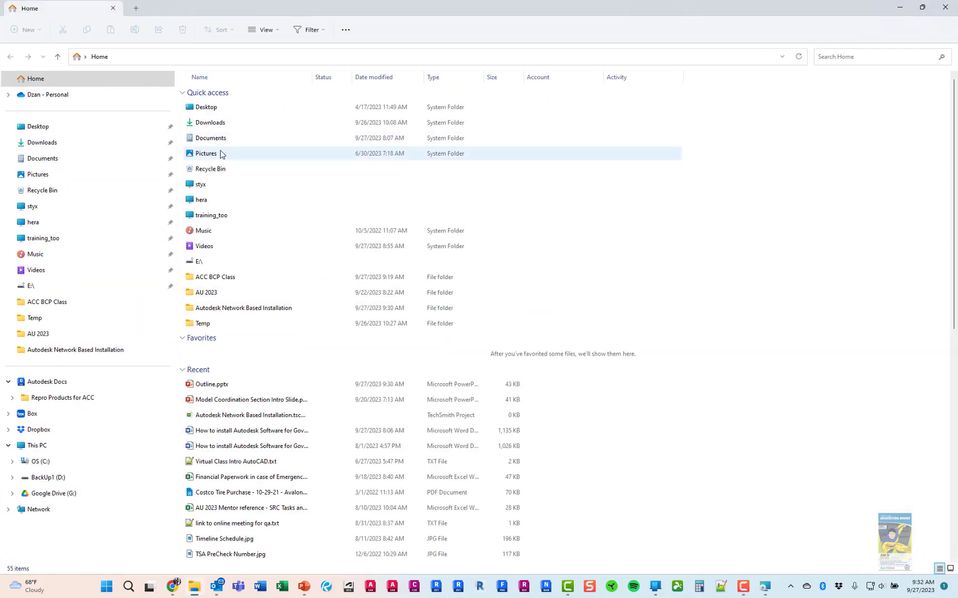
pyautogui.click(135, 142)
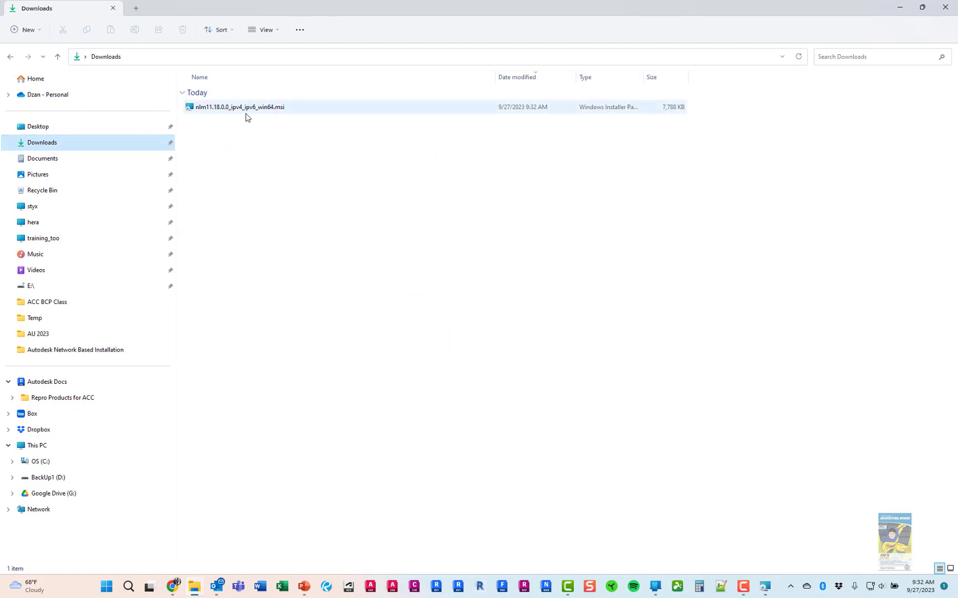
pyautogui.click(244, 113)
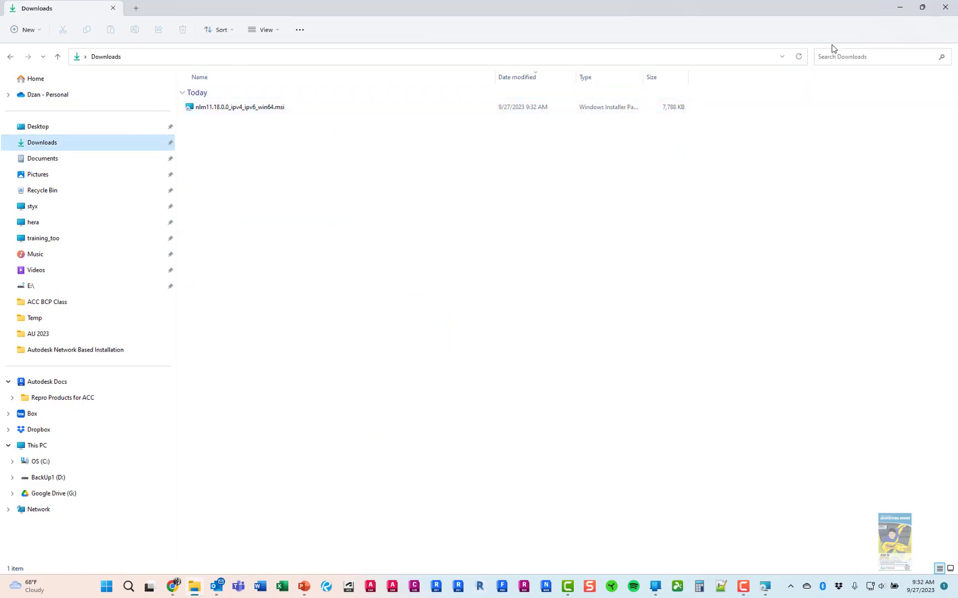
pyautogui.click(945, 8)
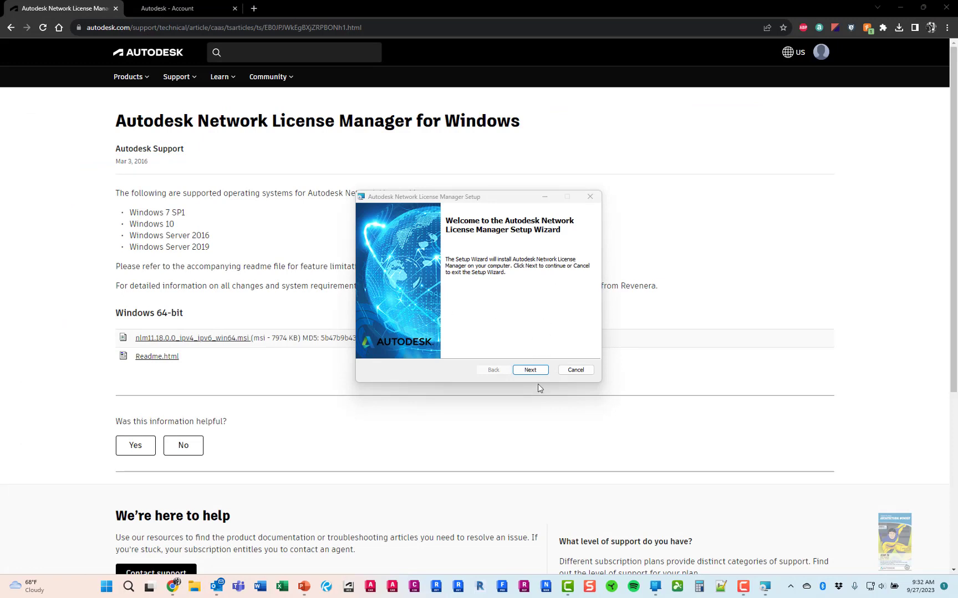
# Accept the agreement and install to the default C:\Autodesk\Network License Manager\ folder
pyautogui.click(531, 370)
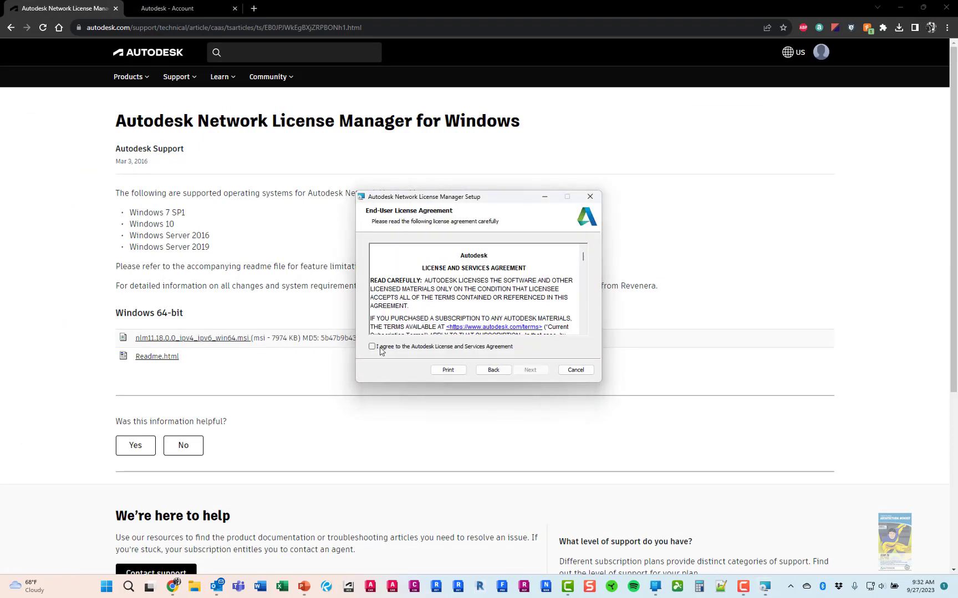
pyautogui.click(372, 346)
pyautogui.click(529, 368)
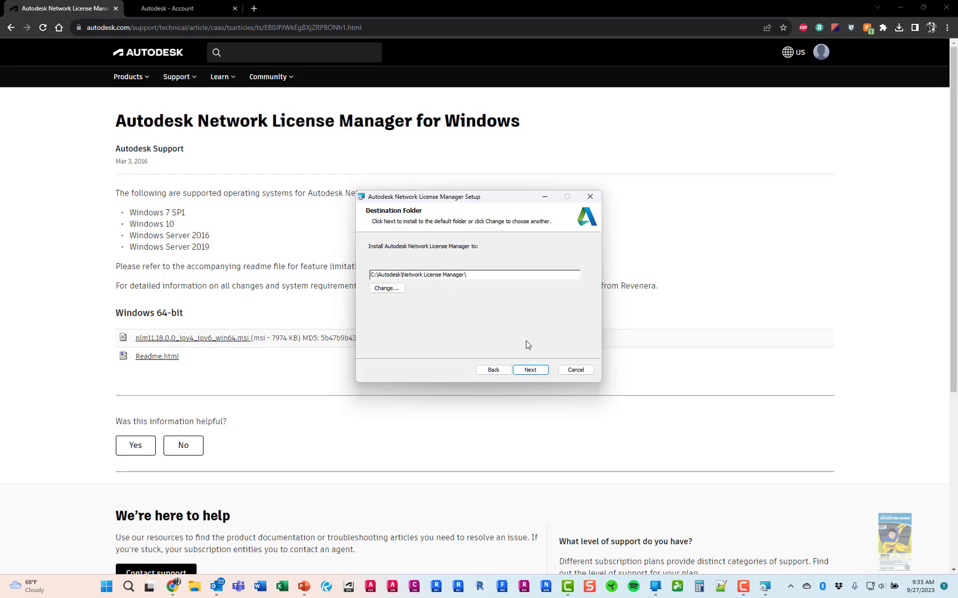
pyautogui.click(533, 371)
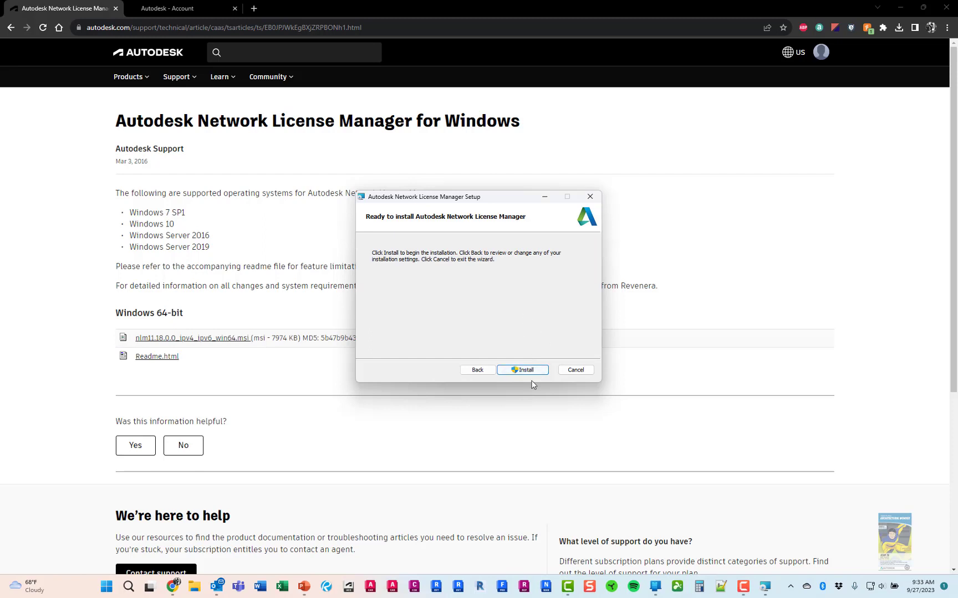
pyautogui.click(531, 371)
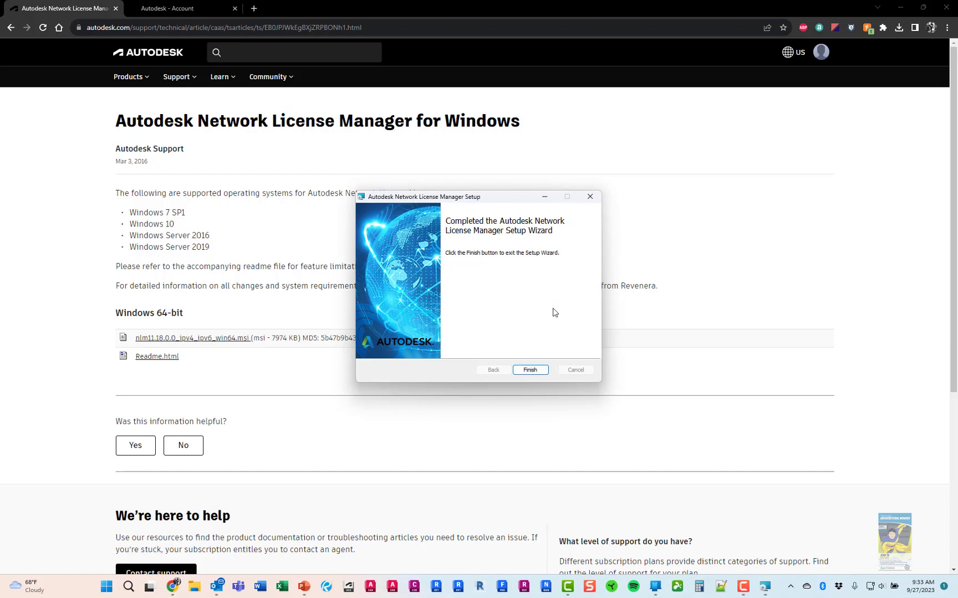
pyautogui.click(541, 371)
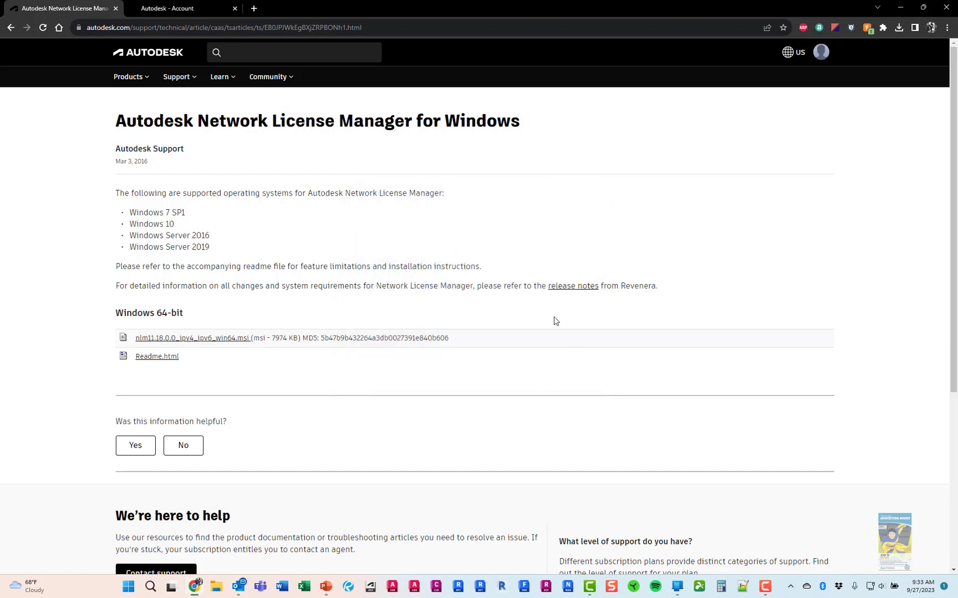
# Minimize Chrome and turn on Show desktop icons from the desktop's View menu
pyautogui.click(900, 8)
pyautogui.rightClick(441, 94)
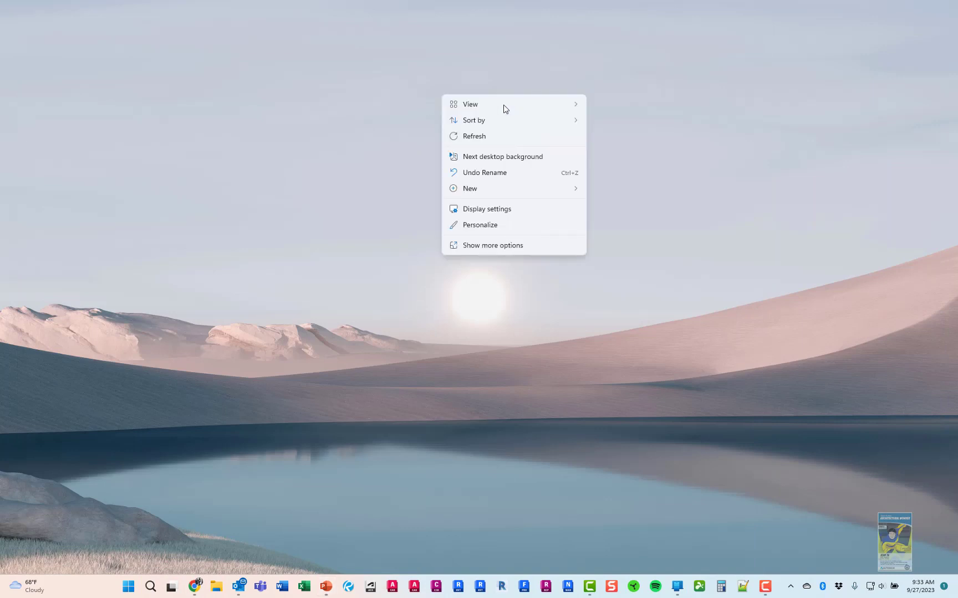
pyautogui.moveTo(556, 107)
pyautogui.click(652, 192)
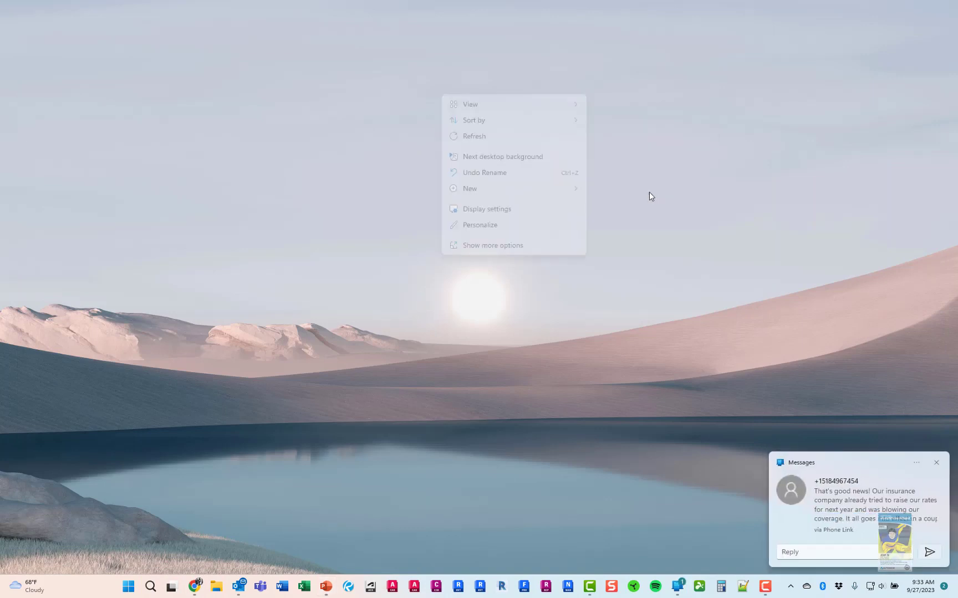
# Launch the LMTOOLS Utility from its desktop shortcut
pyautogui.click(936, 462)
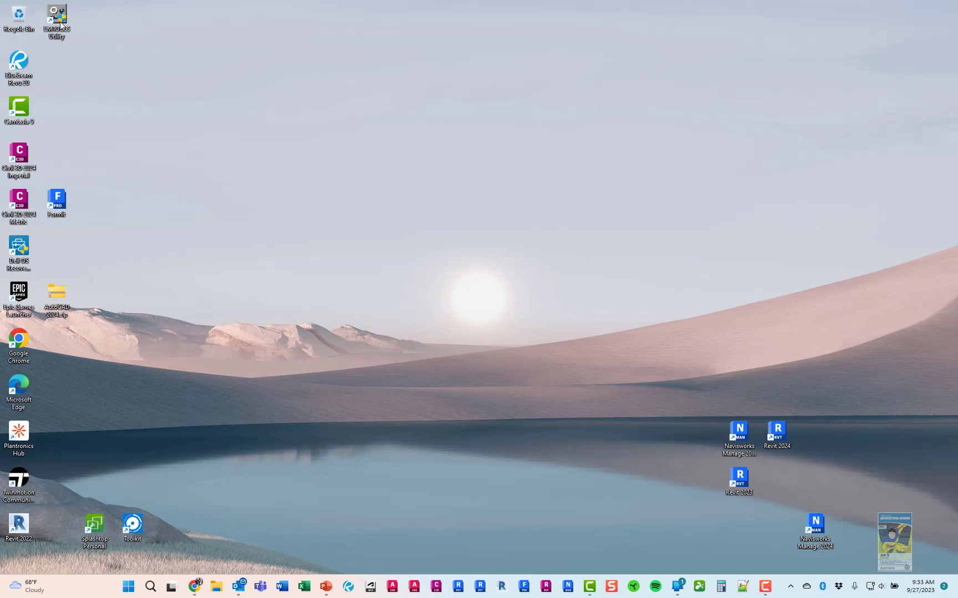
pyautogui.press('ctrl')
pyautogui.press('ctrl')
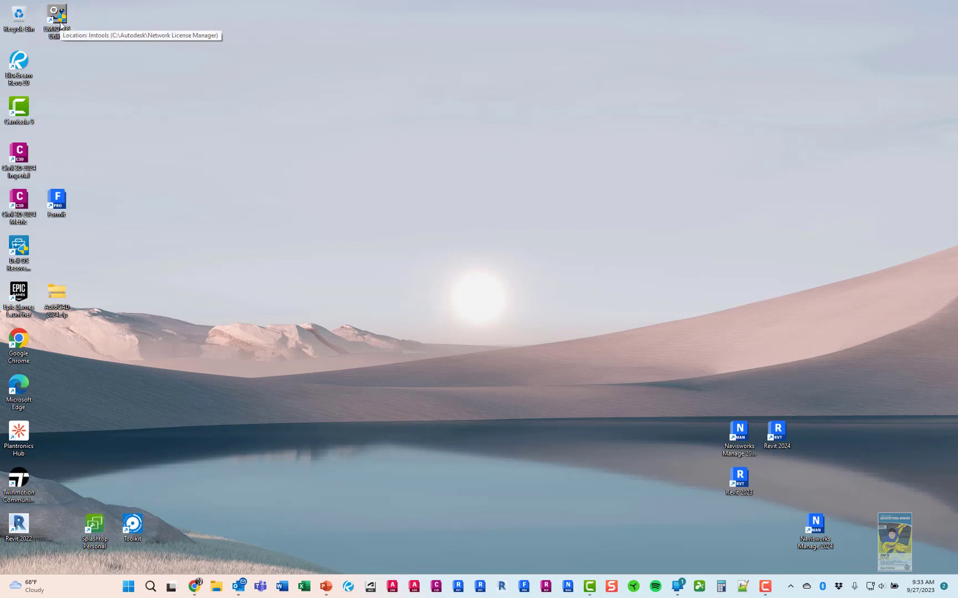
pyautogui.doubleClick(61, 25)
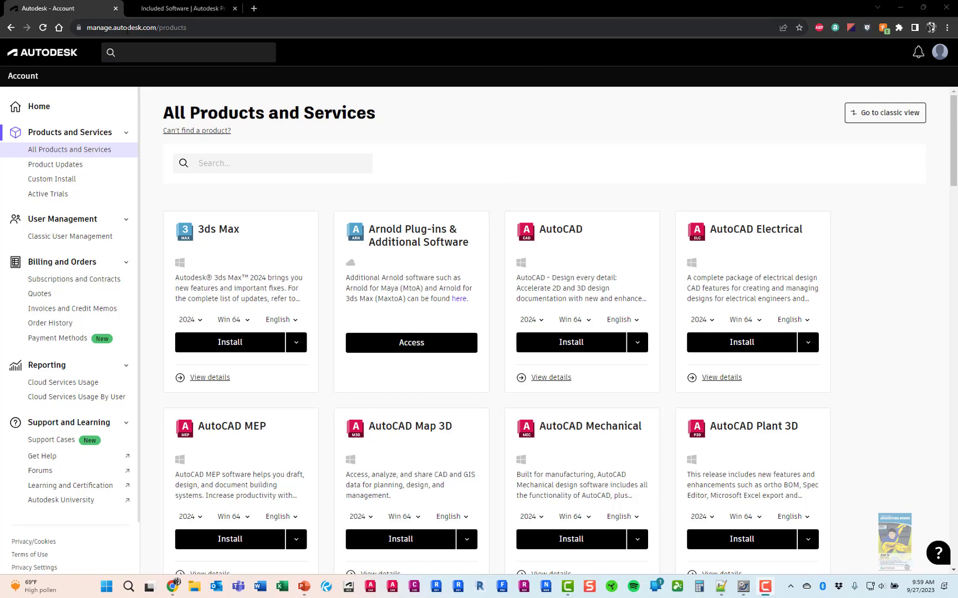
# Open AutoCAD 2024 under All Products and Services and view its License details
pyautogui.click(73, 153)
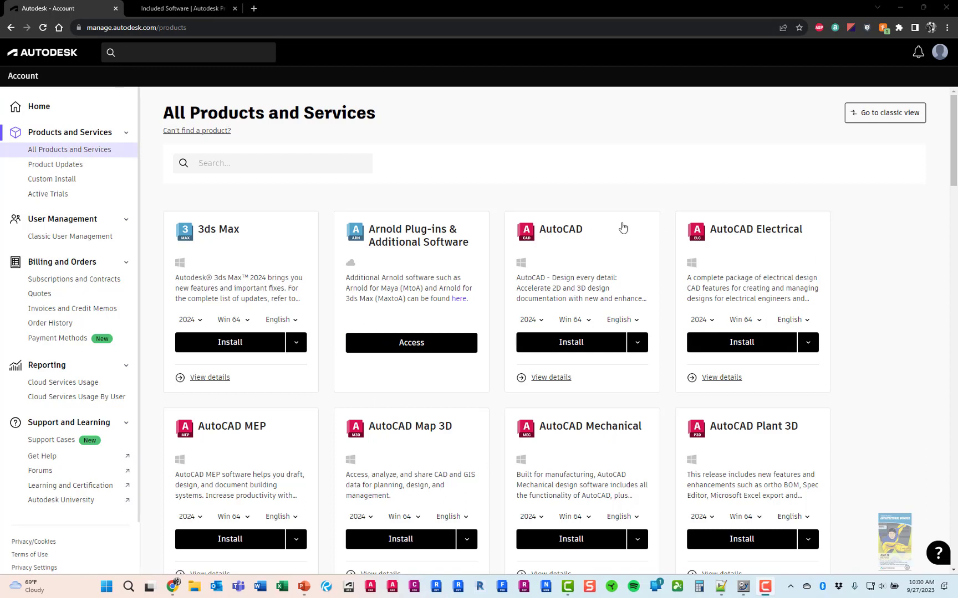
pyautogui.click(556, 233)
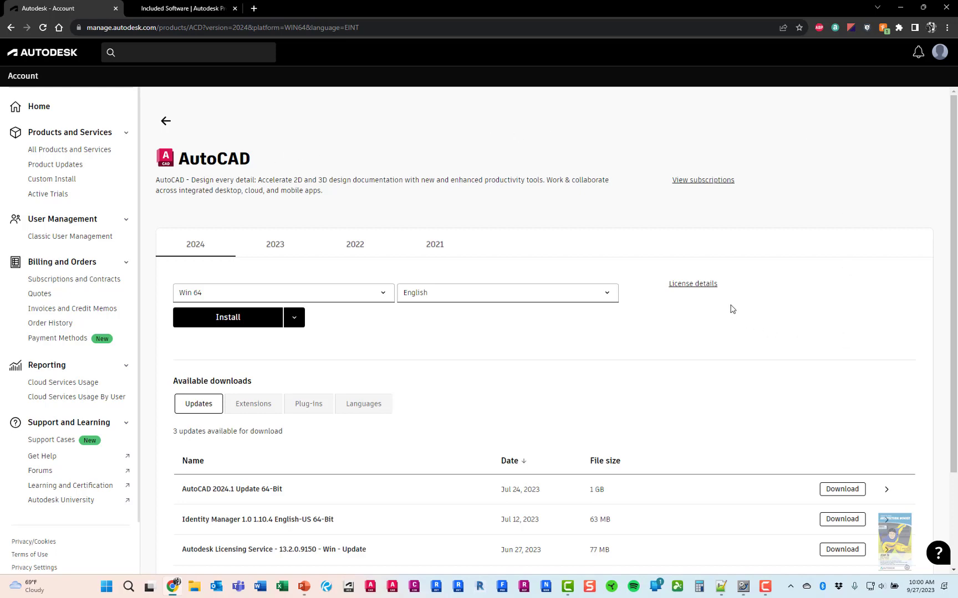
pyautogui.click(714, 285)
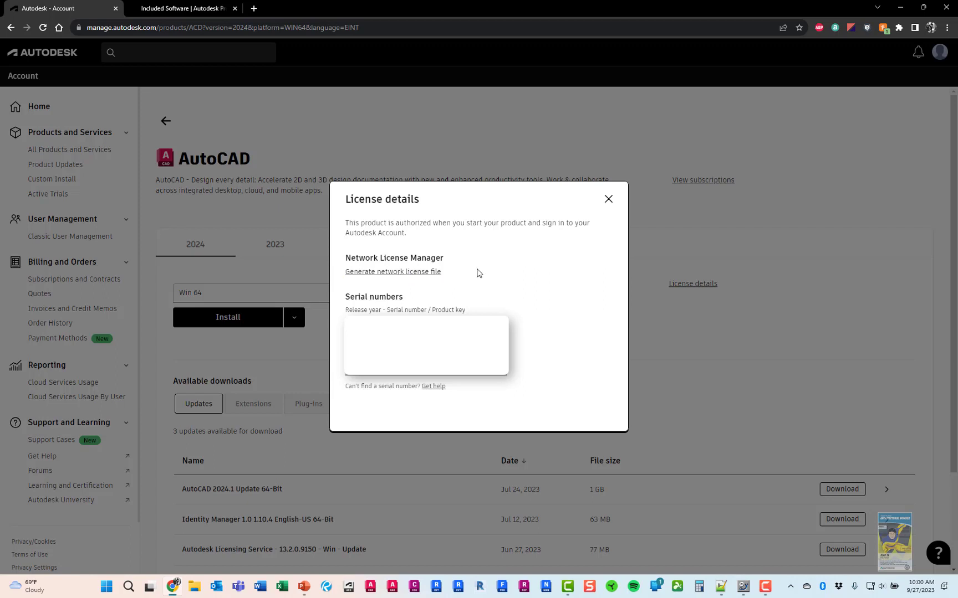
# Choose Generate network license file with the Single Server license model
pyautogui.click(426, 272)
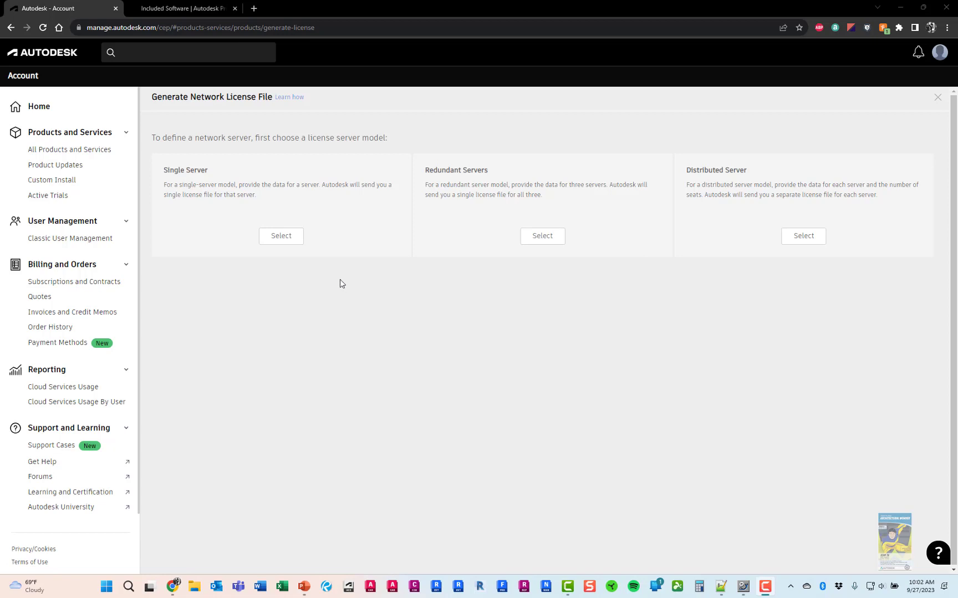
pyautogui.click(287, 237)
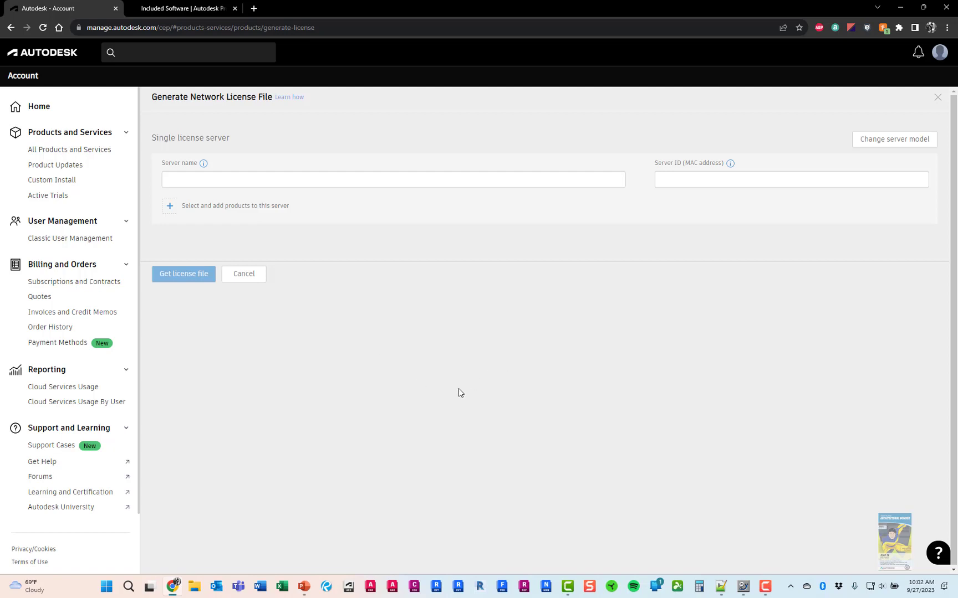
# Copy the device name DQT-XPS15-9510 from the System About page
pyautogui.rightClick(109, 587)
pyautogui.click(64, 353)
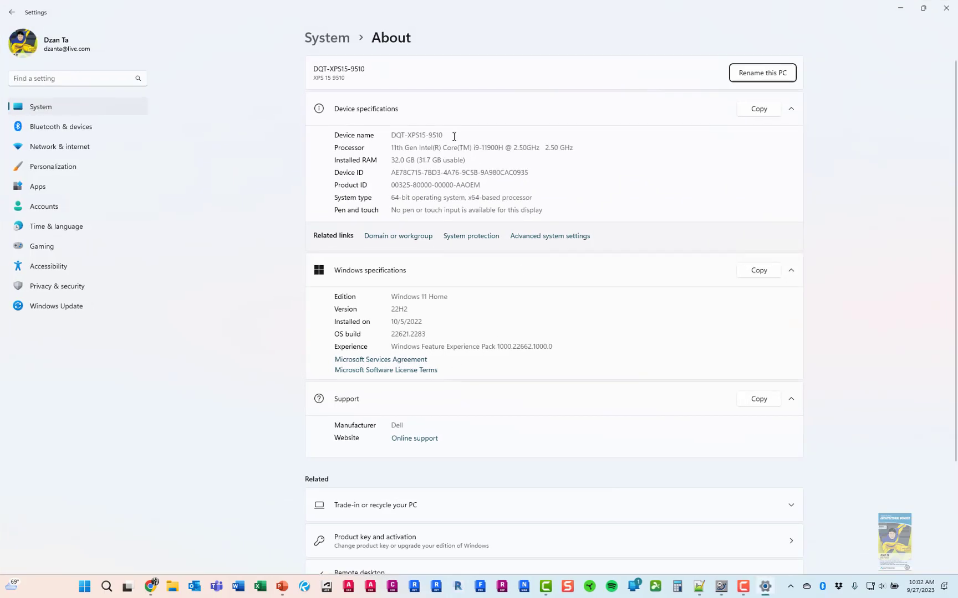
pyautogui.moveTo(445, 135); pyautogui.dragTo(391, 135)
pyautogui.hotkey('ctrl', 'c')
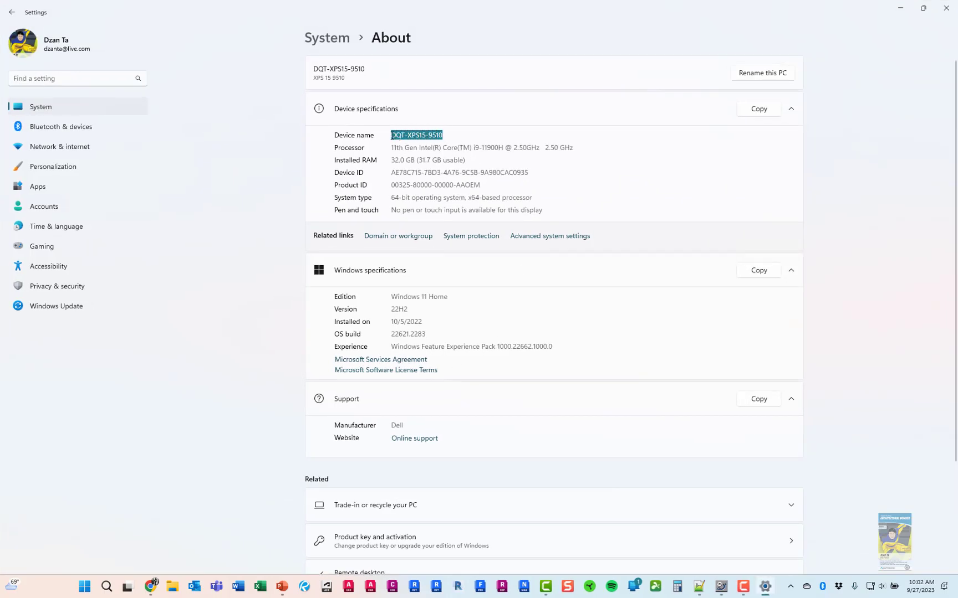
# Paste DQT-XPS15-9510 into the Server name field, then search Windows for cmd
pyautogui.click(904, 9)
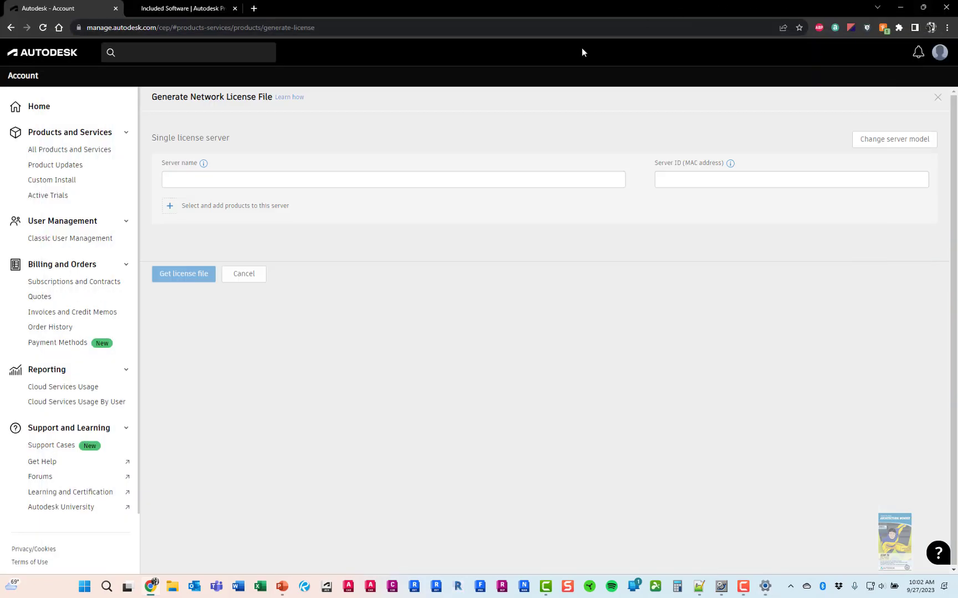
pyautogui.click(382, 176)
pyautogui.hotkey('ctrl', 'v')
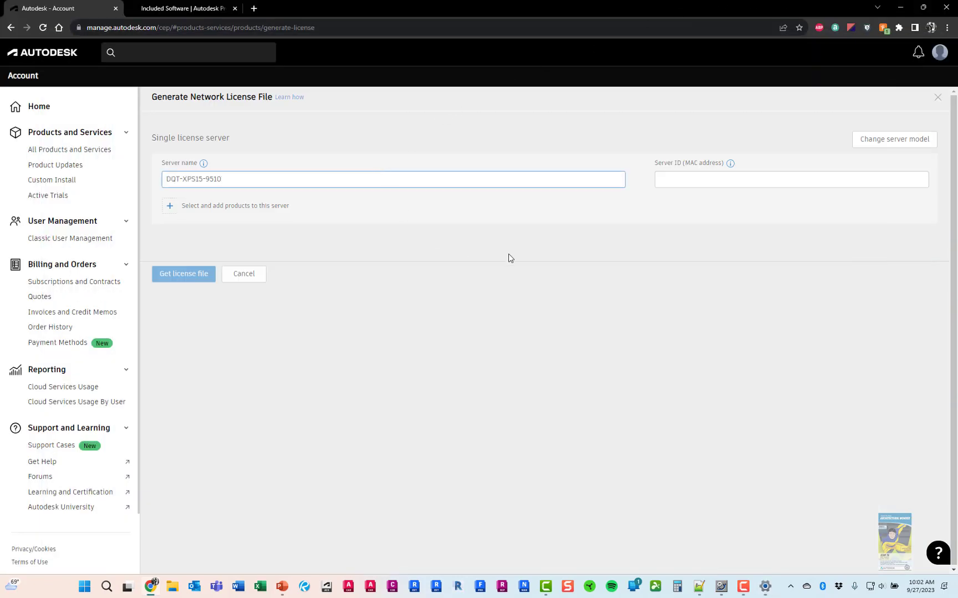
pyautogui.click(615, 326)
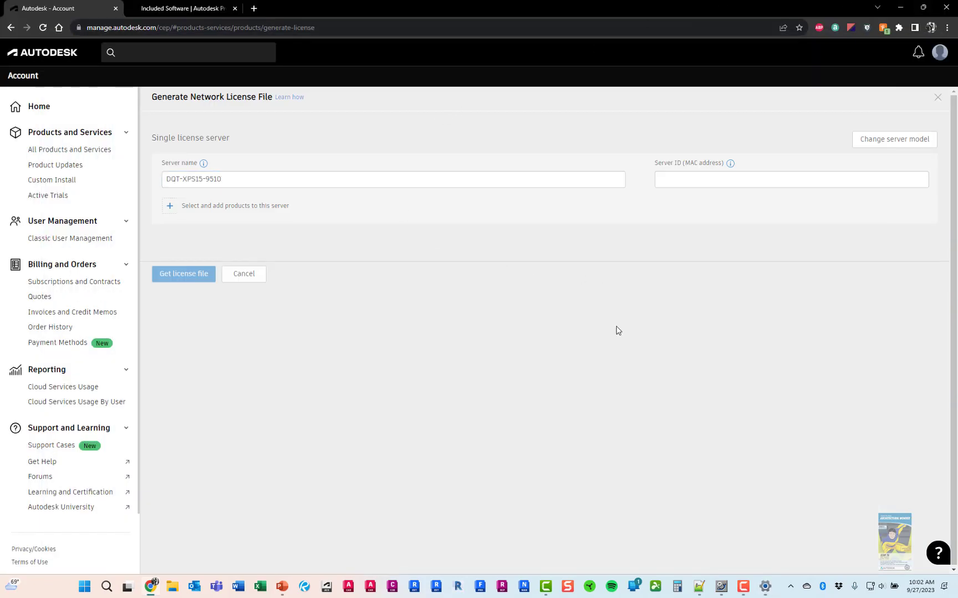
pyautogui.click(108, 591)
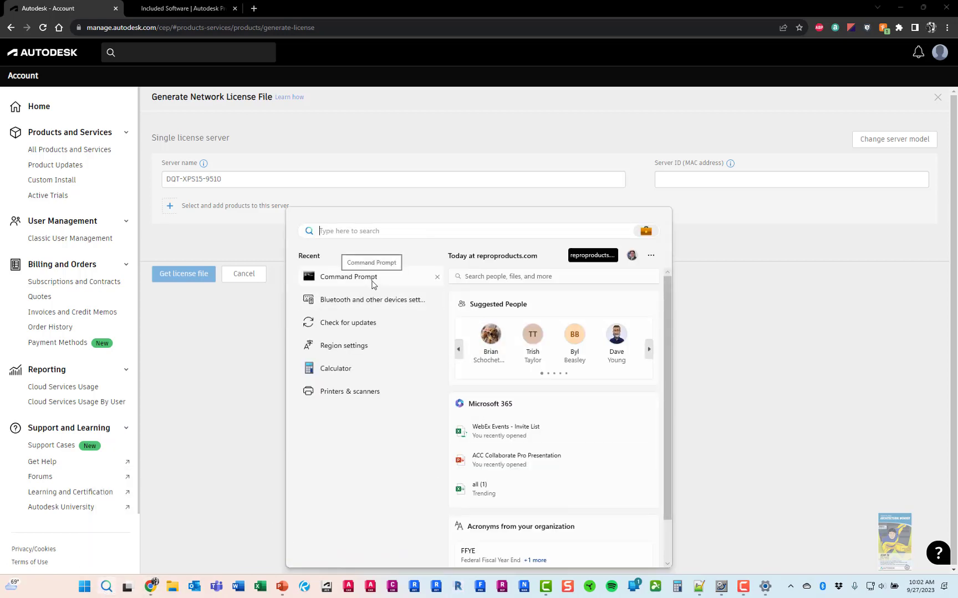
pyautogui.write('cmd')
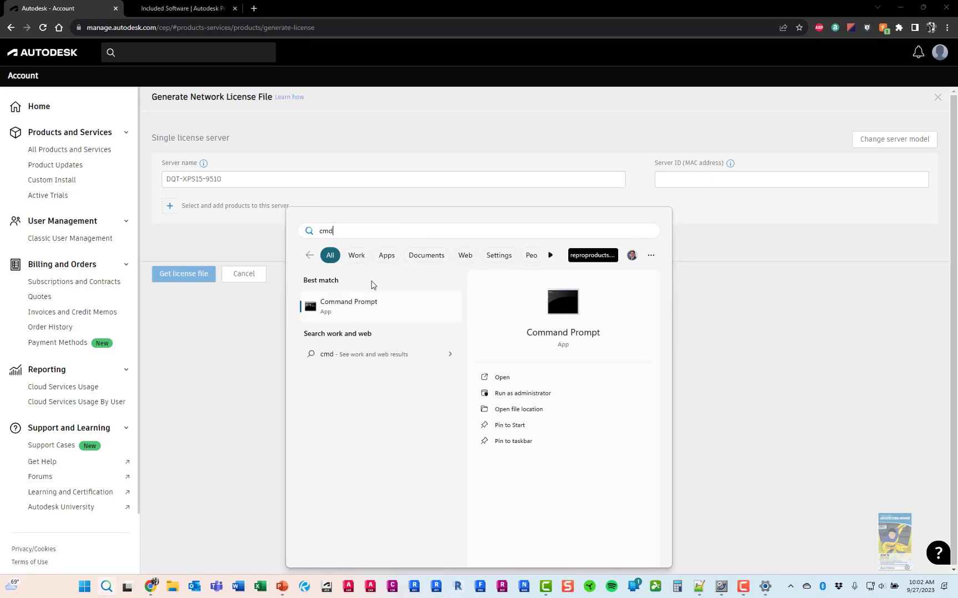
# Open Command Prompt and run cd\ followed by ipconfig /all
pyautogui.click(367, 307)
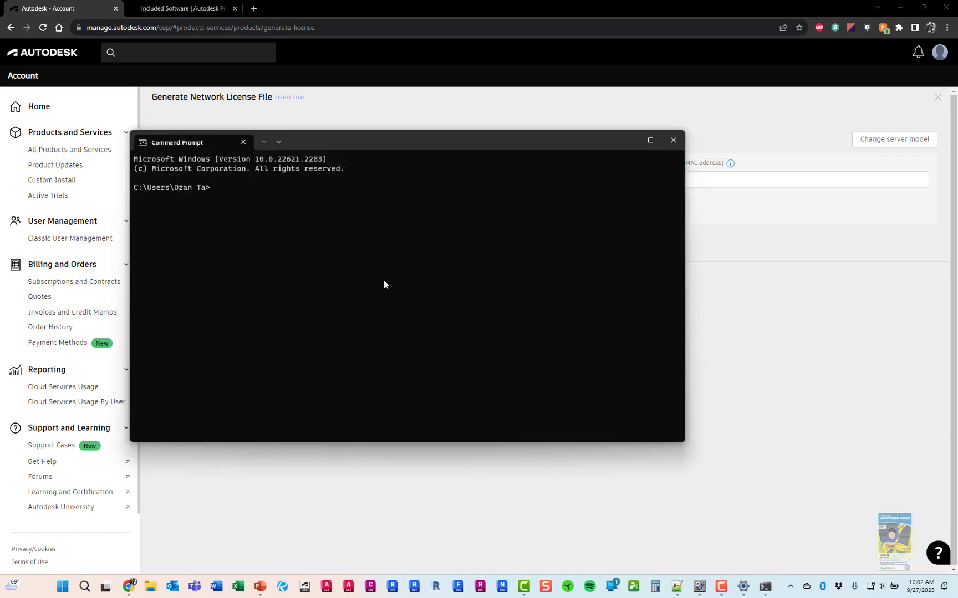
pyautogui.moveTo(491, 142); pyautogui.dragTo(582, 181)
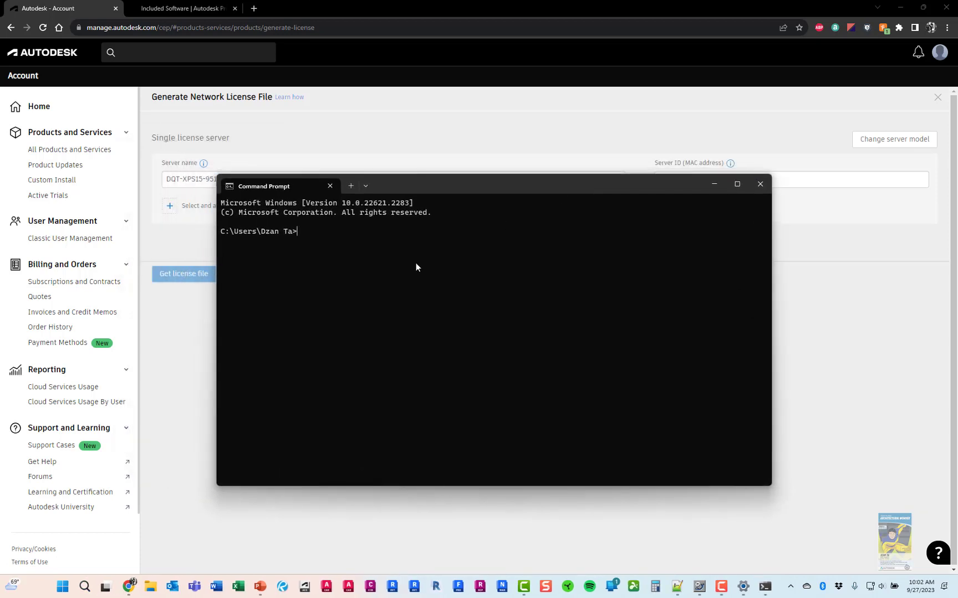
pyautogui.write('cd\\')
pyautogui.press('Return')
pyautogui.write('ipconfig /all')
pyautogui.press('Return')
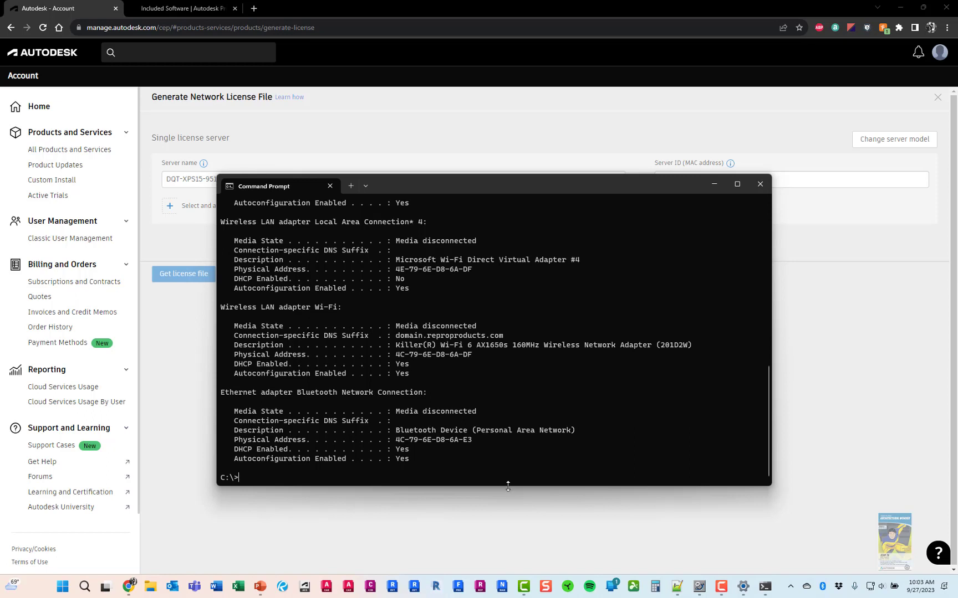
# Enlarge the window and scroll to Ethernet 4's physical address 38-14-28-DB-86-0F
pyautogui.moveTo(507, 486); pyautogui.dragTo(507, 523)
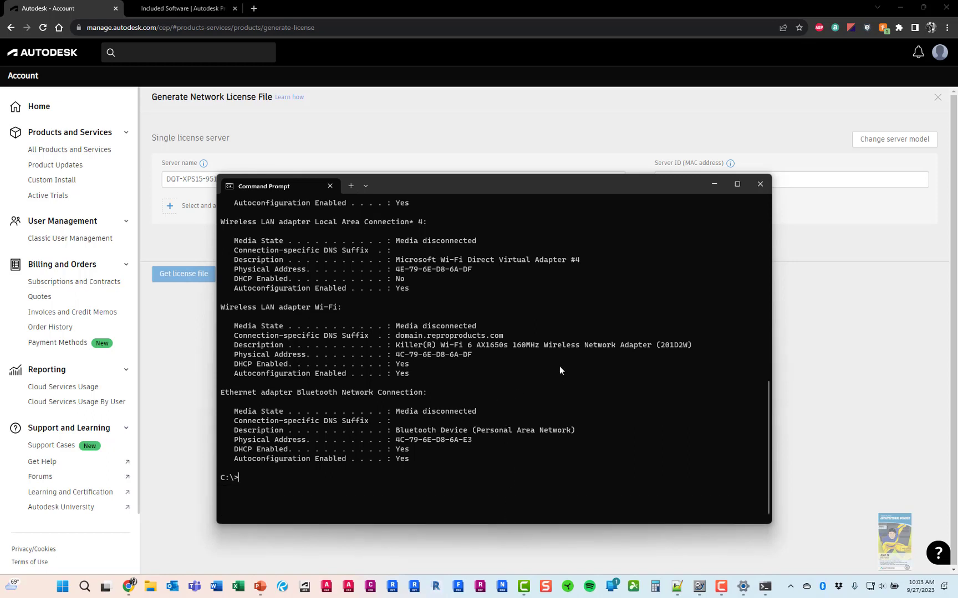
pyautogui.scroll(5, 560, 370)
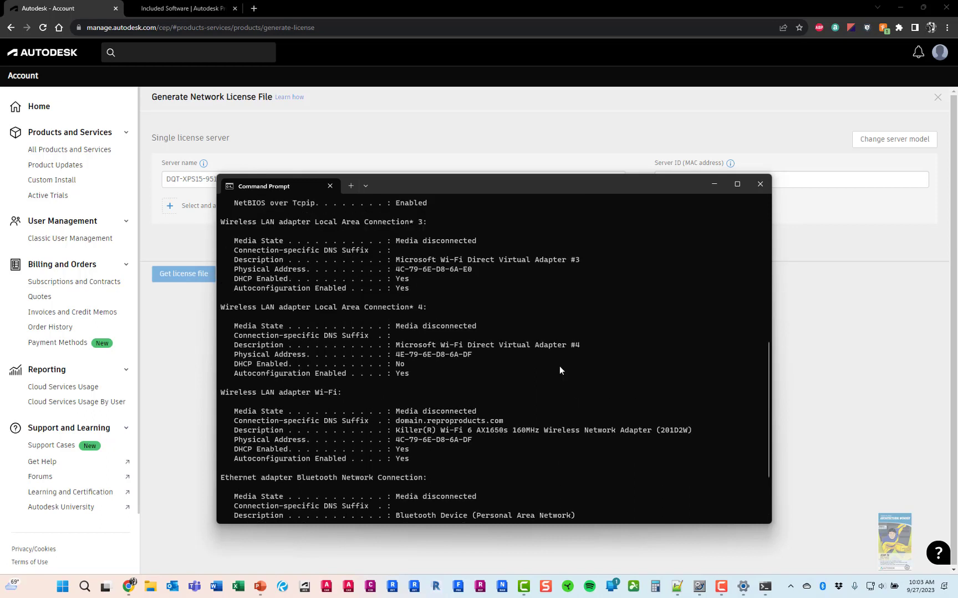
pyautogui.scroll(5, 559, 370)
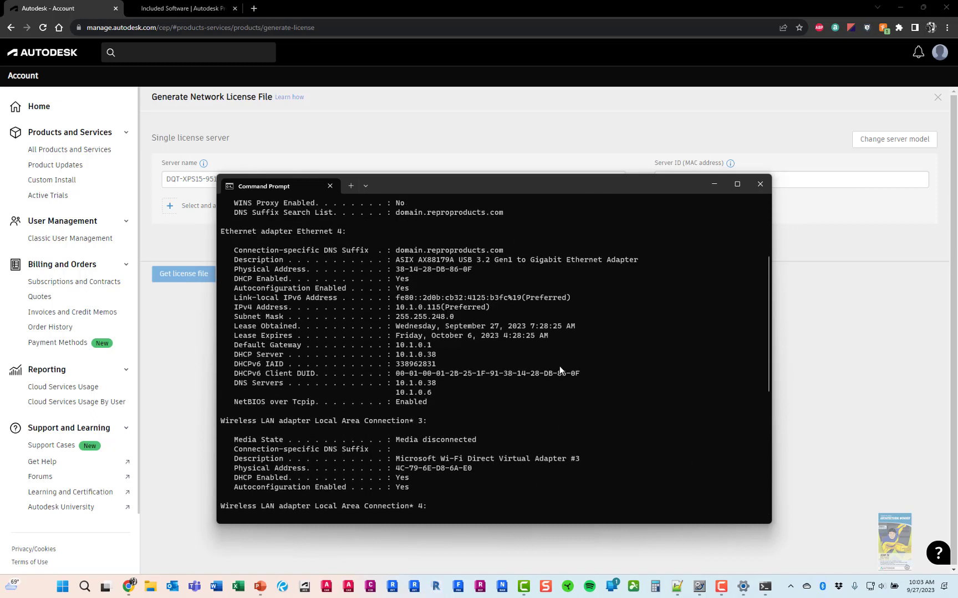
pyautogui.scroll(1, 589, 346)
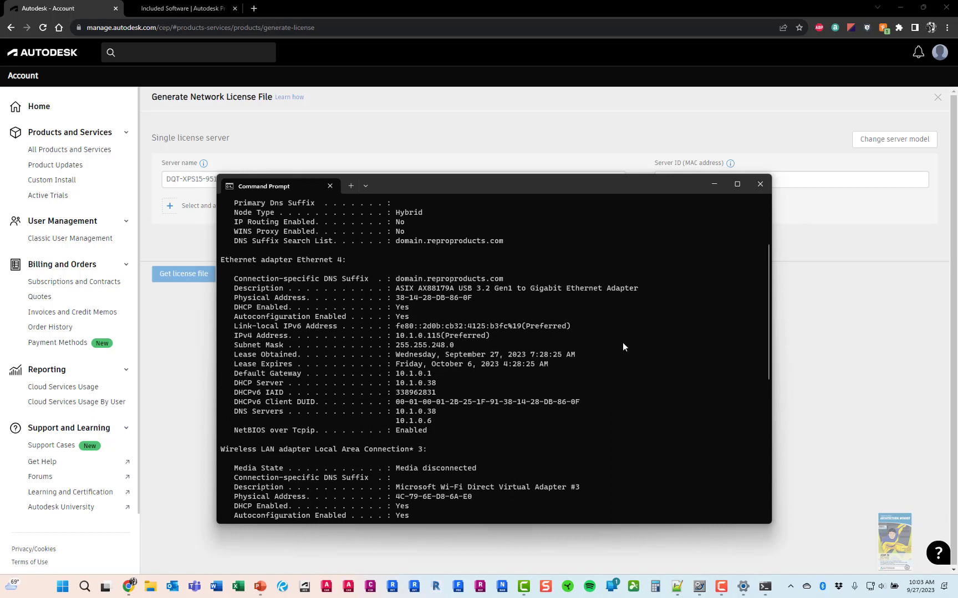
pyautogui.scroll(1, 622, 346)
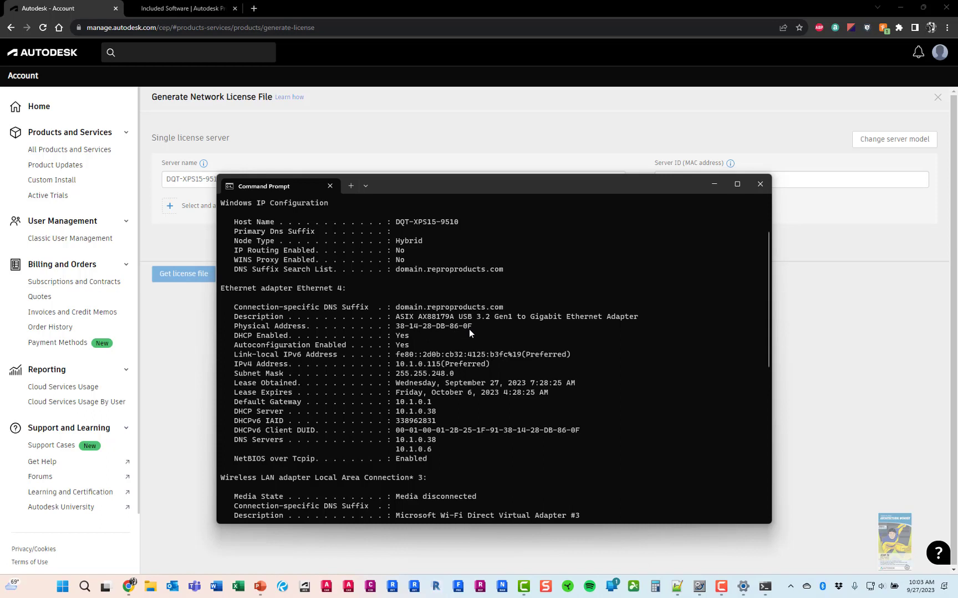
pyautogui.scroll(-2, 469, 329)
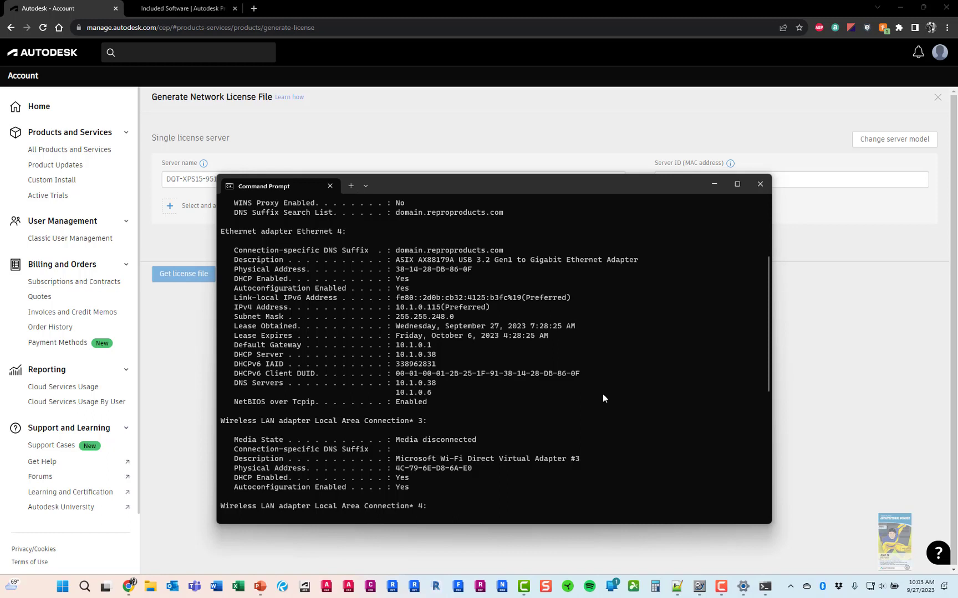
pyautogui.scroll(2, 529, 362)
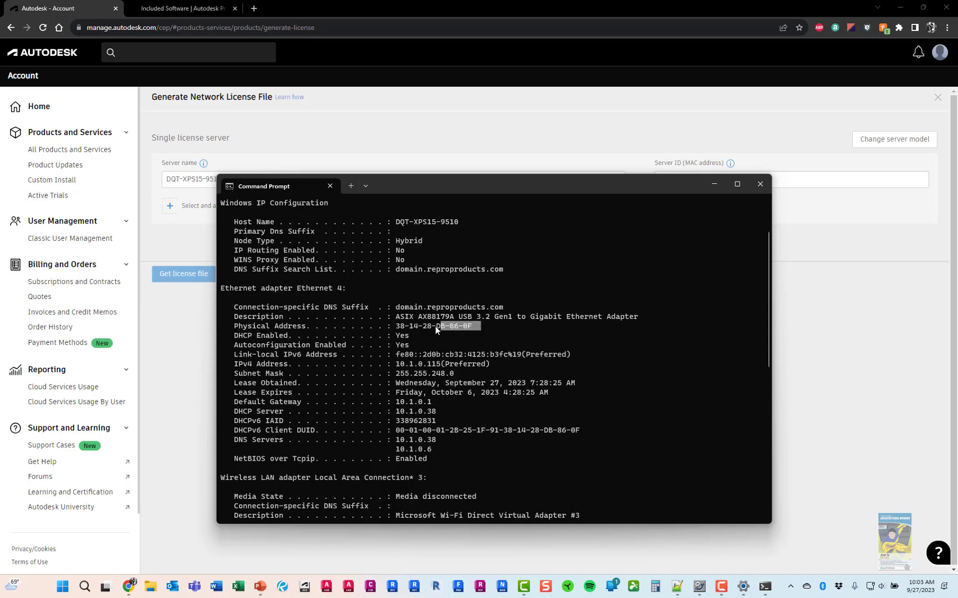
# Copy the dashed MAC address and paste it into the Server ID field
pyautogui.moveTo(404, 327); pyautogui.dragTo(396, 329)
pyautogui.hotkey('ctrl', 'c')
pyautogui.click(834, 182)
pyautogui.hotkey('ctrl', 'v')
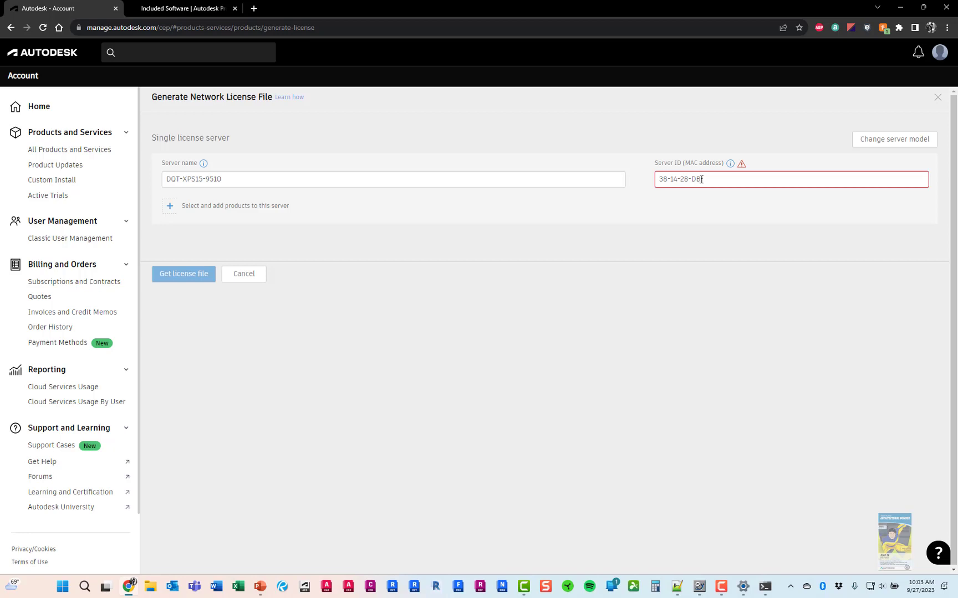
# Delete the rejected Server ID entry and return to the ipconfig output
pyautogui.moveTo(701, 179); pyautogui.dragTo(642, 182)
pyautogui.press('BackSpace')
pyautogui.click(765, 586)
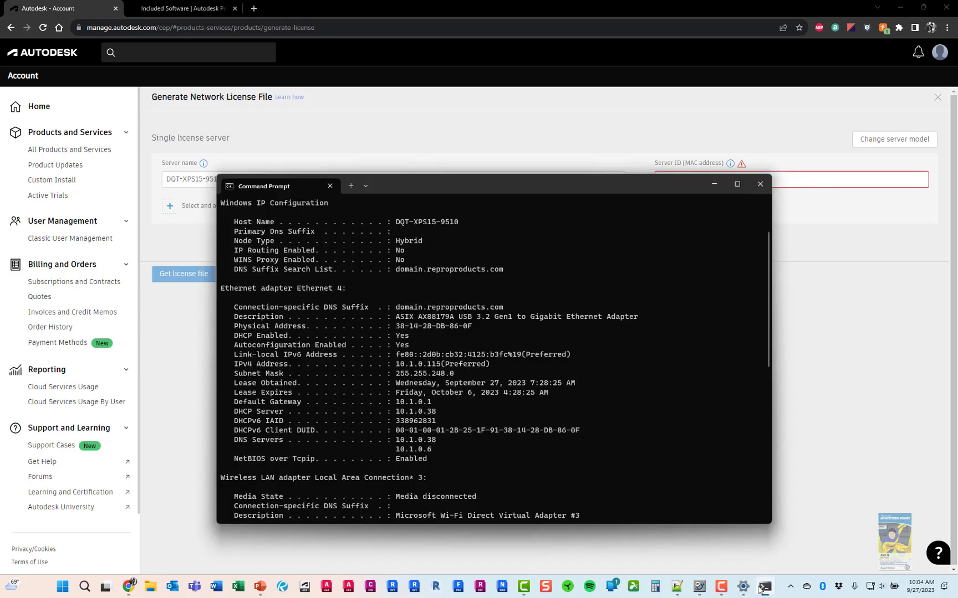
# Retype the MAC address as 381428DB860F in Notepad++, select it, and return to Chrome
pyautogui.click(676, 586)
pyautogui.write('38')
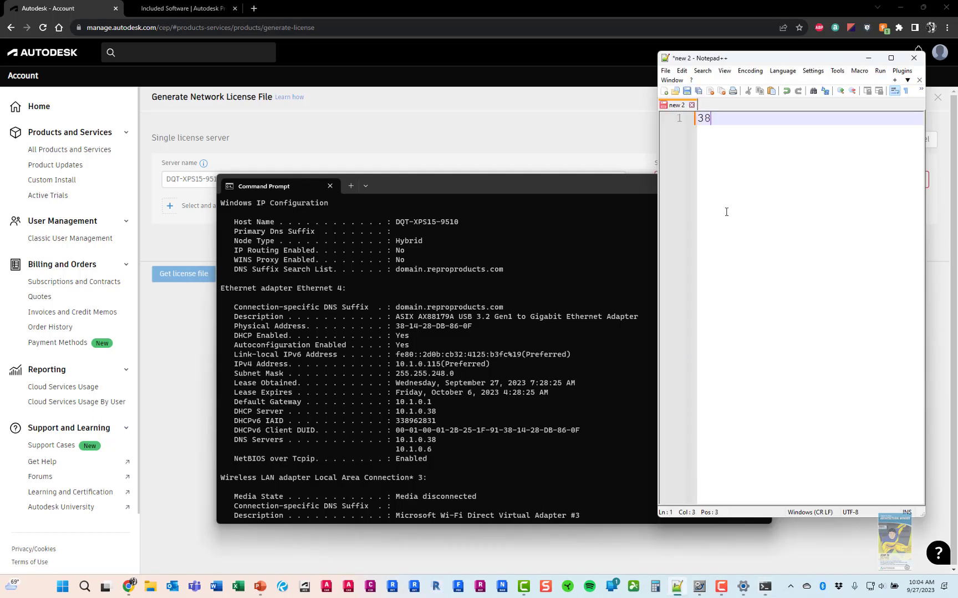
pyautogui.write('1428DB860F')
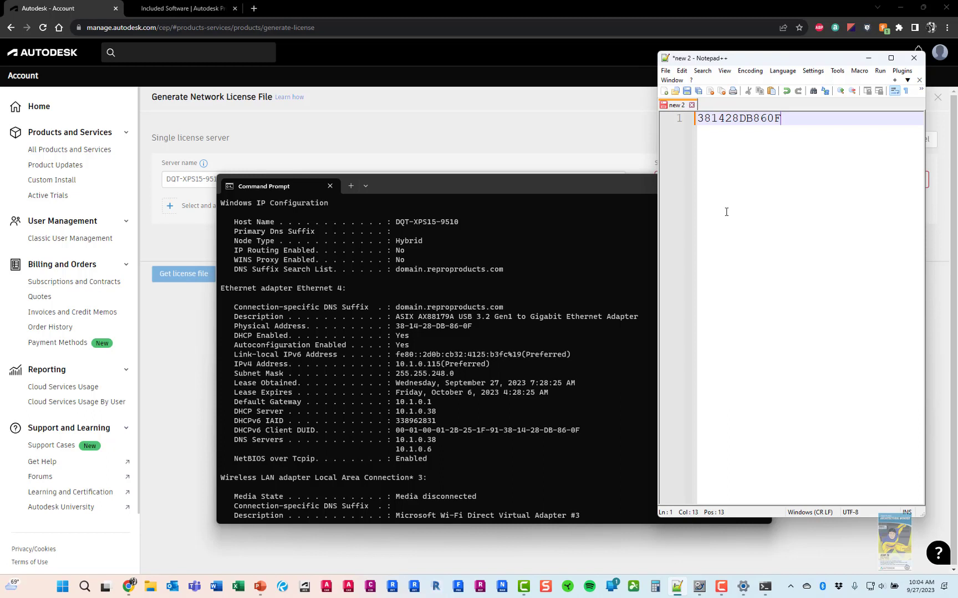
pyautogui.moveTo(785, 118); pyautogui.dragTo(696, 120)
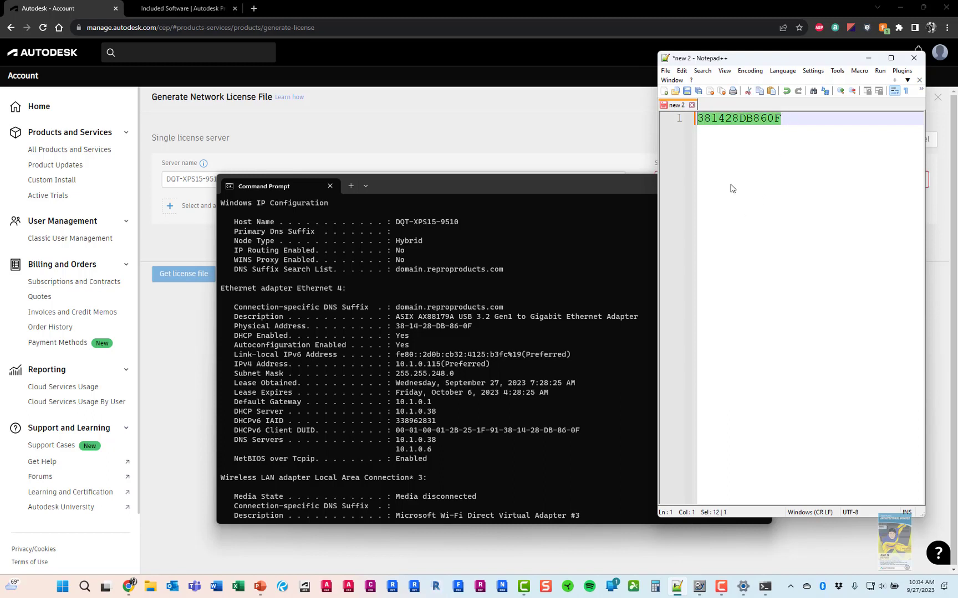
pyautogui.click(609, 5)
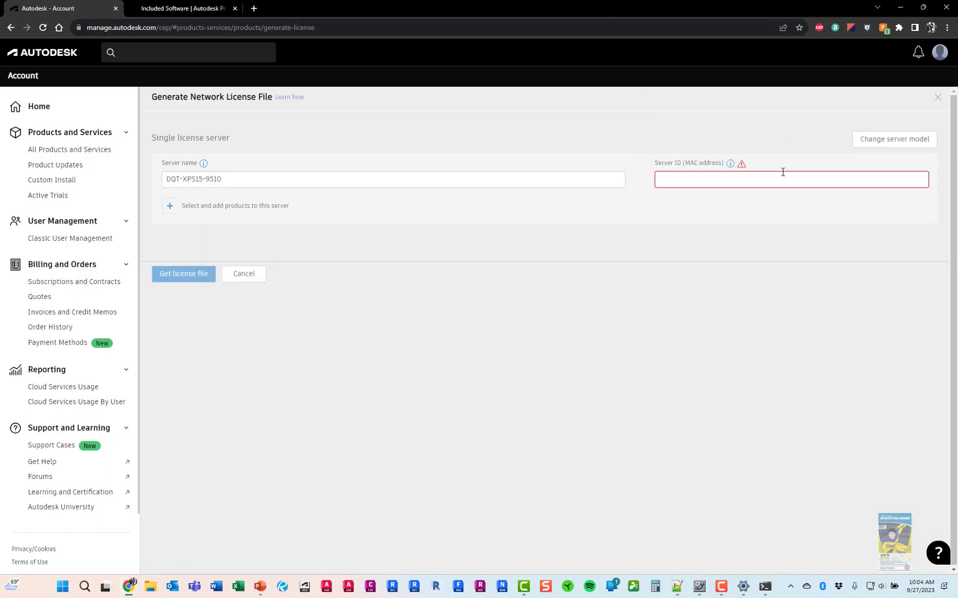
# Enter server ID 381428DB860F, add Product Design & Manufacturing Collection, and generate the network license file
pyautogui.hotkey('ctrl', 'v')
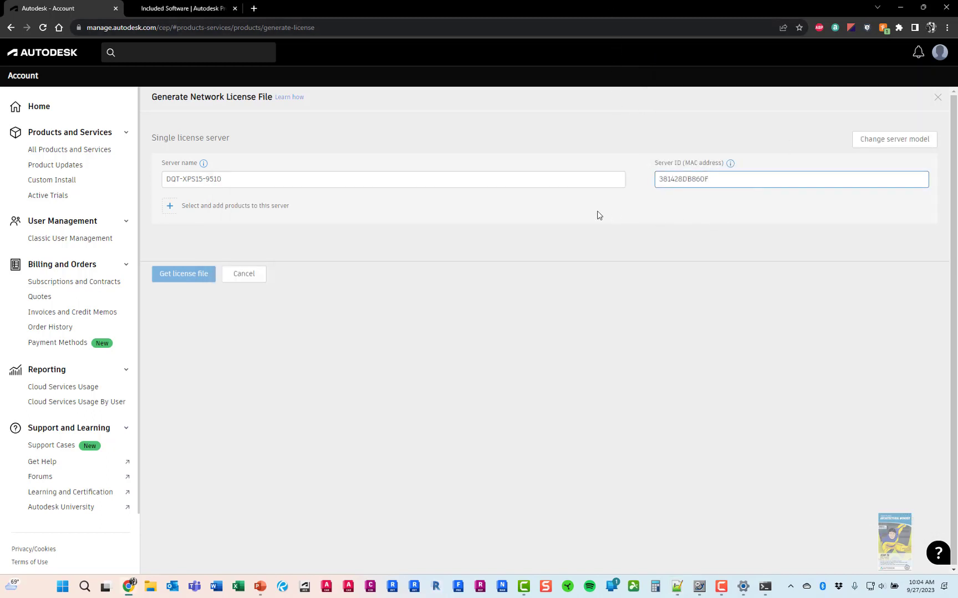
pyautogui.click(170, 206)
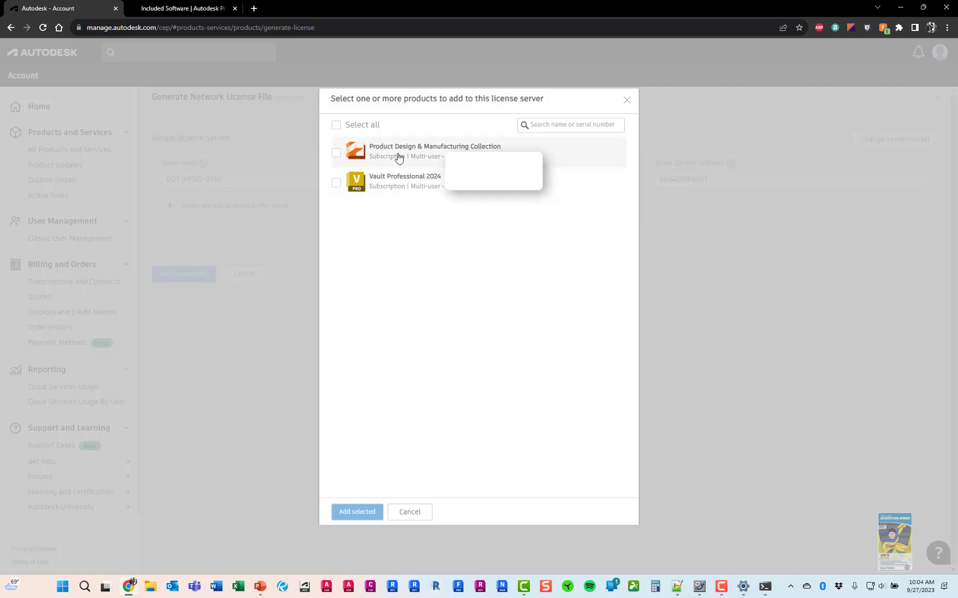
pyautogui.click(336, 155)
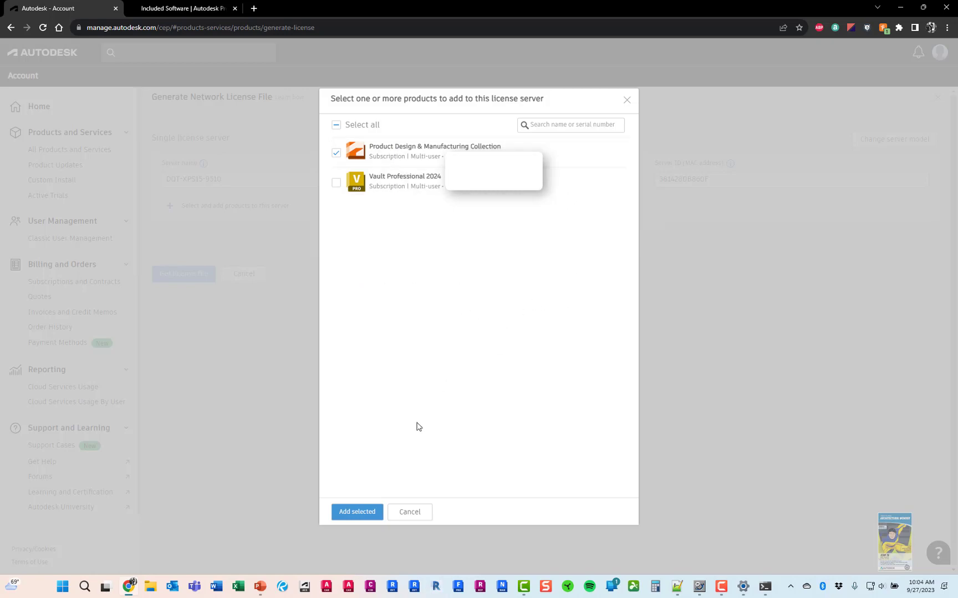
pyautogui.click(370, 514)
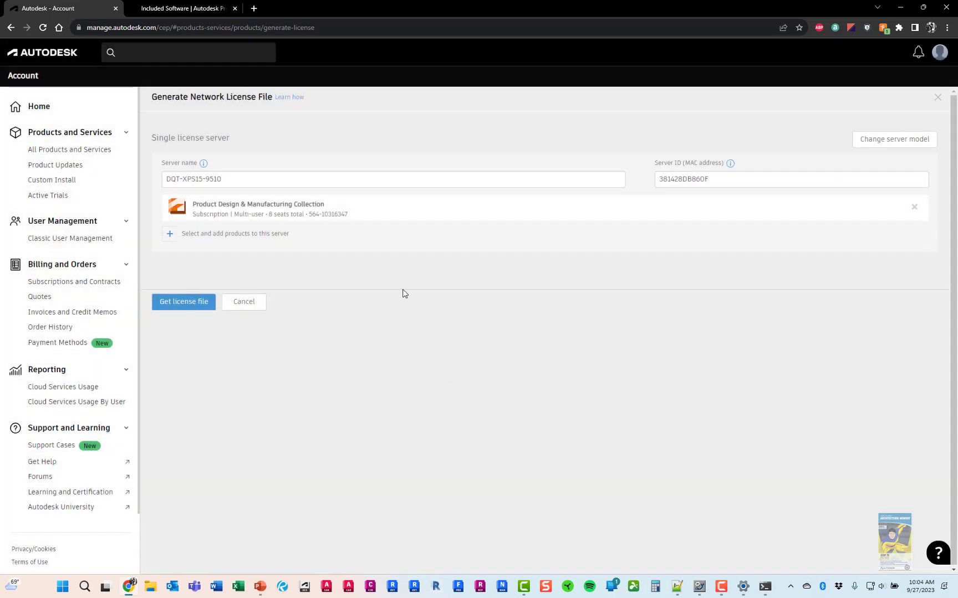
pyautogui.click(181, 309)
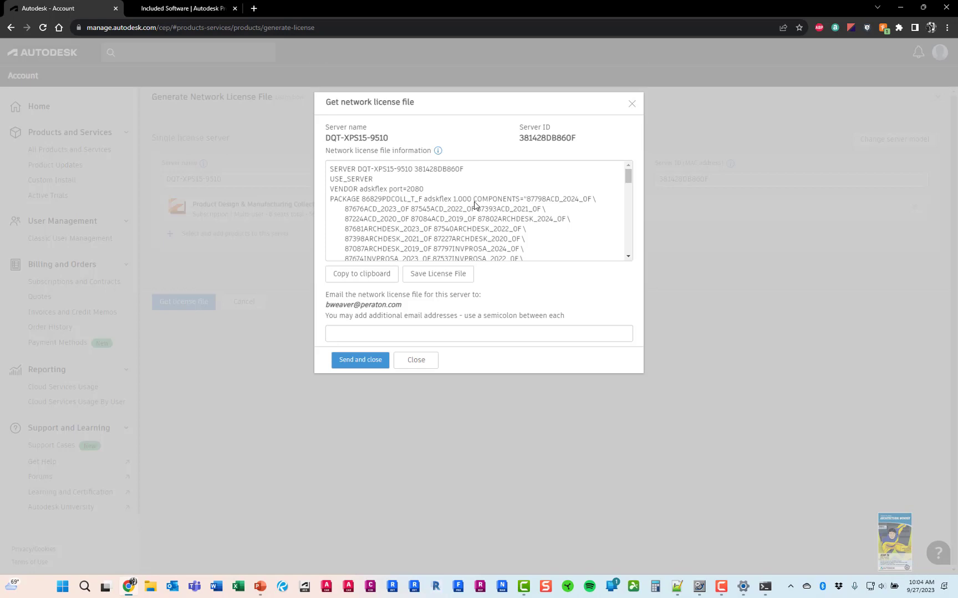
pyautogui.click(462, 279)
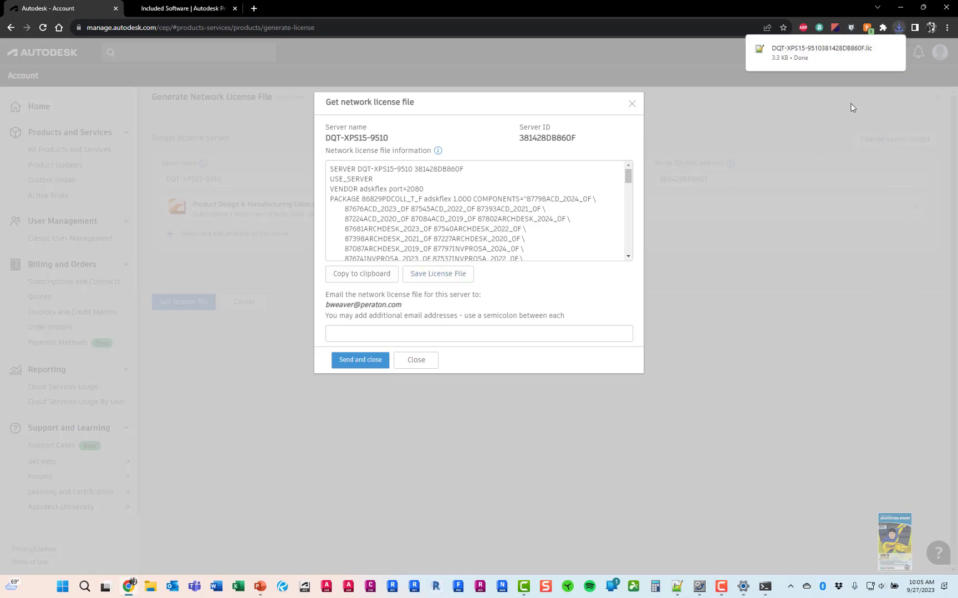
pyautogui.moveTo(855, 62)
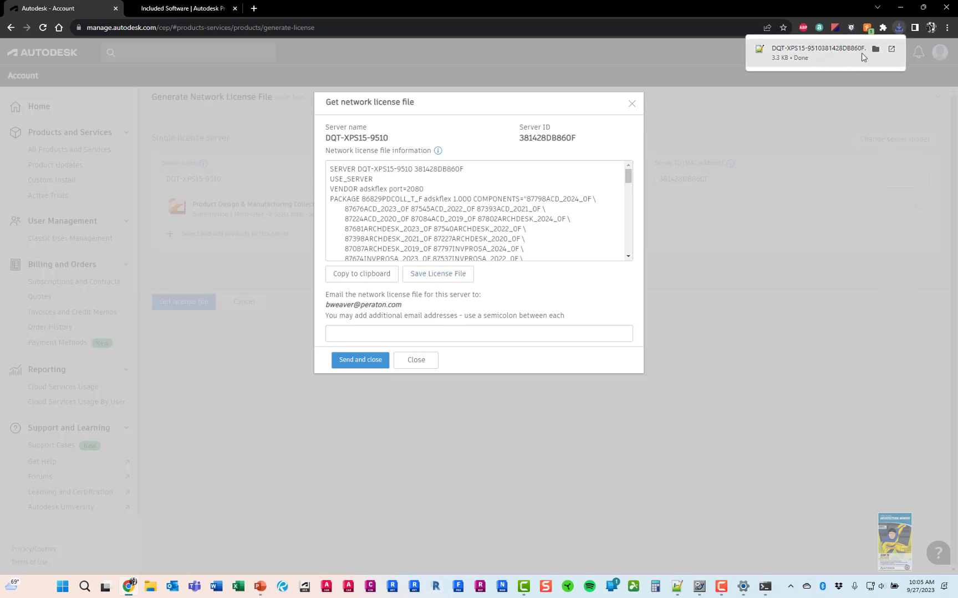
pyautogui.click(899, 28)
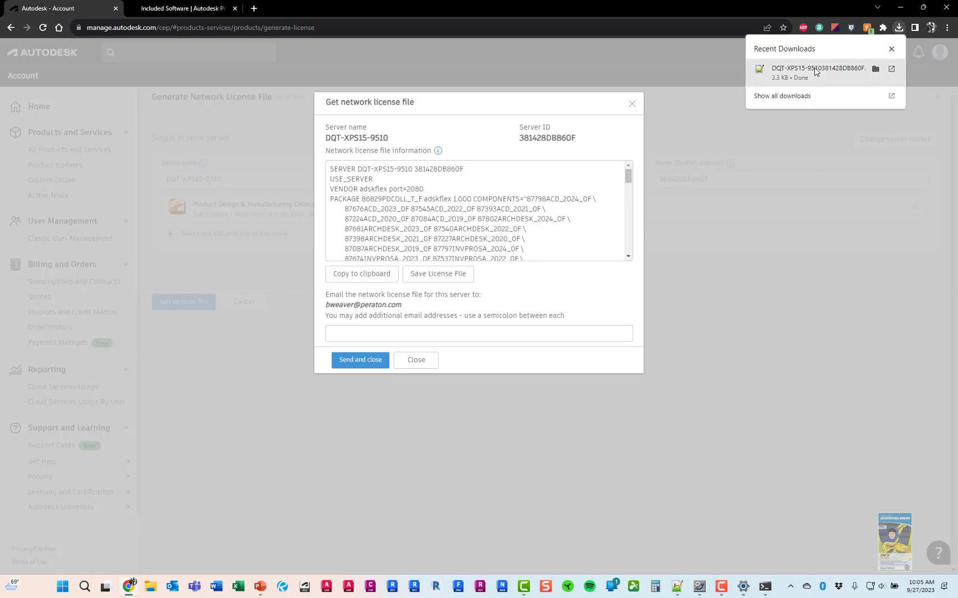
pyautogui.click(877, 68)
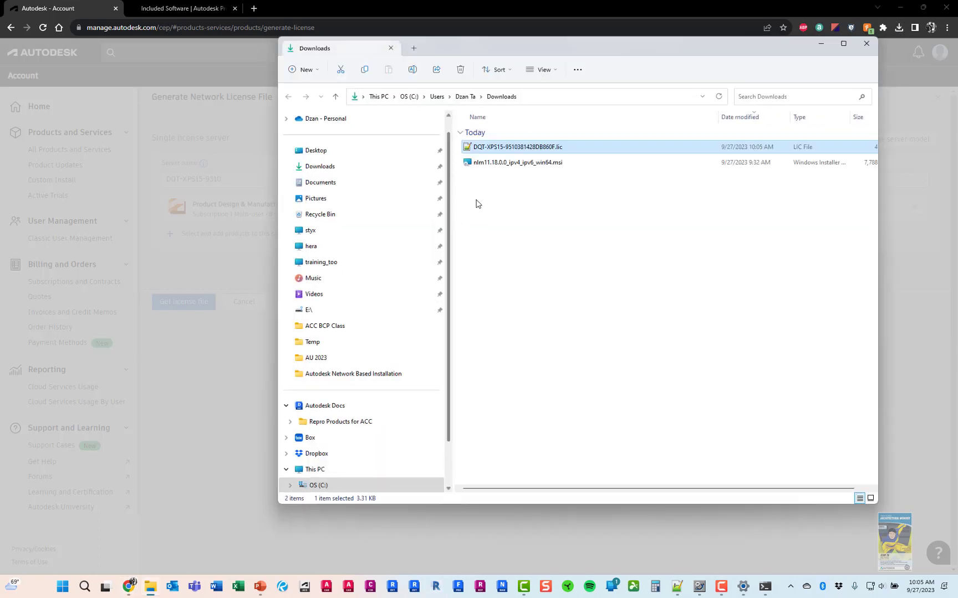
# Maximize the Downloads window to review the .lic, then minimize it and start a new Chrome tab
pyautogui.doubleClick(568, 43)
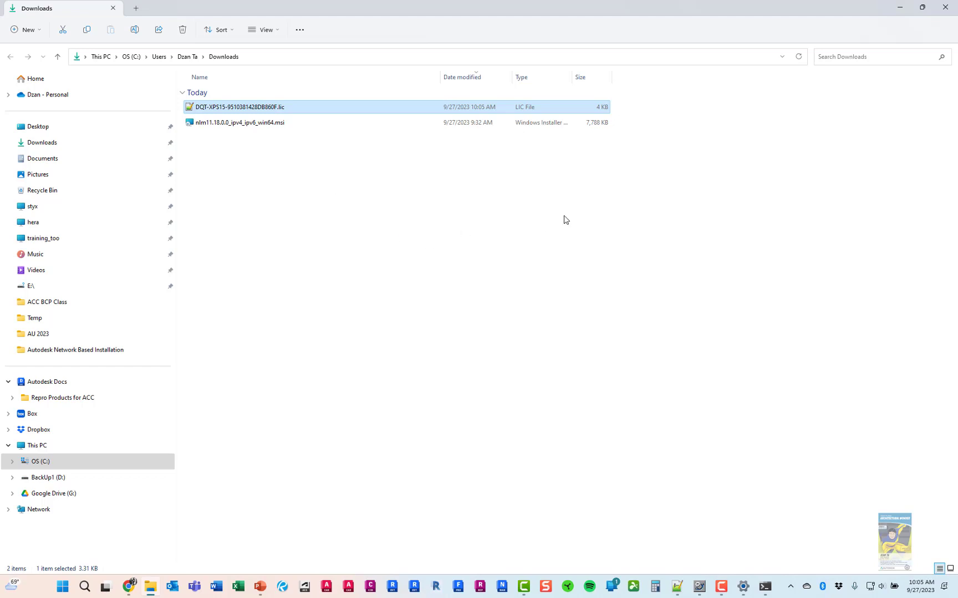
pyautogui.click(899, 7)
pyautogui.click(259, 12)
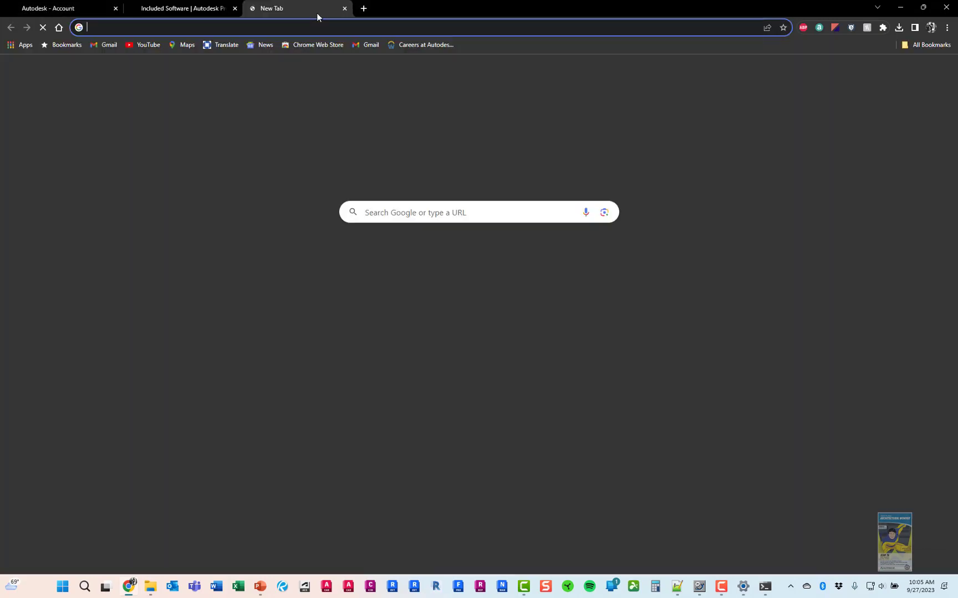
# Parse the downloaded .lic on licenseparser.com to check the PD Collection's 8 seats, then close the tab
pyautogui.write('lic')
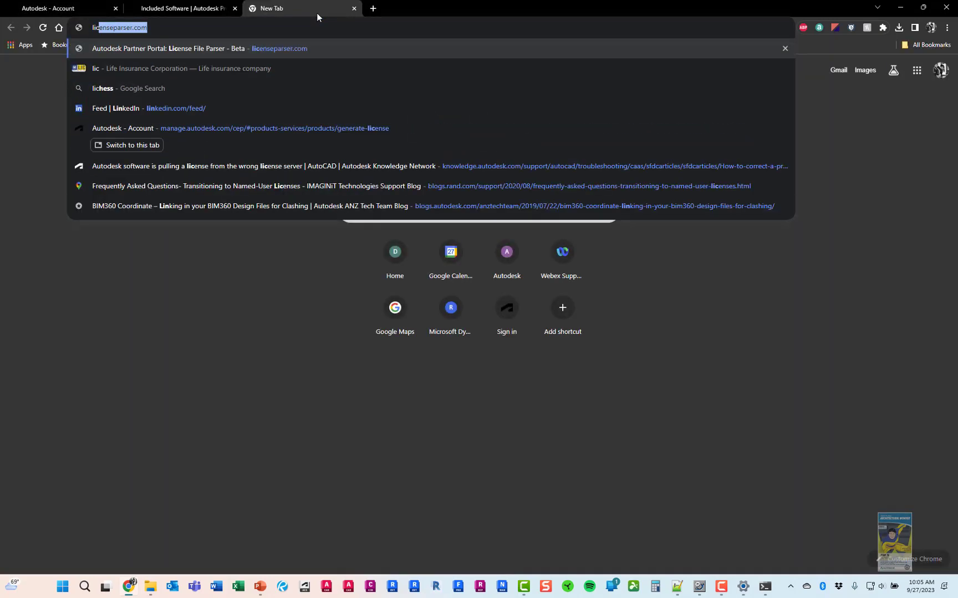
pyautogui.press('Return')
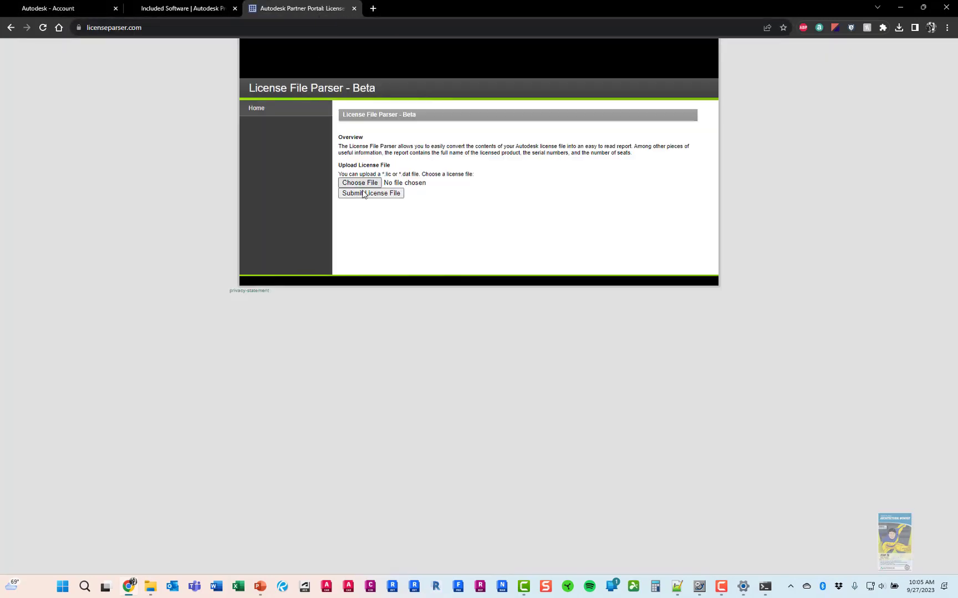
pyautogui.click(361, 184)
pyautogui.click(565, 475)
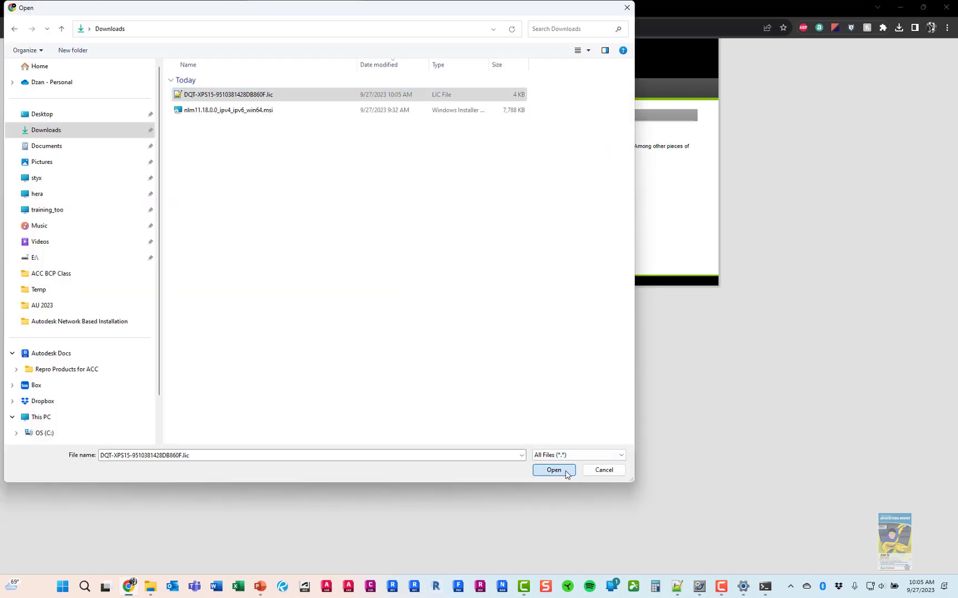
pyautogui.click(390, 194)
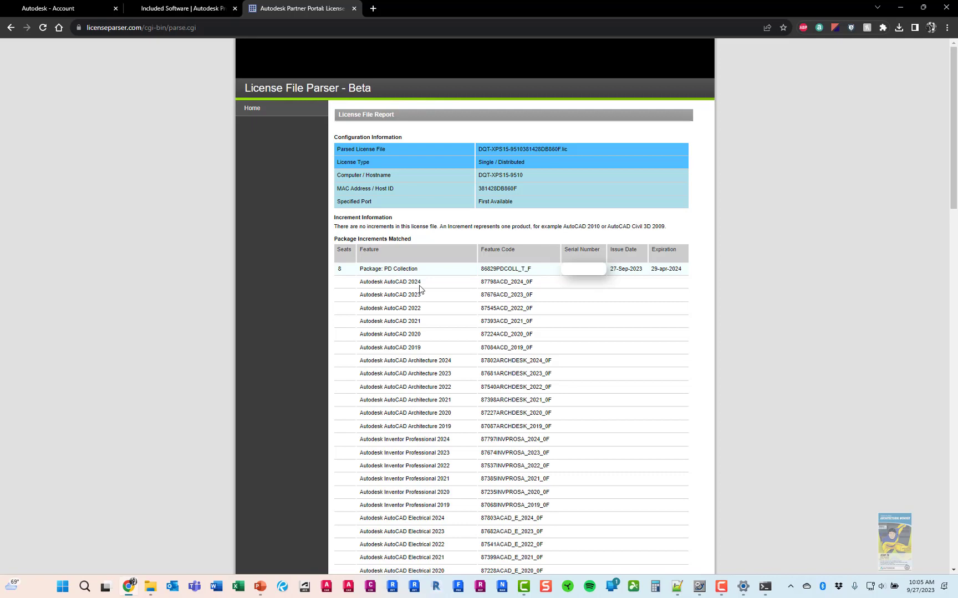
pyautogui.click(354, 9)
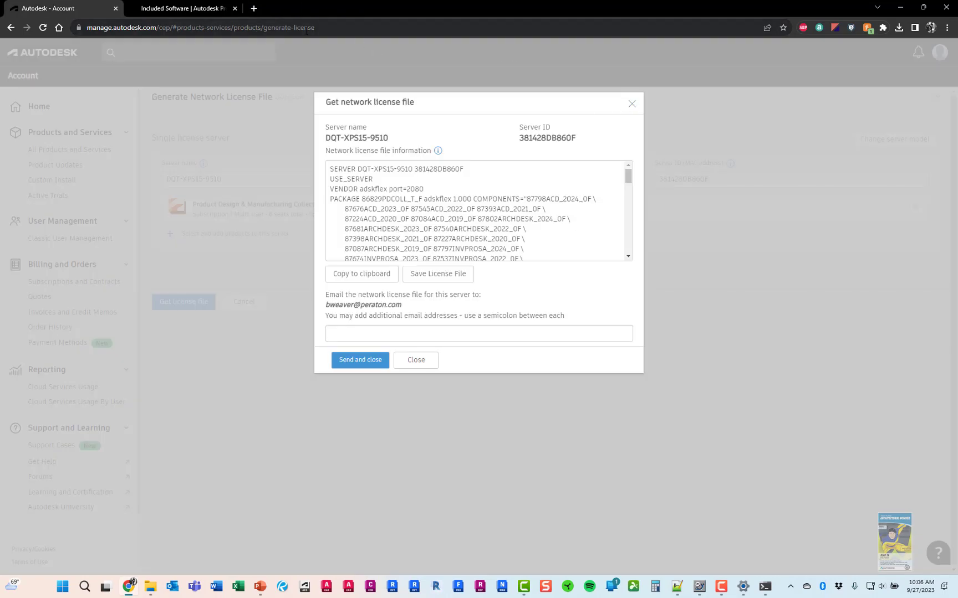
# Dismiss the license file dialog, minimize Chrome, and close Notepad++ and Command Prompt
pyautogui.click(632, 103)
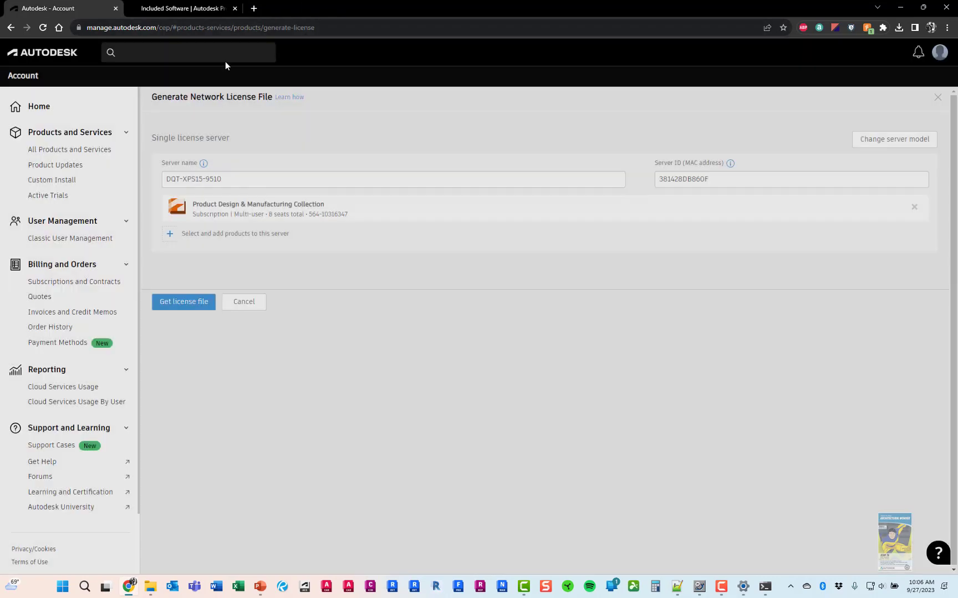
pyautogui.click(87, 150)
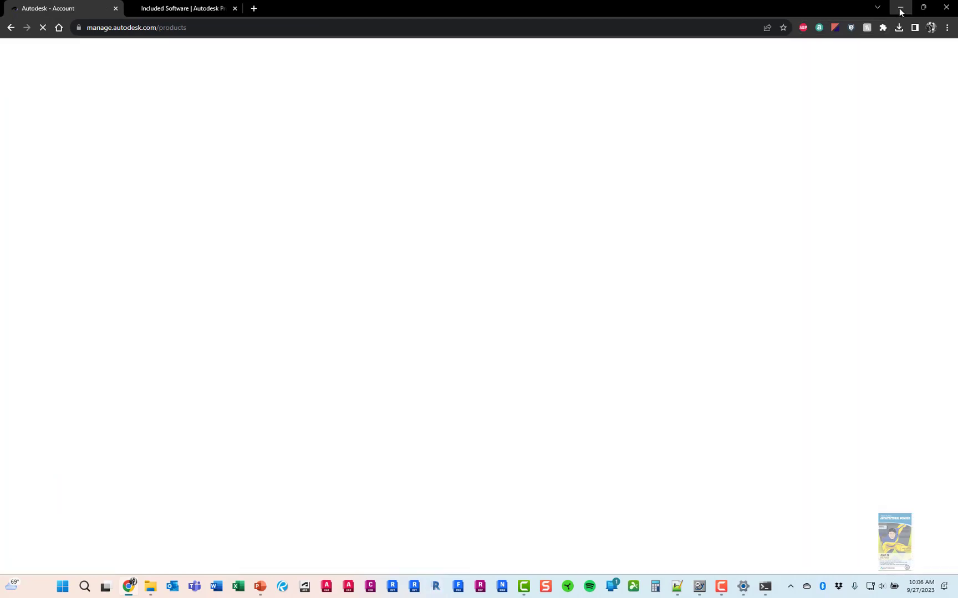
pyautogui.click(899, 13)
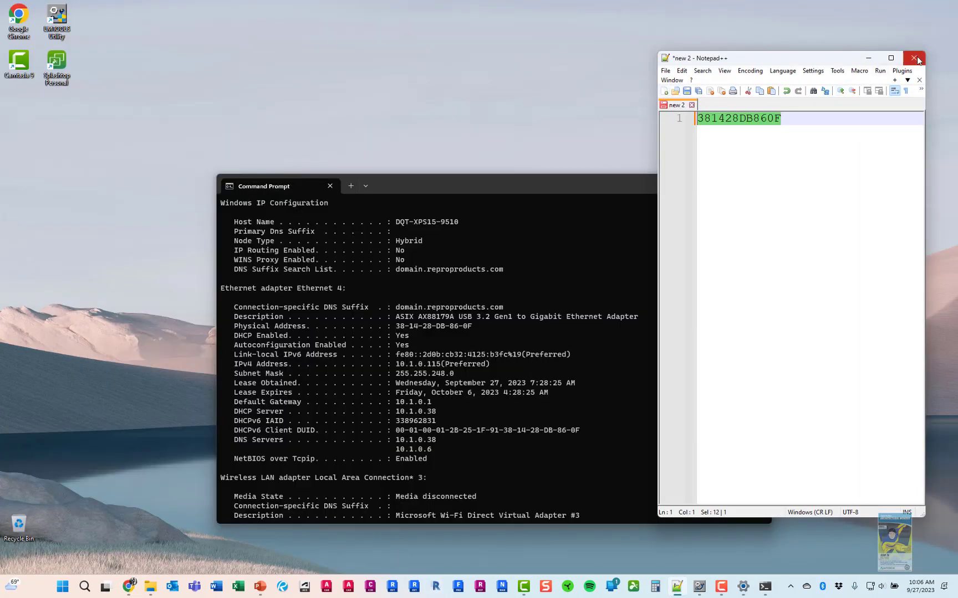
pyautogui.click(917, 60)
pyautogui.click(758, 186)
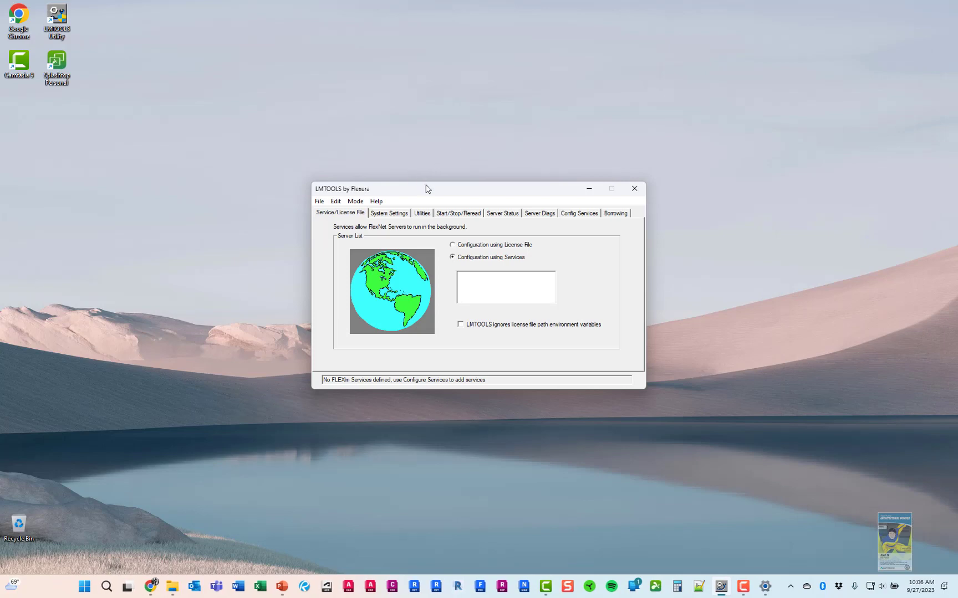
# Point Flexlm Service 1 at lmgrd.exe in Config Services, then bring up File Explorer on Downloads
pyautogui.click(578, 216)
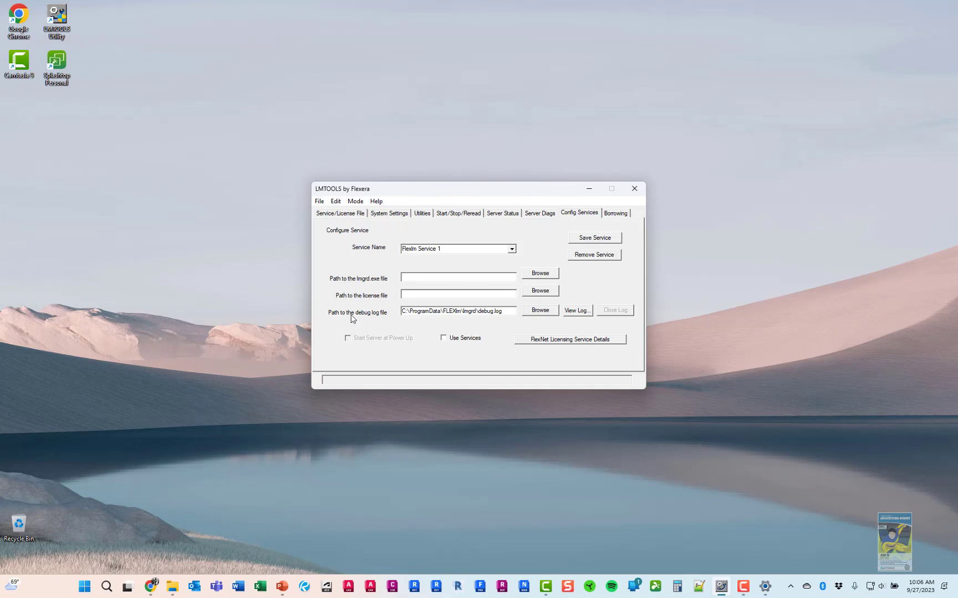
pyautogui.click(543, 275)
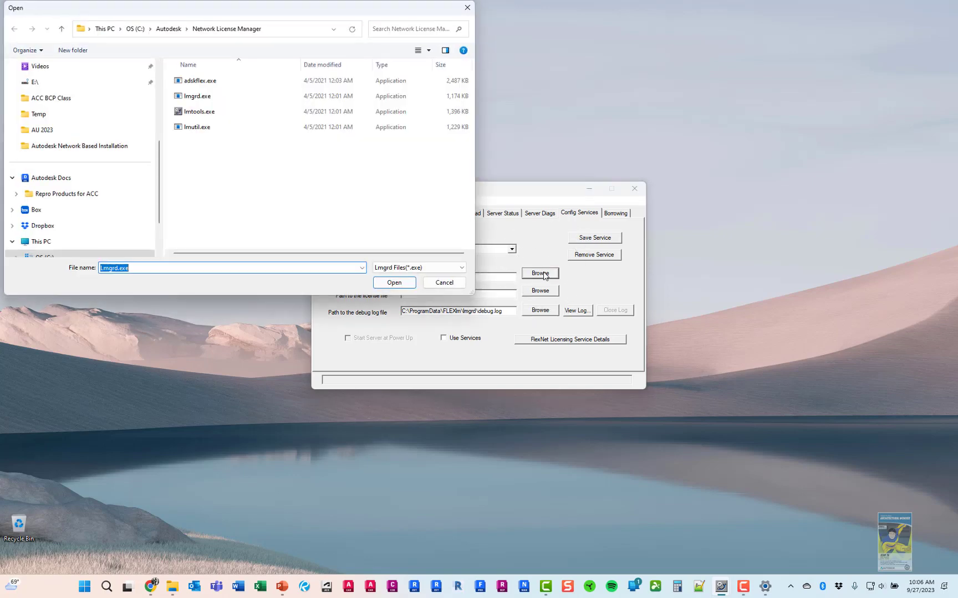
pyautogui.click(224, 98)
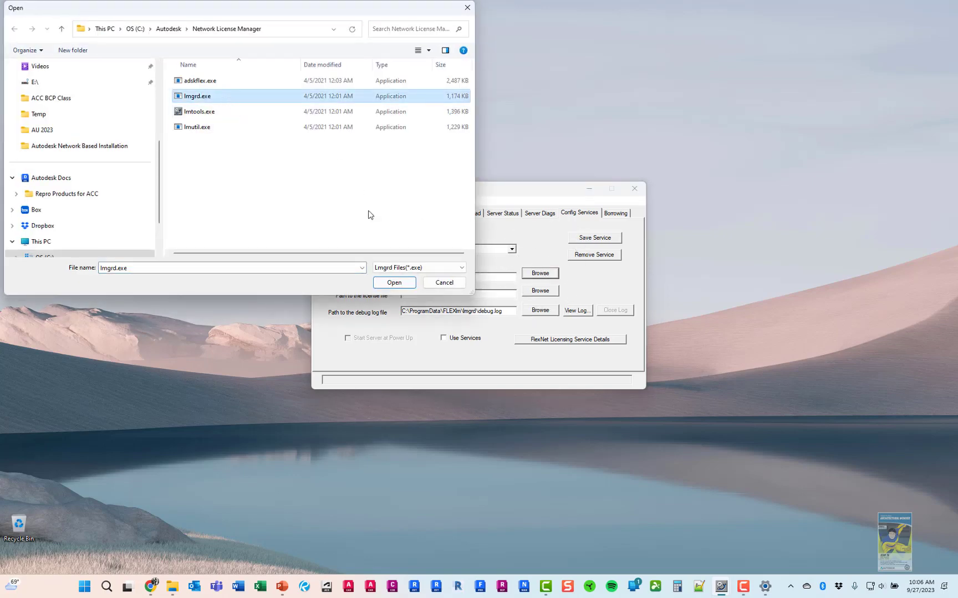
pyautogui.click(393, 283)
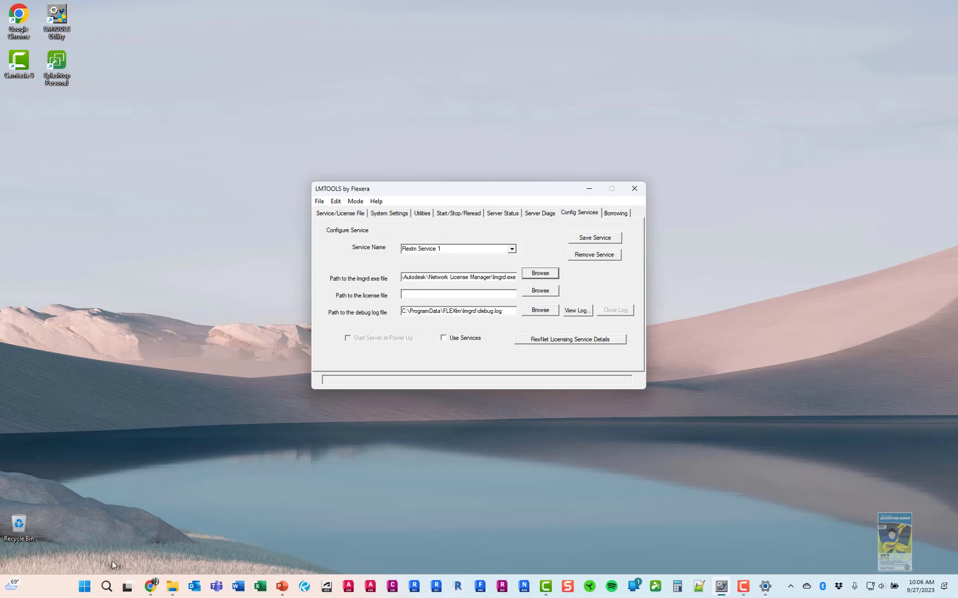
pyautogui.click(173, 588)
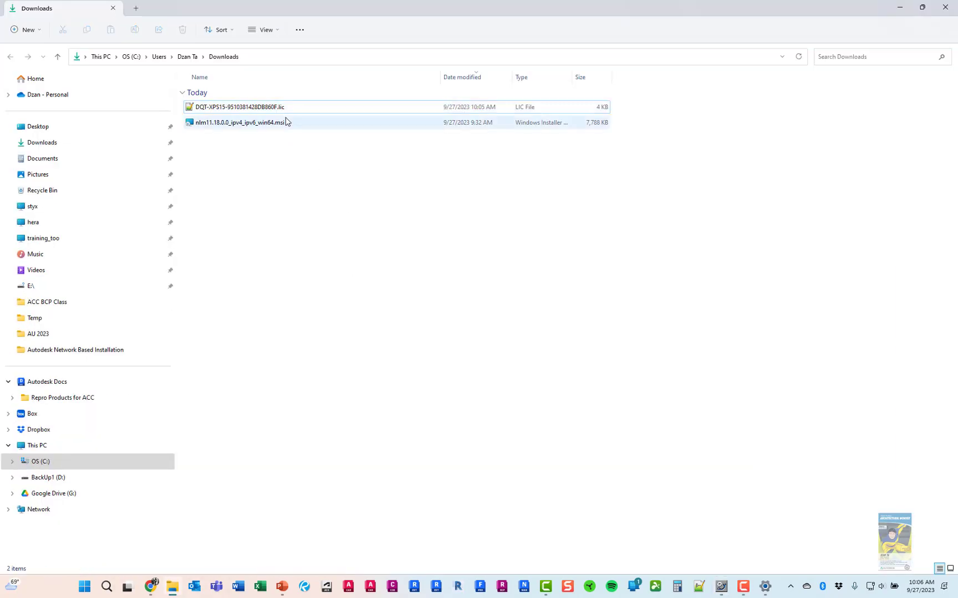
pyautogui.click(277, 108)
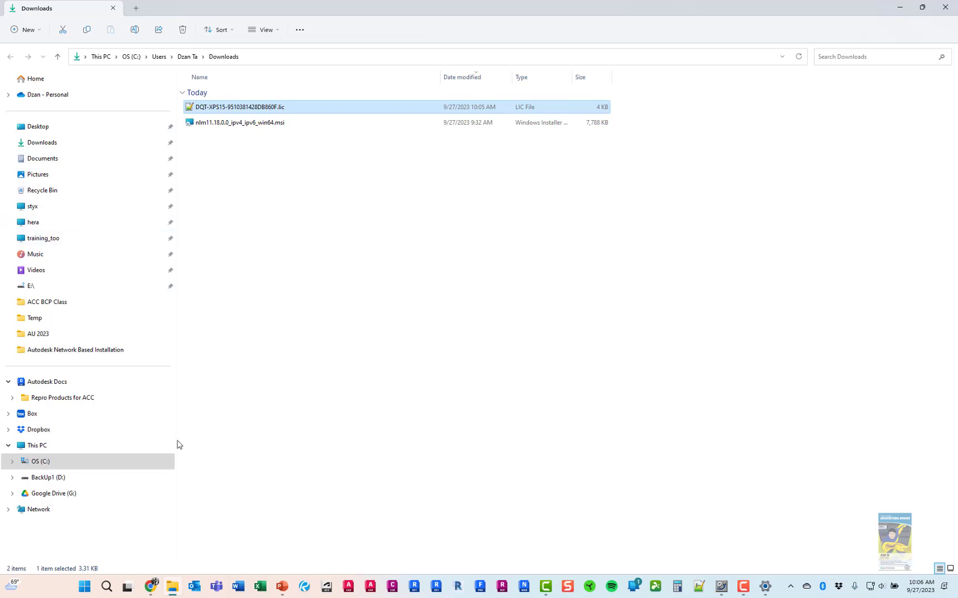
pyautogui.click(125, 461)
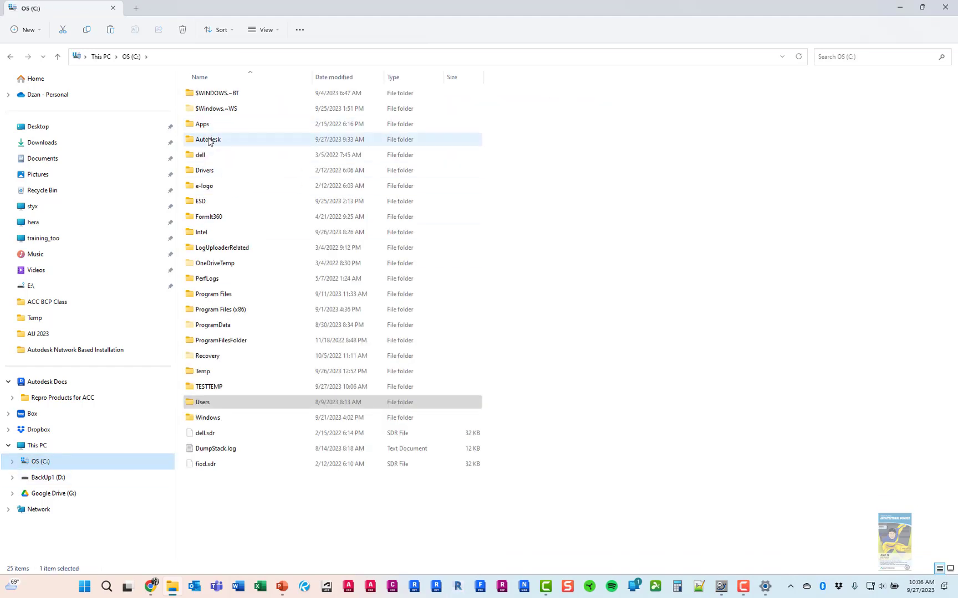
pyautogui.doubleClick(218, 139)
pyautogui.doubleClick(236, 95)
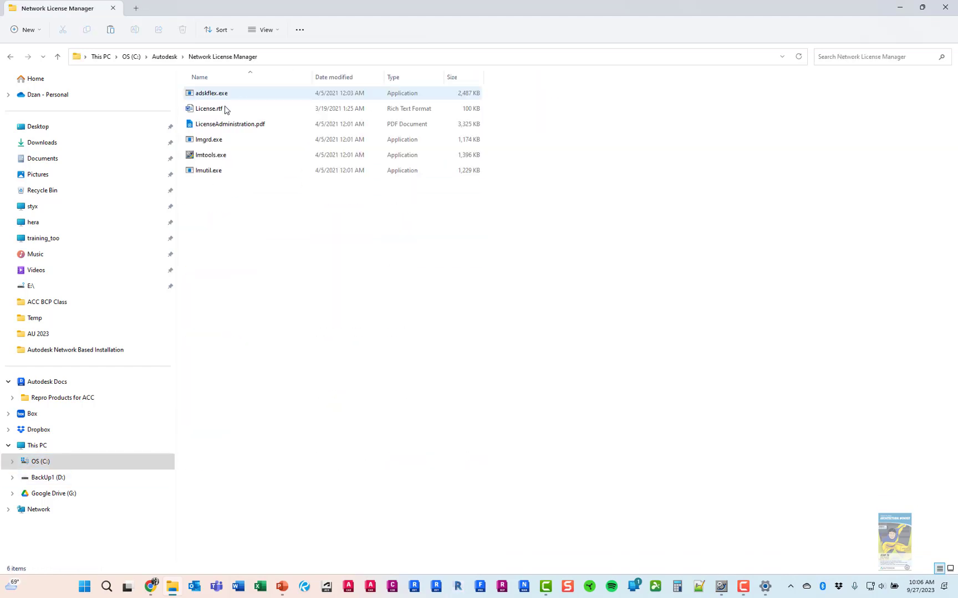
pyautogui.rightClick(276, 268)
pyautogui.click(292, 275)
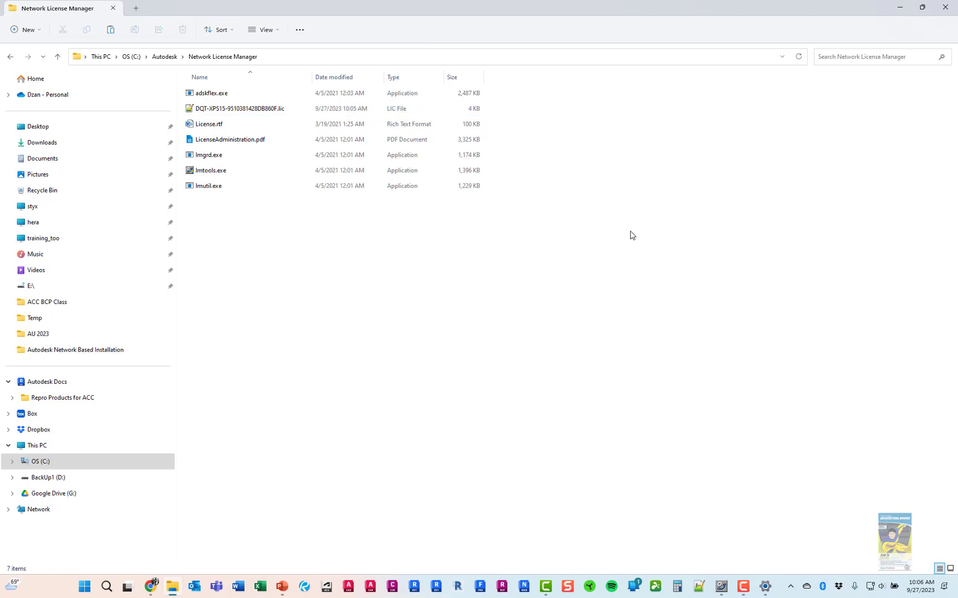
pyautogui.click(944, 8)
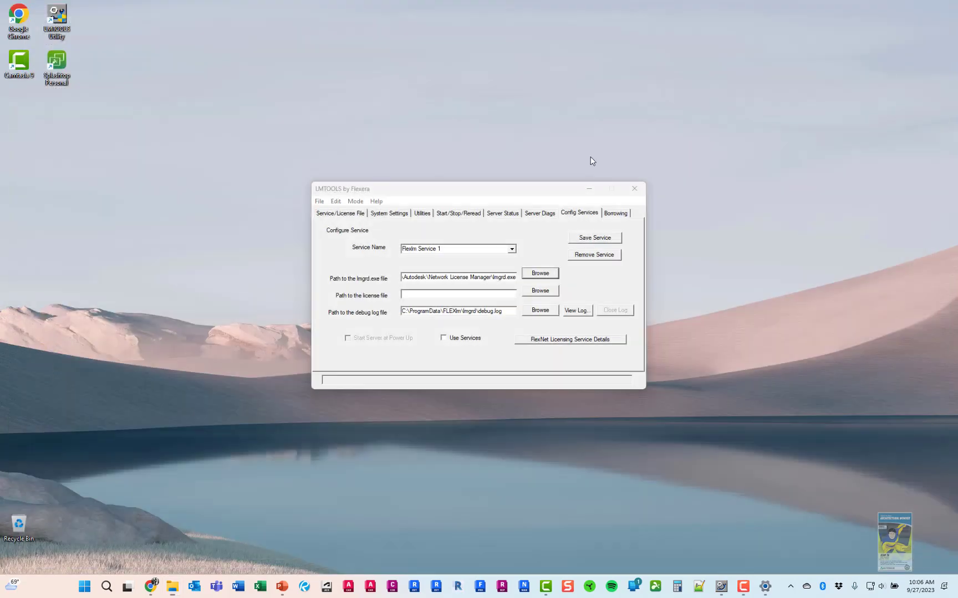
pyautogui.click(546, 293)
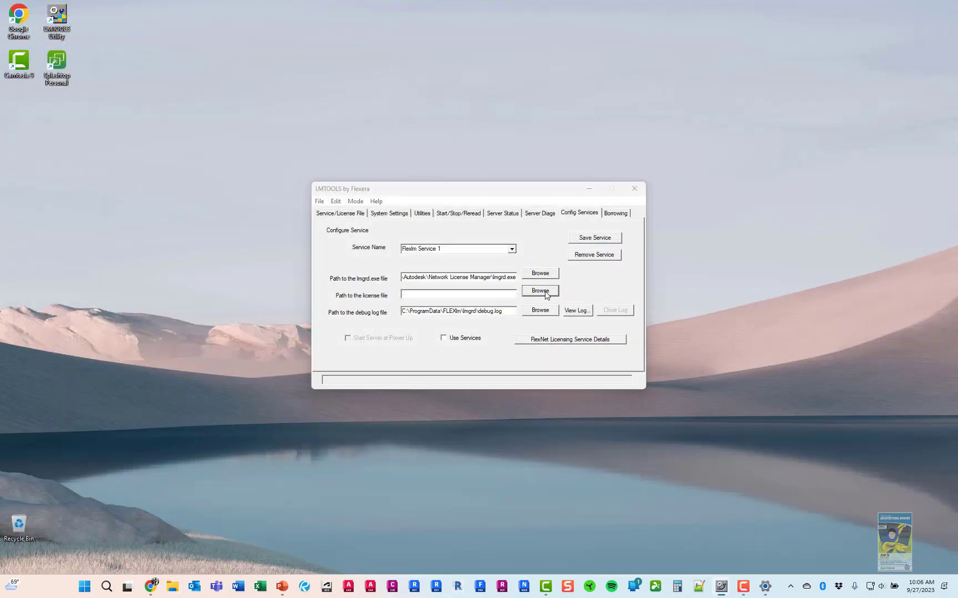
pyautogui.click(246, 83)
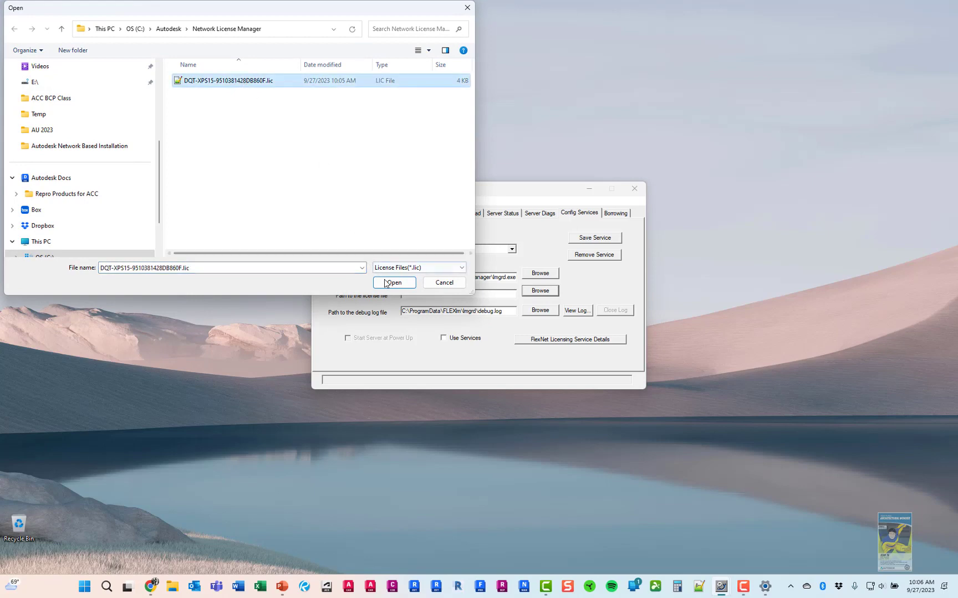
pyautogui.click(393, 282)
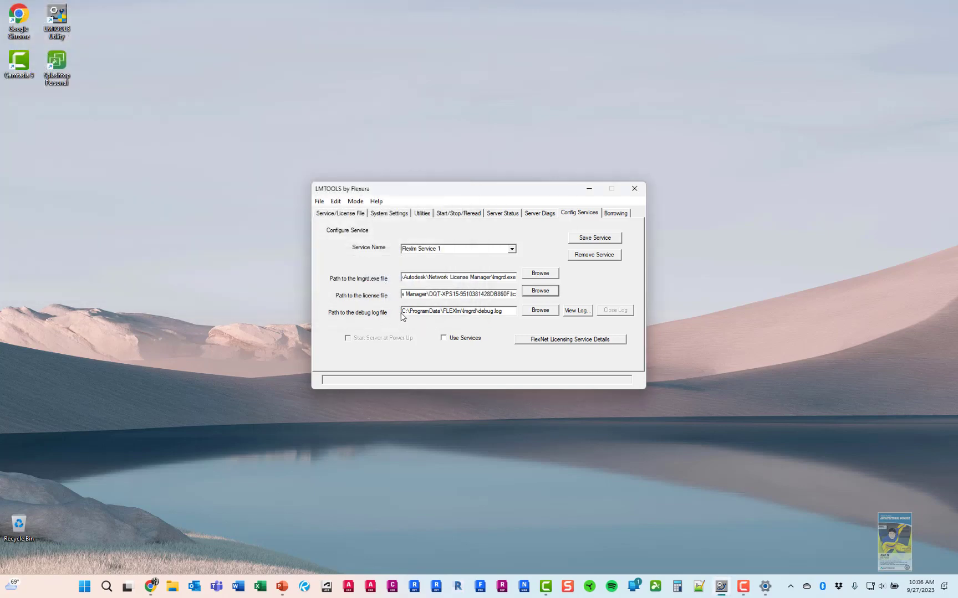
pyautogui.click(533, 312)
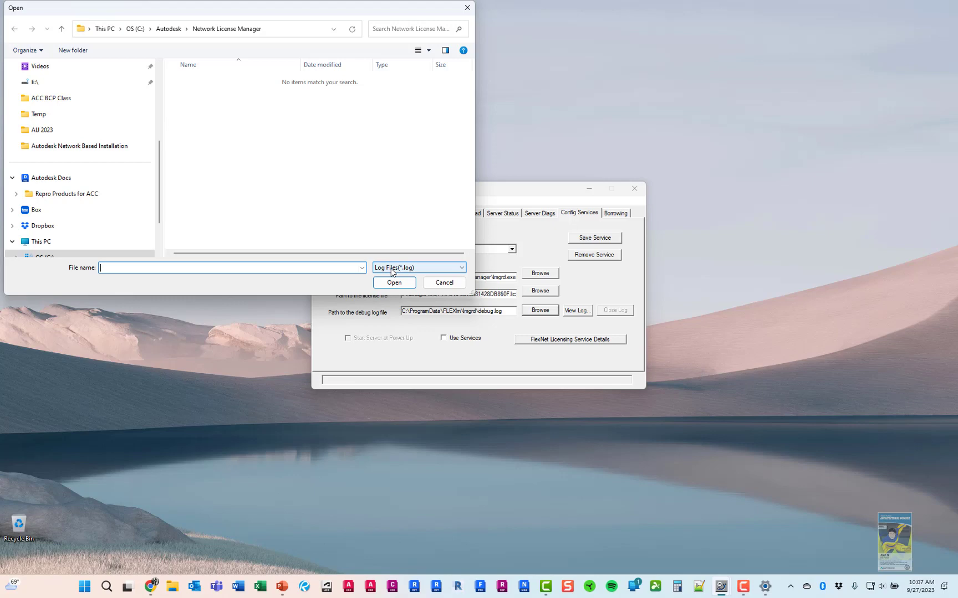
# Show all file types and create a new text document in the Network License Manager folder
pyautogui.click(391, 270)
pyautogui.click(391, 283)
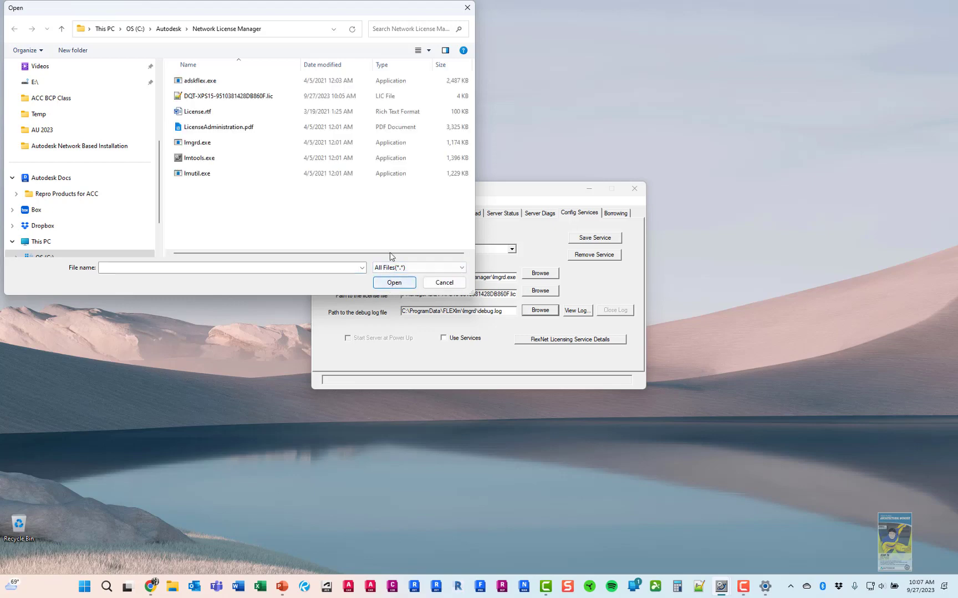
pyautogui.rightClick(254, 204)
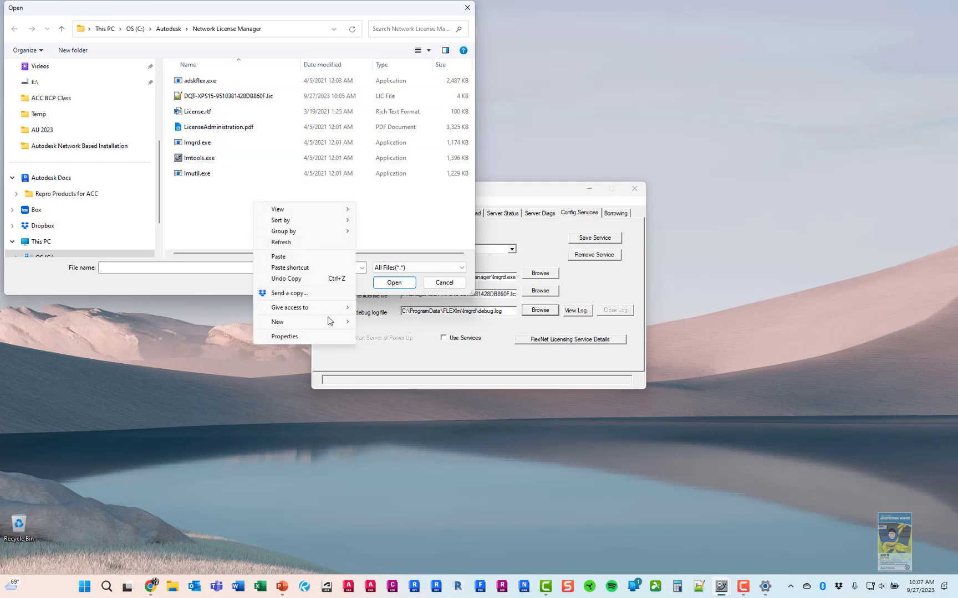
pyautogui.moveTo(330, 322)
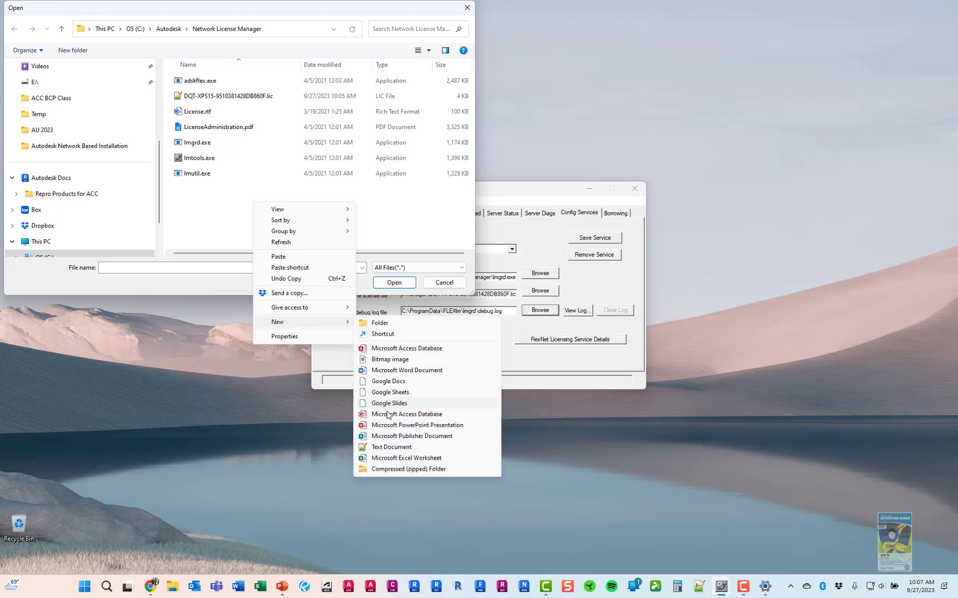
pyautogui.click(393, 446)
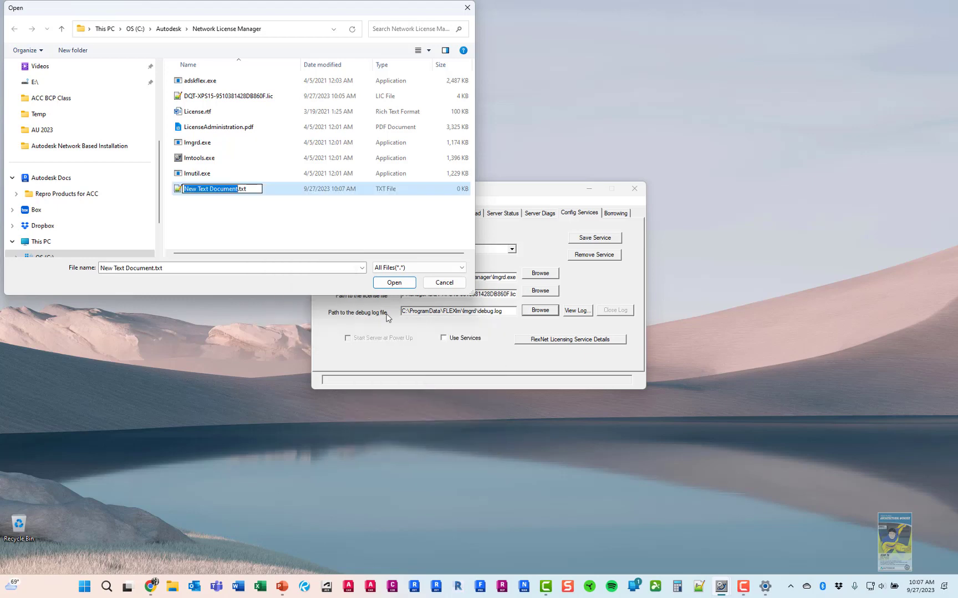
# Rename the document to debug.log, accept the extension change, and choose it as the debug log
pyautogui.write('deb')
pyautogui.press('BackSpace')
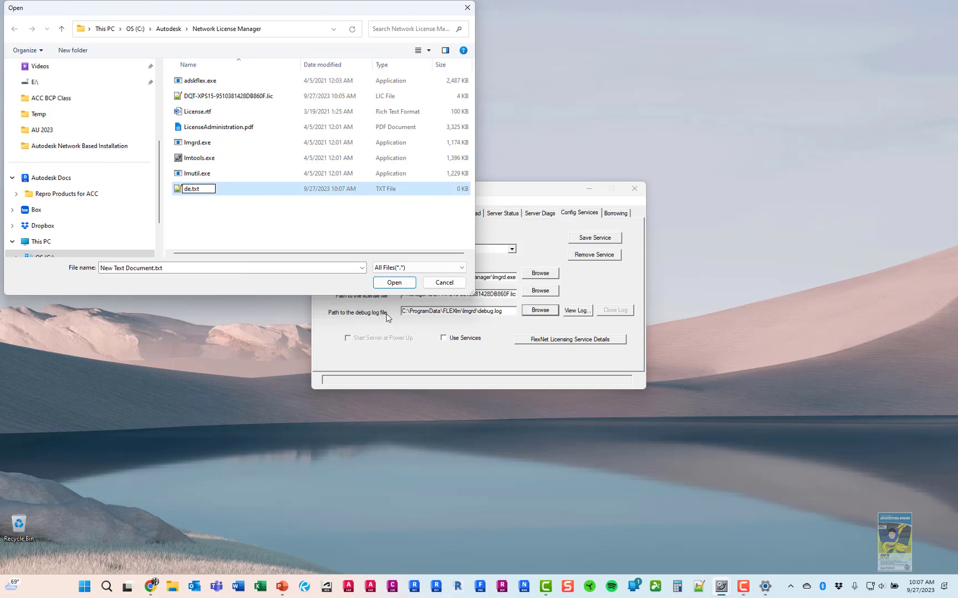
pyautogui.write('bug.log')
pyautogui.press('Delete')
pyautogui.press('Delete')
pyautogui.press('Delete')
pyautogui.press('Return')
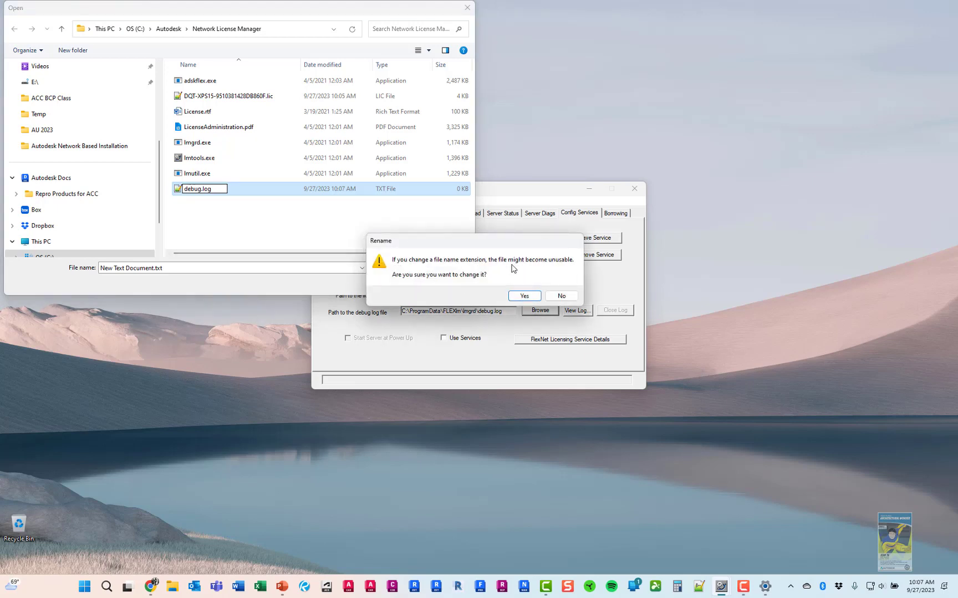
pyautogui.click(523, 296)
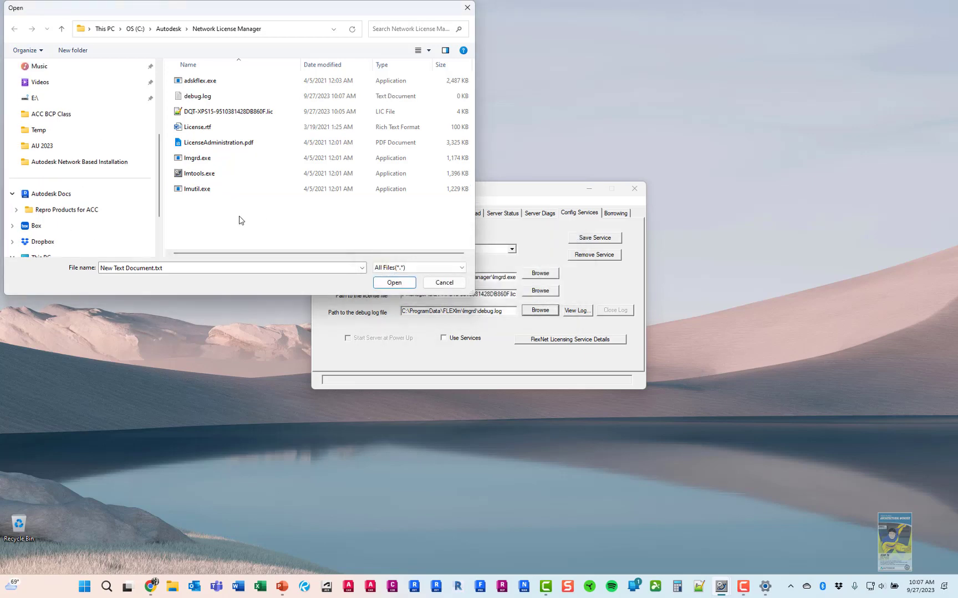
pyautogui.click(202, 97)
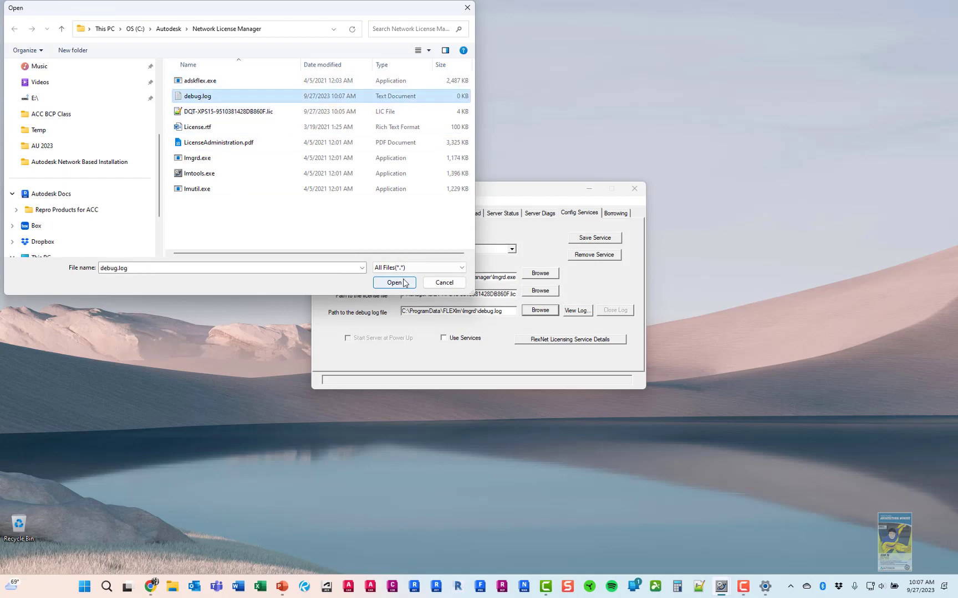
pyautogui.click(404, 283)
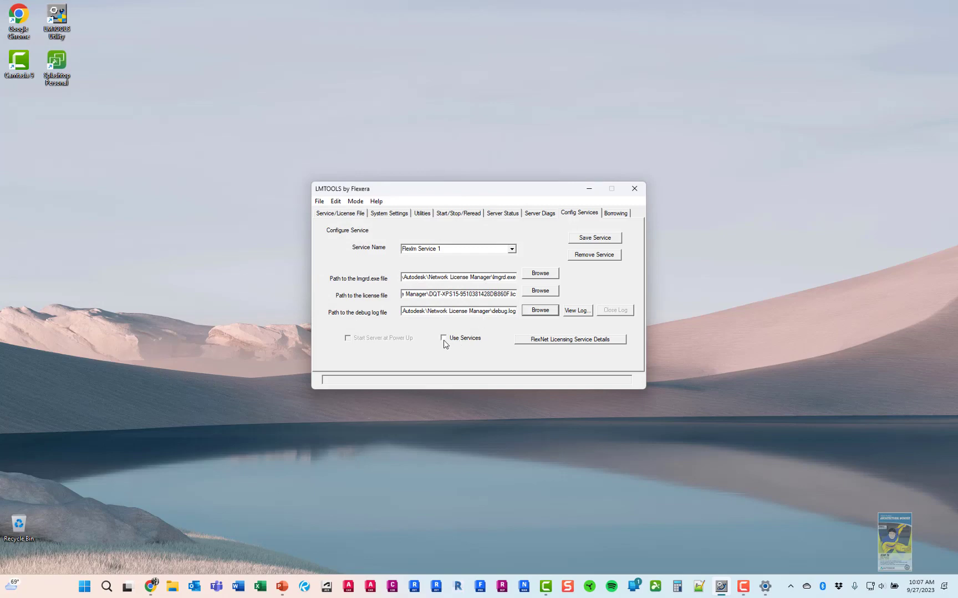
# Enable Use Services and Start Server at Power Up, save Flexlm Service 1, and dismiss the path warning
pyautogui.click(443, 339)
pyautogui.click(586, 238)
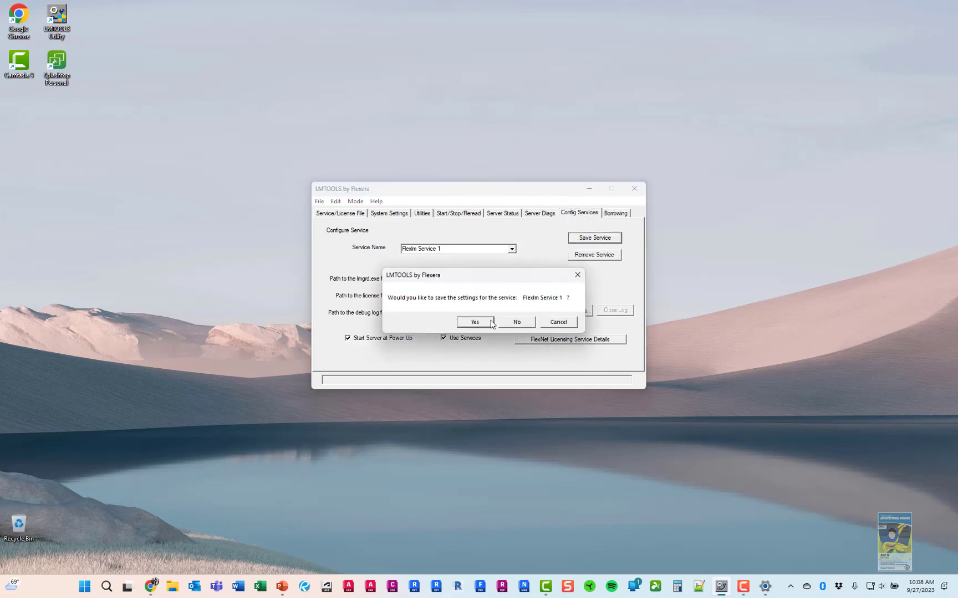
pyautogui.click(491, 323)
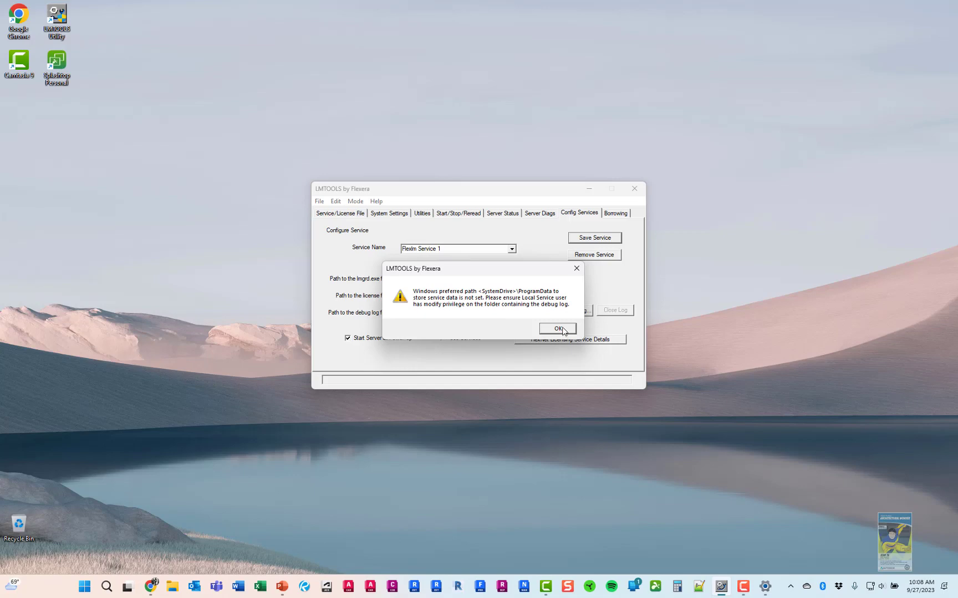
pyautogui.click(561, 329)
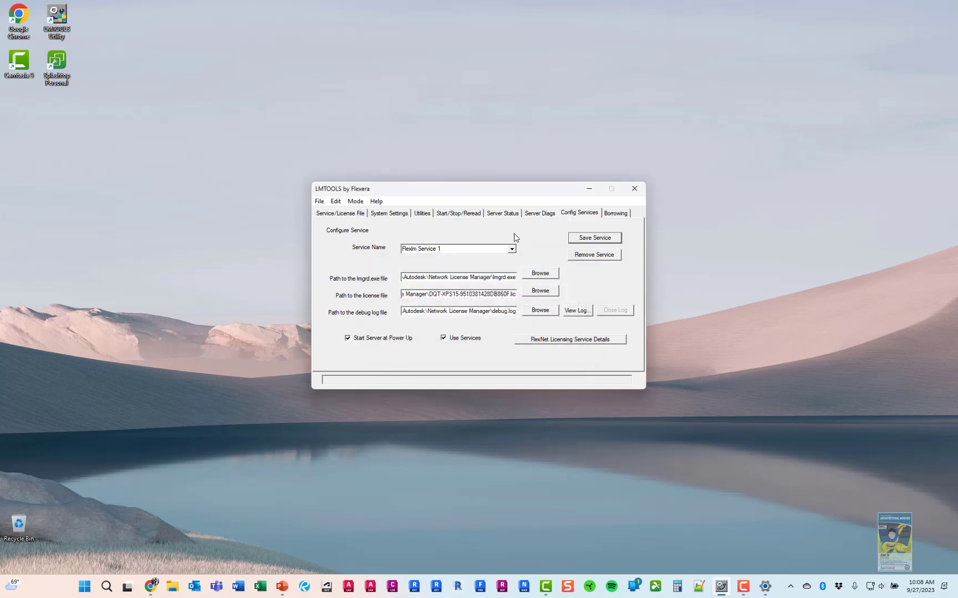
# Start the license server, reread its license file, then switch to Server Status
pyautogui.click(460, 215)
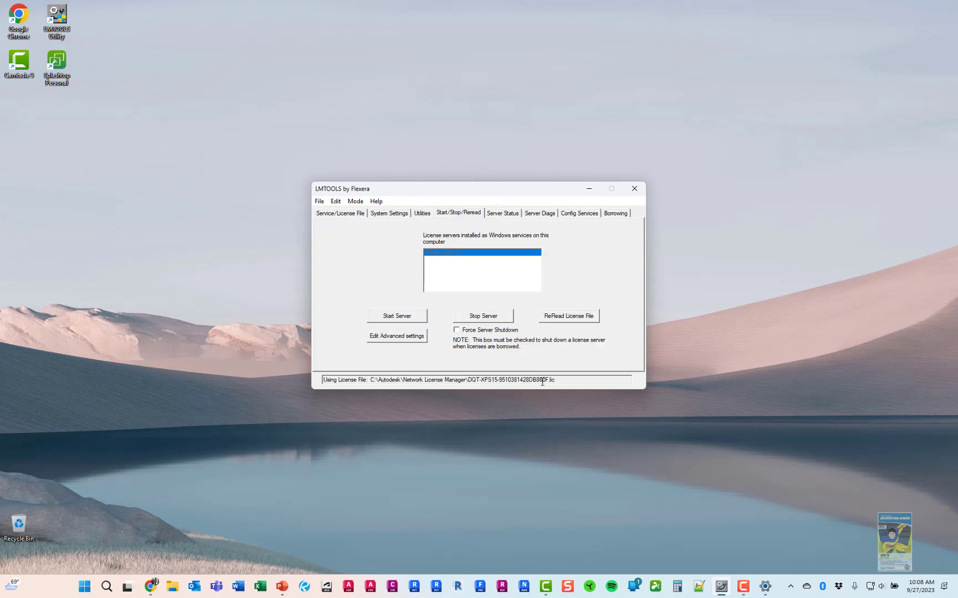
pyautogui.click(394, 317)
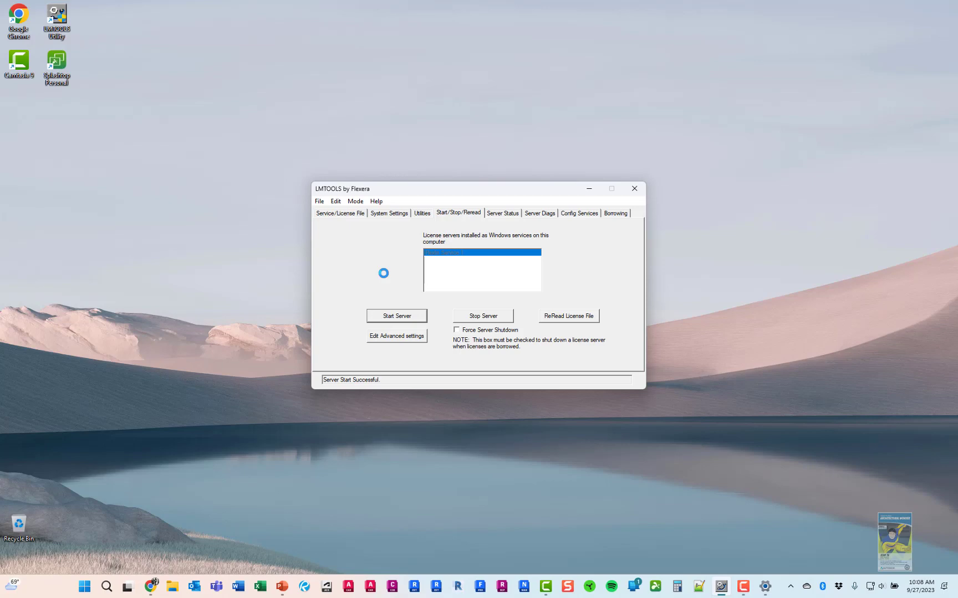
pyautogui.click(578, 317)
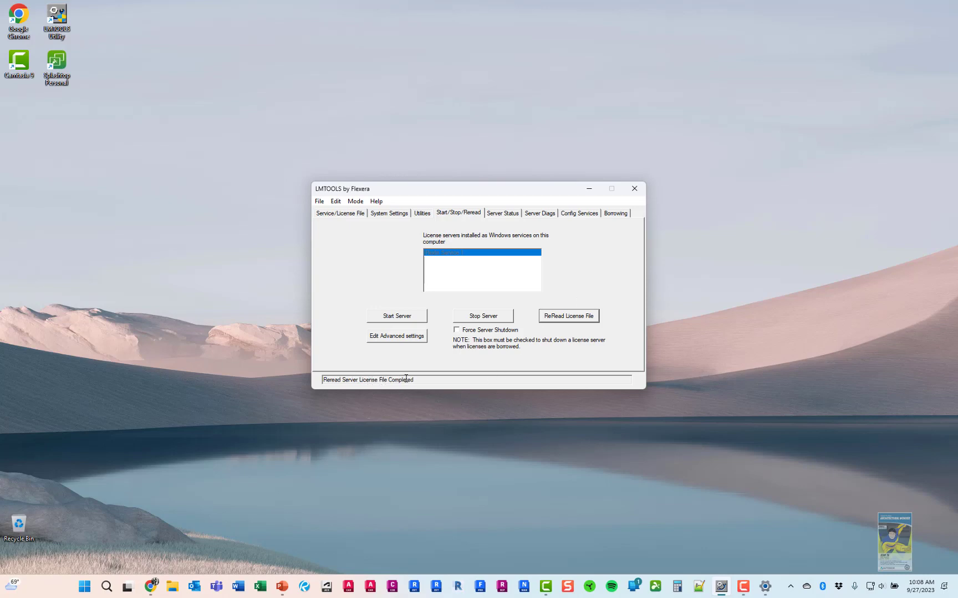
pyautogui.click(502, 214)
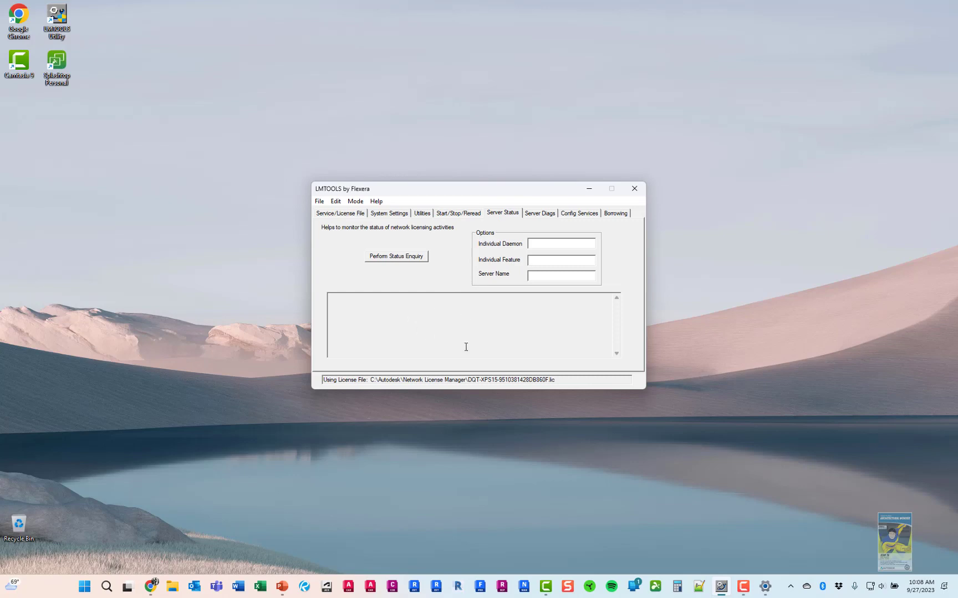
# Run a status enquiry showing adskflex UP v11.18.0 with 8 licenses issued, then close LMTOOLS
pyautogui.click(396, 258)
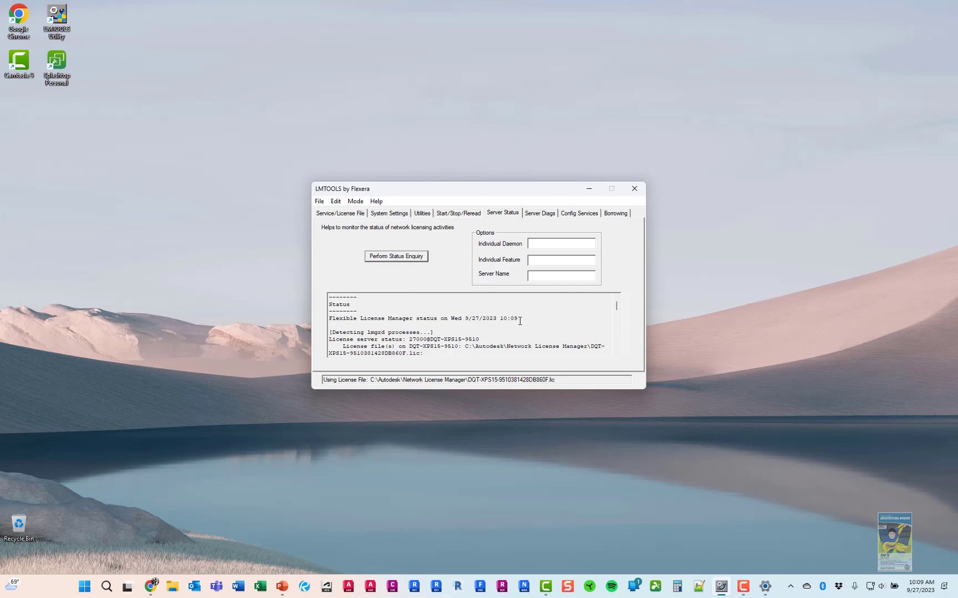
pyautogui.scroll(-1, 519, 320)
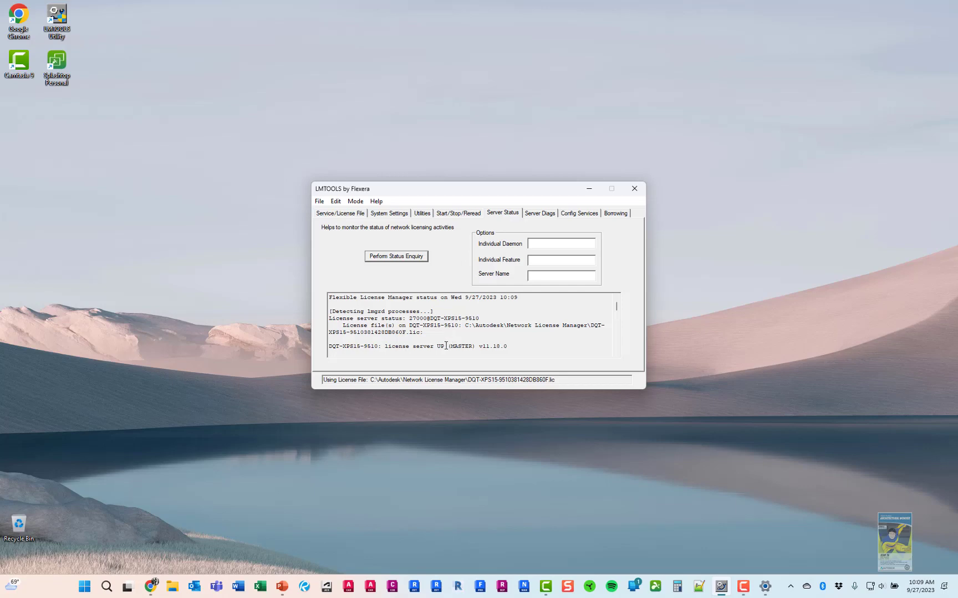
pyautogui.scroll(-1, 446, 345)
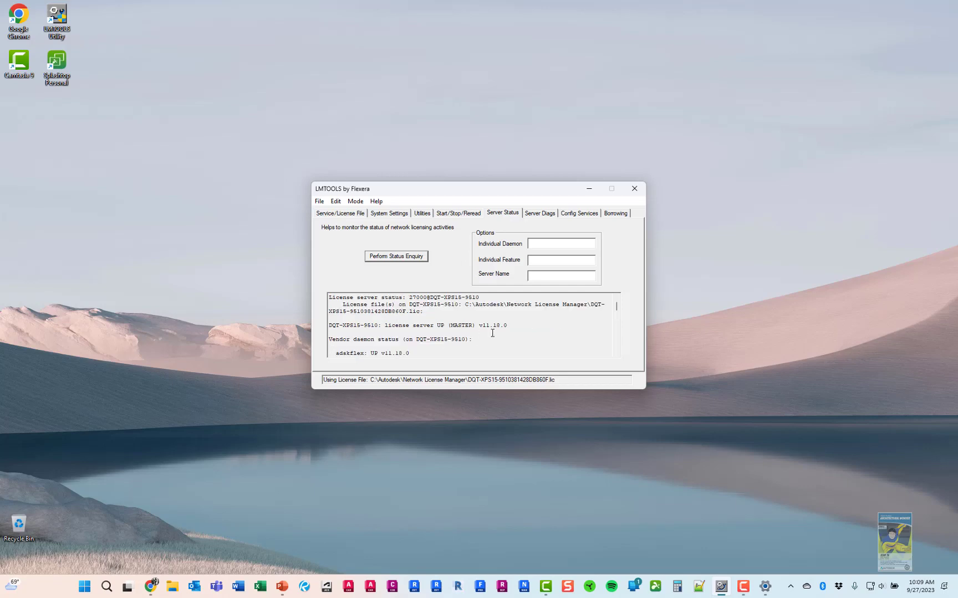
pyautogui.scroll(-1, 497, 330)
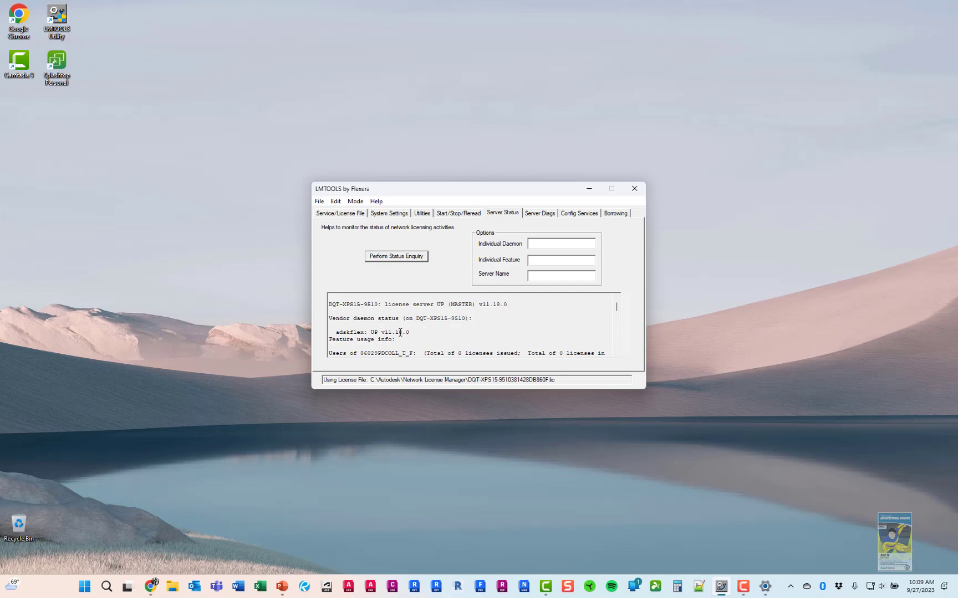
pyautogui.scroll(-1, 423, 332)
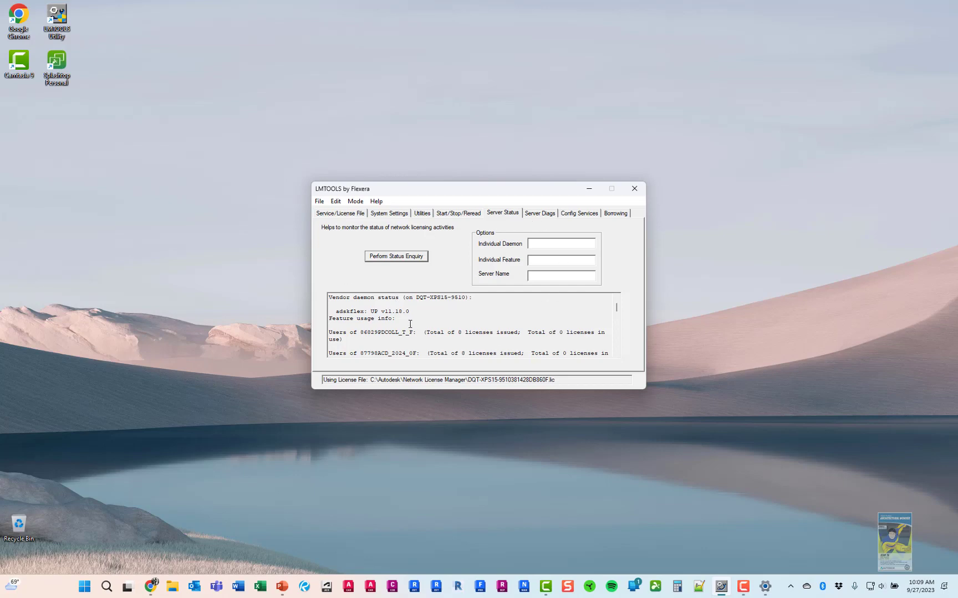
pyautogui.click(635, 189)
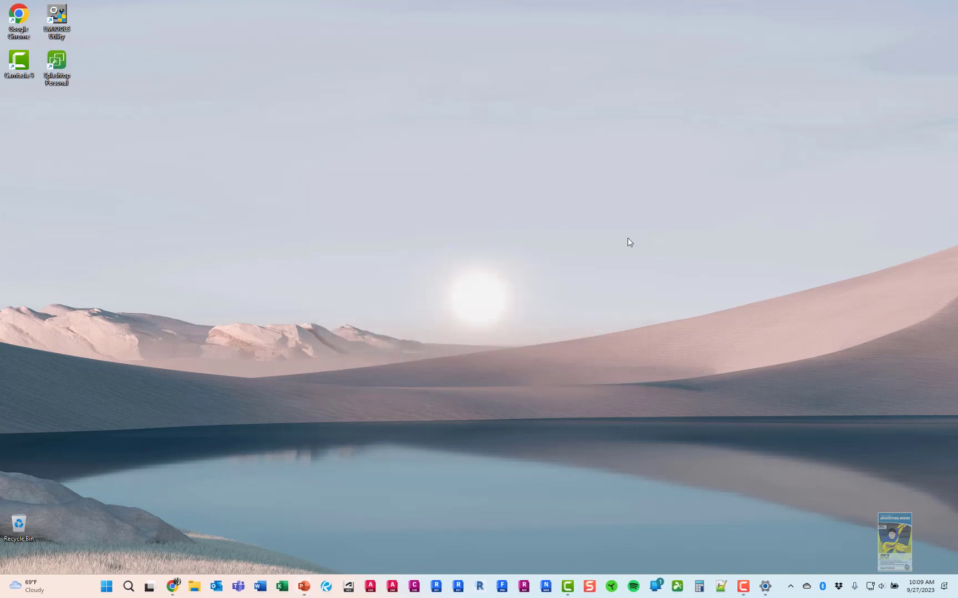
# Open AutoCAD in Autodesk Account, select 2022 and download the Win 64 English installer
pyautogui.click(173, 586)
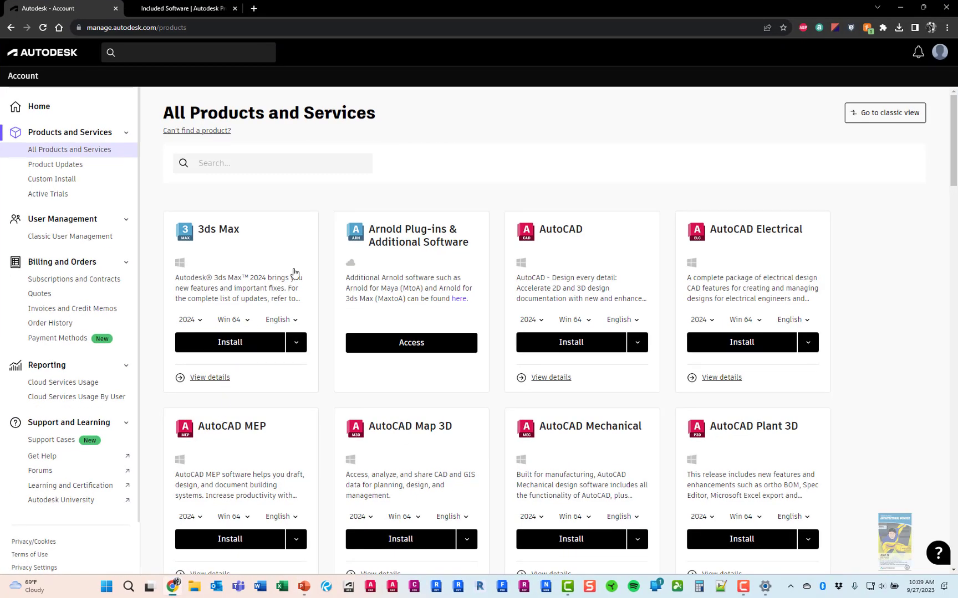
pyautogui.click(553, 234)
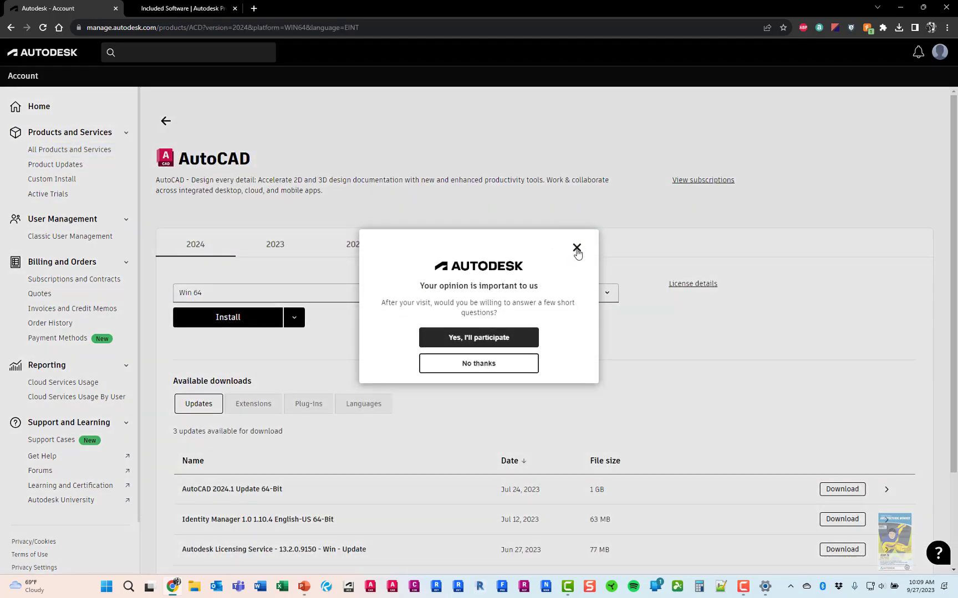
pyautogui.click(576, 260)
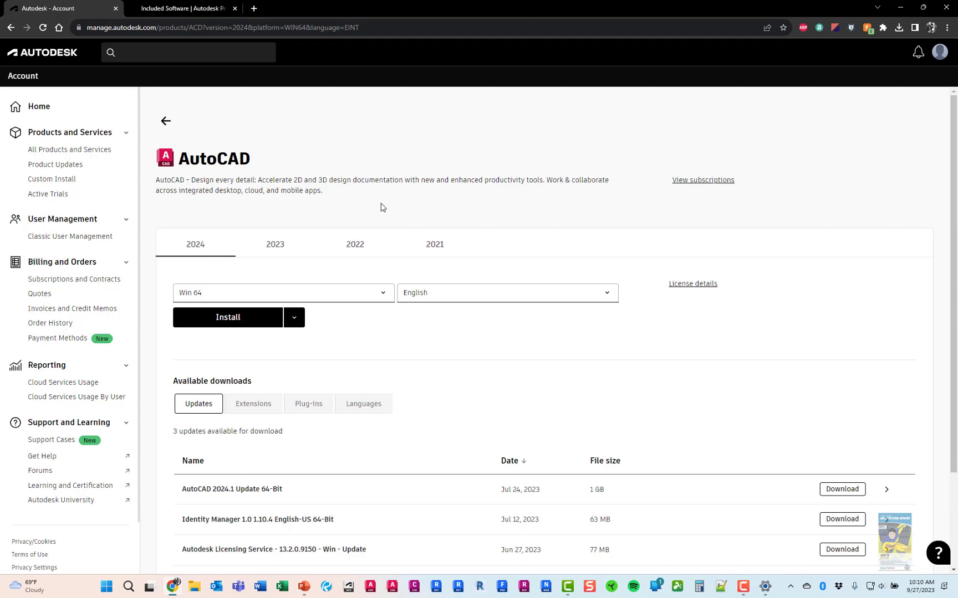
pyautogui.click(360, 247)
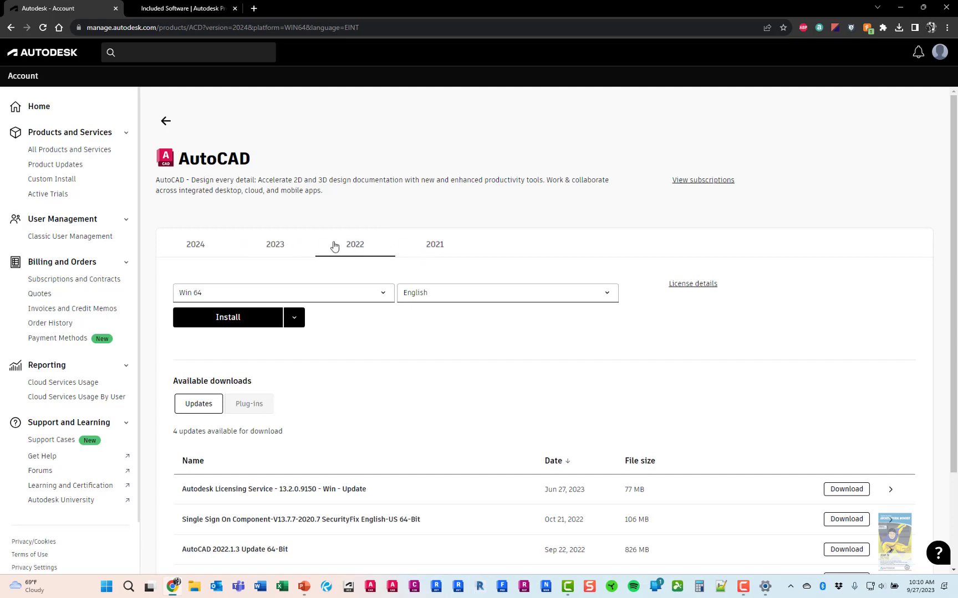
pyautogui.click(220, 318)
pyautogui.click(297, 323)
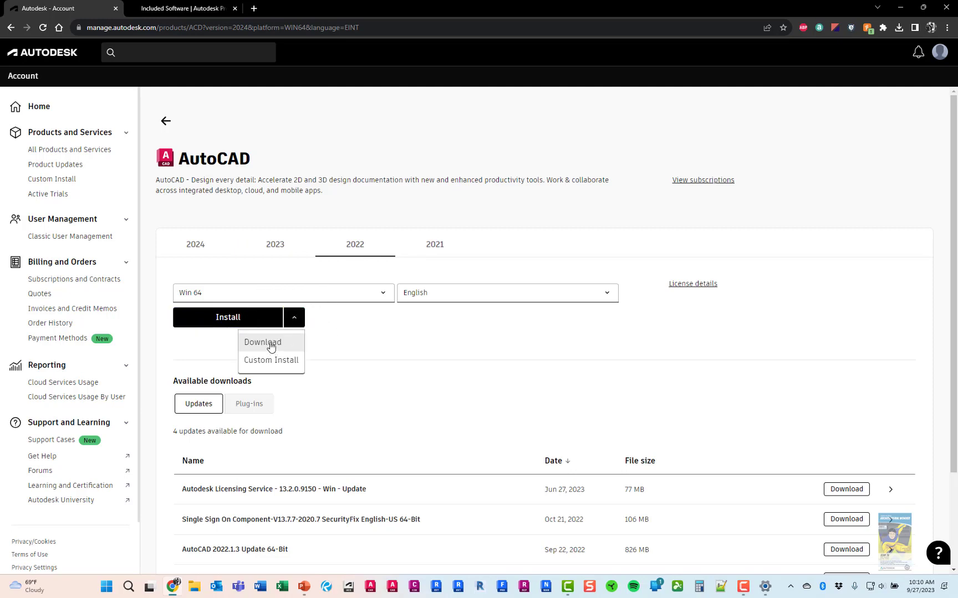
pyautogui.click(271, 344)
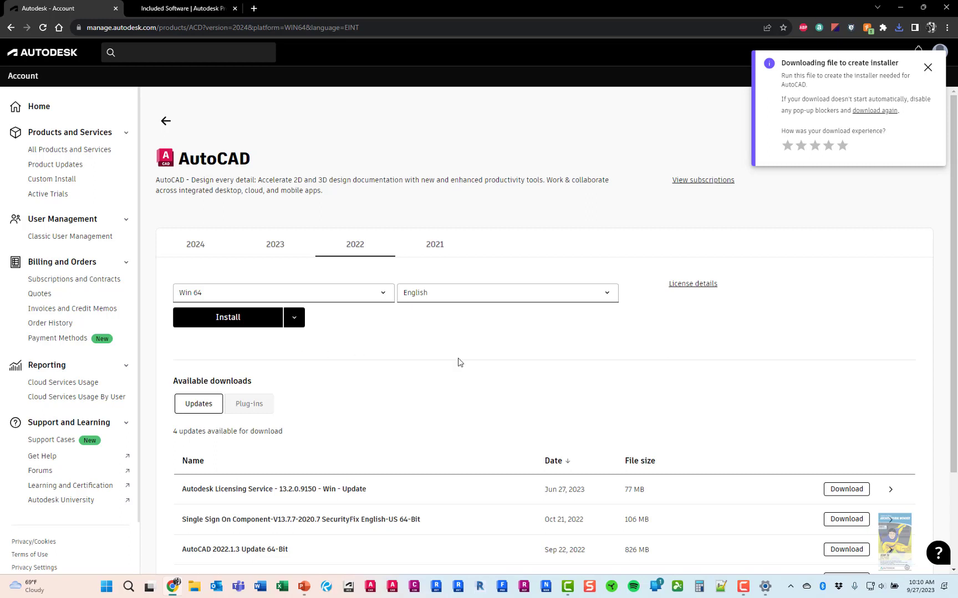
# Show the download in its Downloads folder and launch Create_Installer_ACD_2022_English_WIN64.exe
pyautogui.click(898, 29)
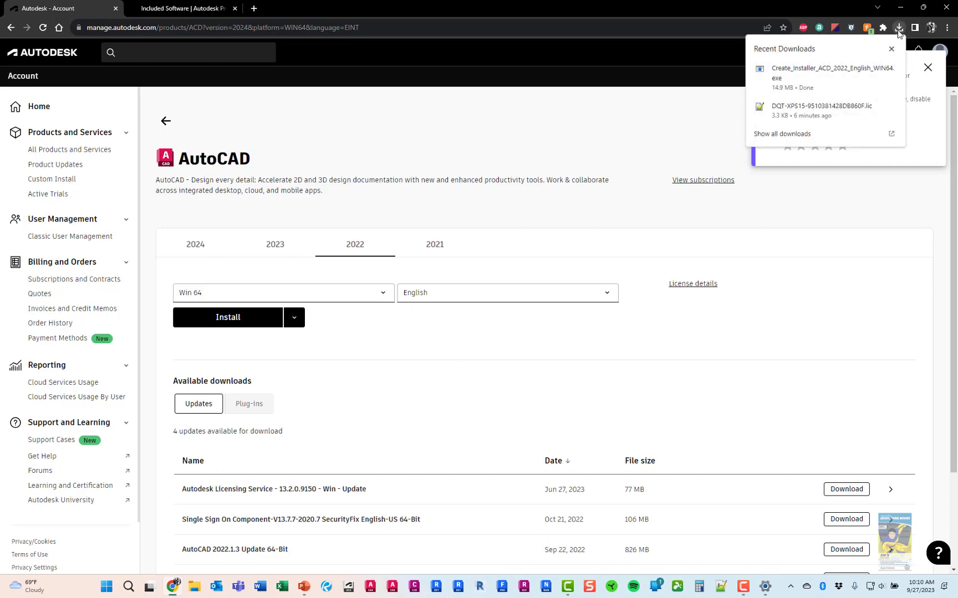
pyautogui.click(876, 68)
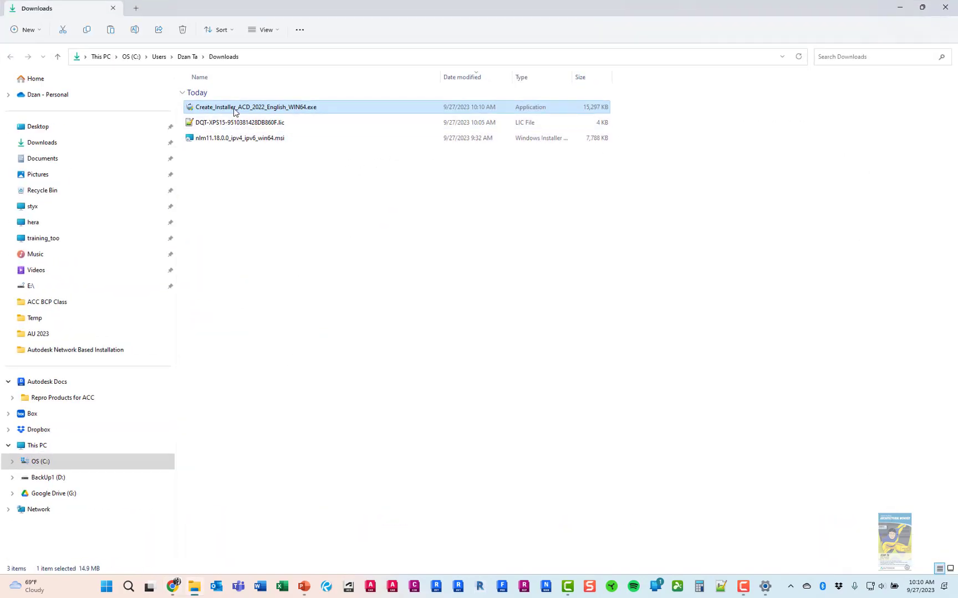
pyautogui.click(330, 226)
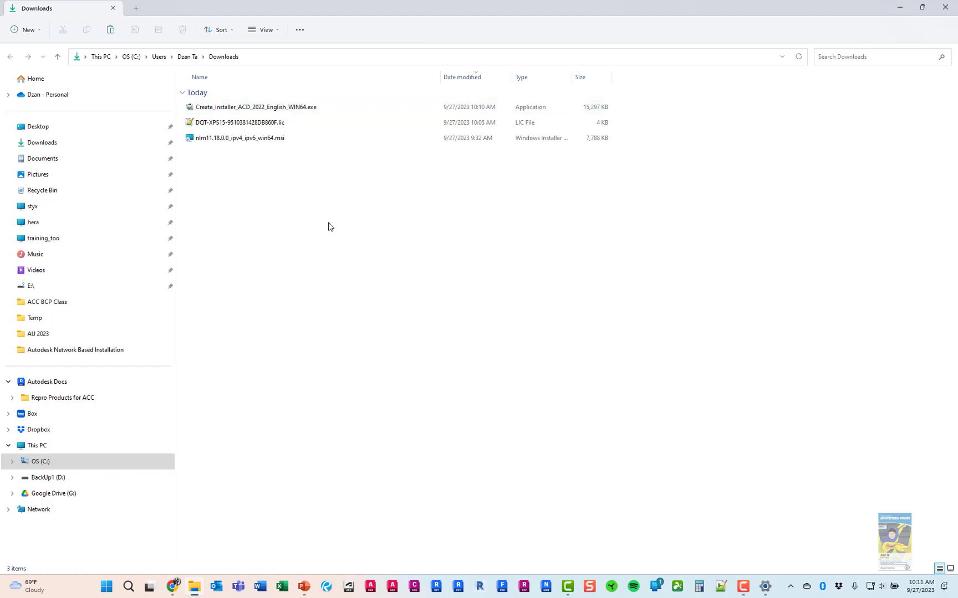
pyautogui.doubleClick(310, 111)
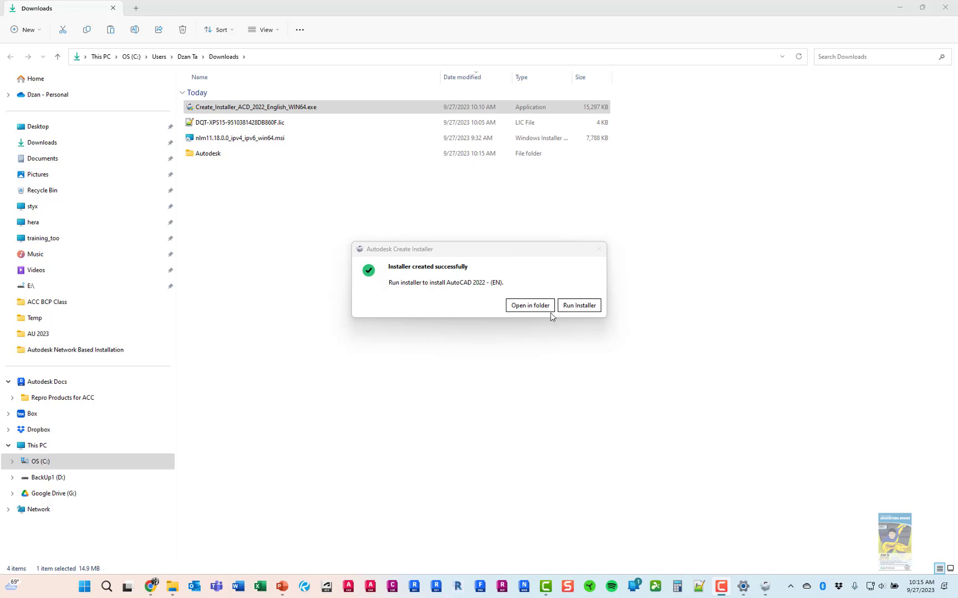
# Run the created installer and open the Downloads\Autodesk\AutoCAD 2022 - (EN) folder
pyautogui.click(578, 306)
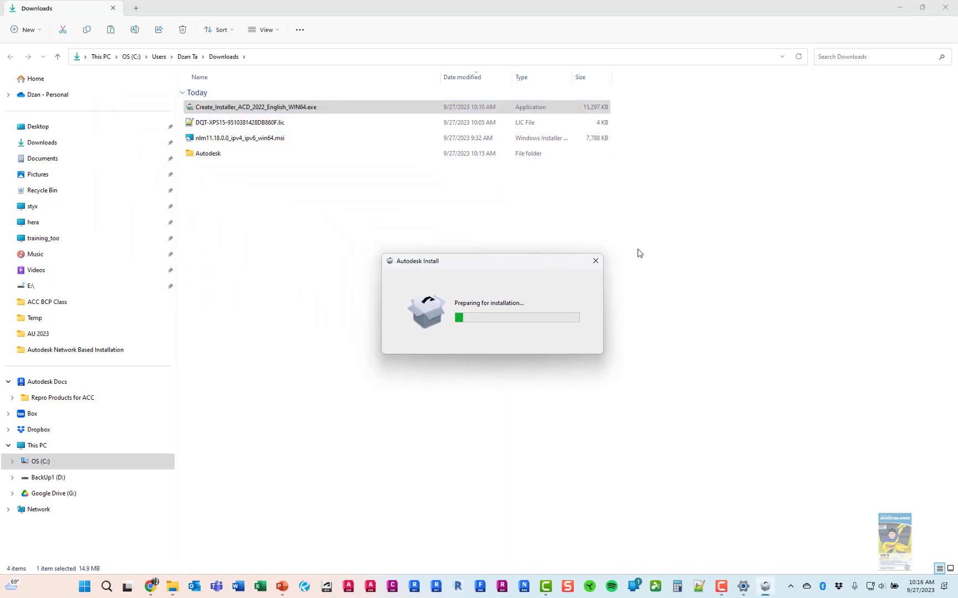
pyautogui.doubleClick(201, 155)
pyautogui.doubleClick(232, 108)
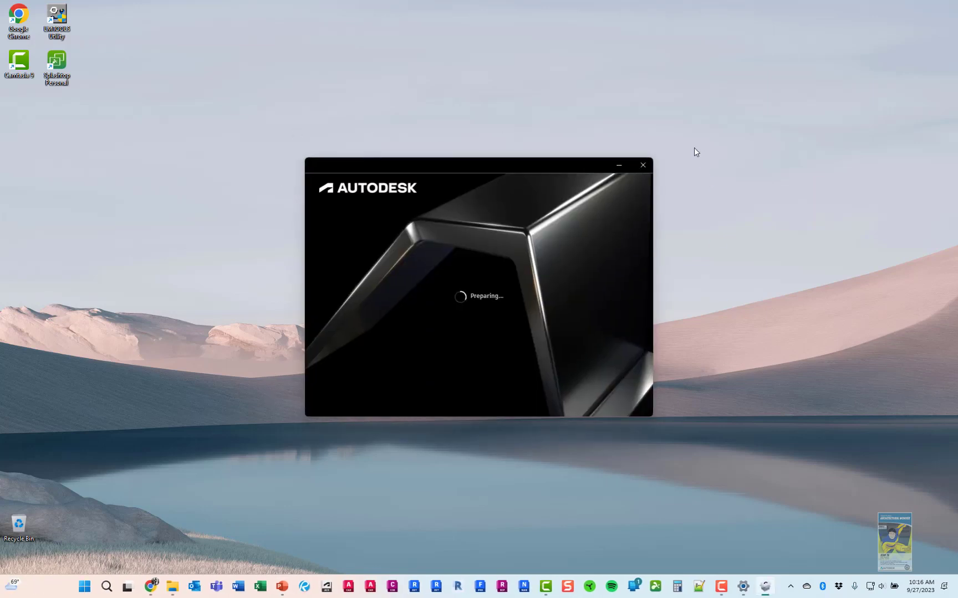
# Agree to the Terms of Use, keep C:\Program Files\Autodesk, and install AutoCAD 2022
pyautogui.click(354, 371)
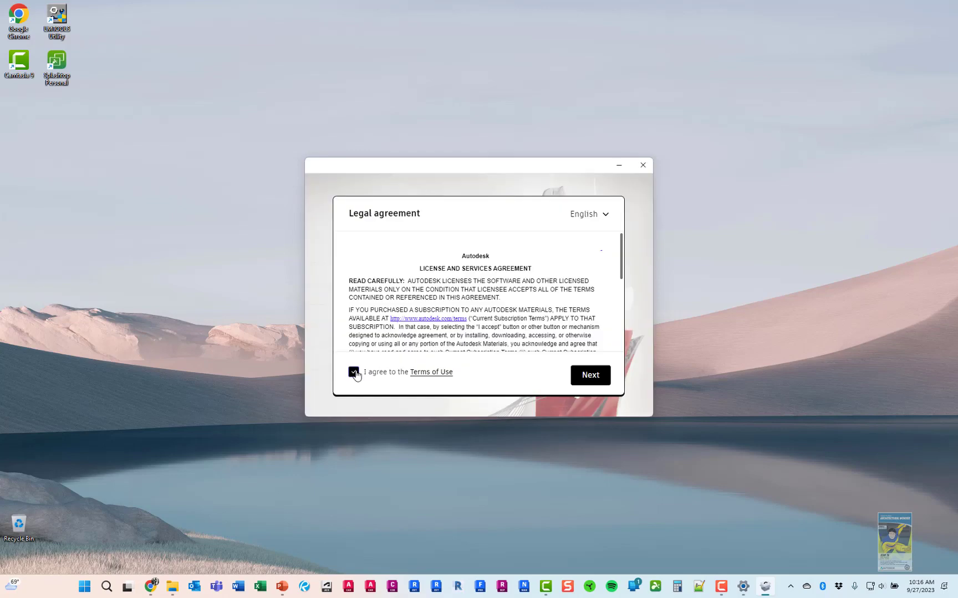
pyautogui.click(589, 375)
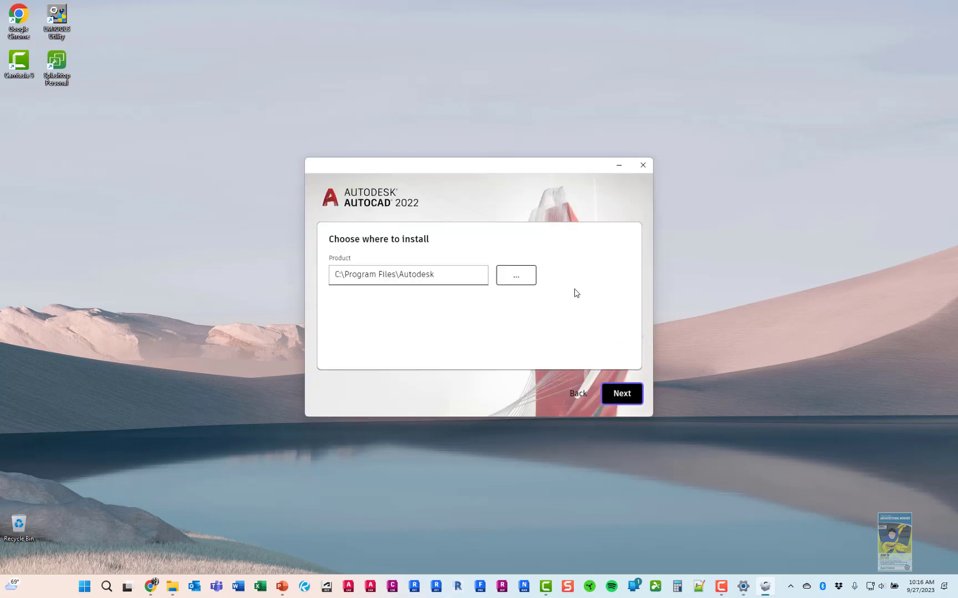
pyautogui.click(445, 281)
pyautogui.click(618, 395)
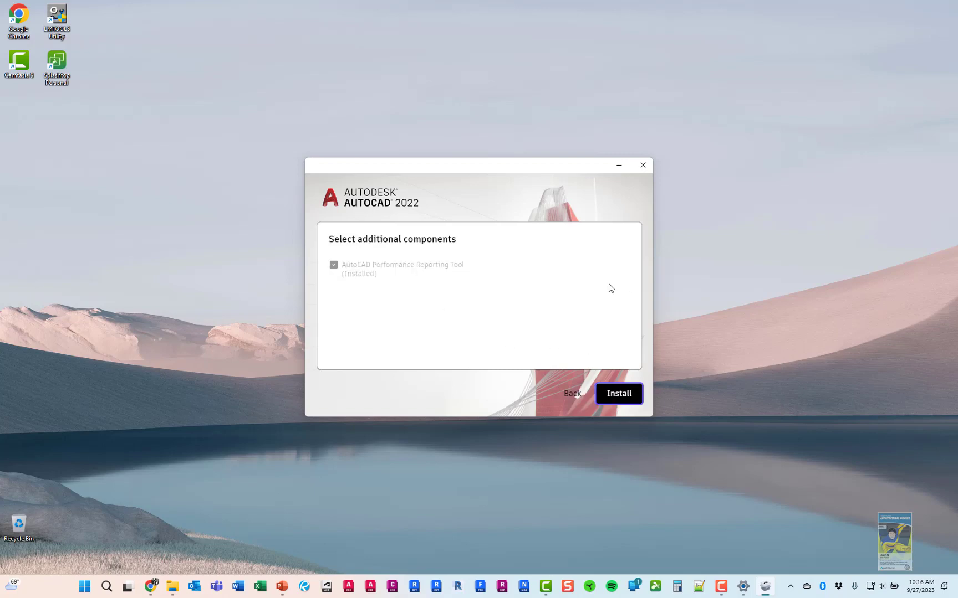
pyautogui.click(621, 397)
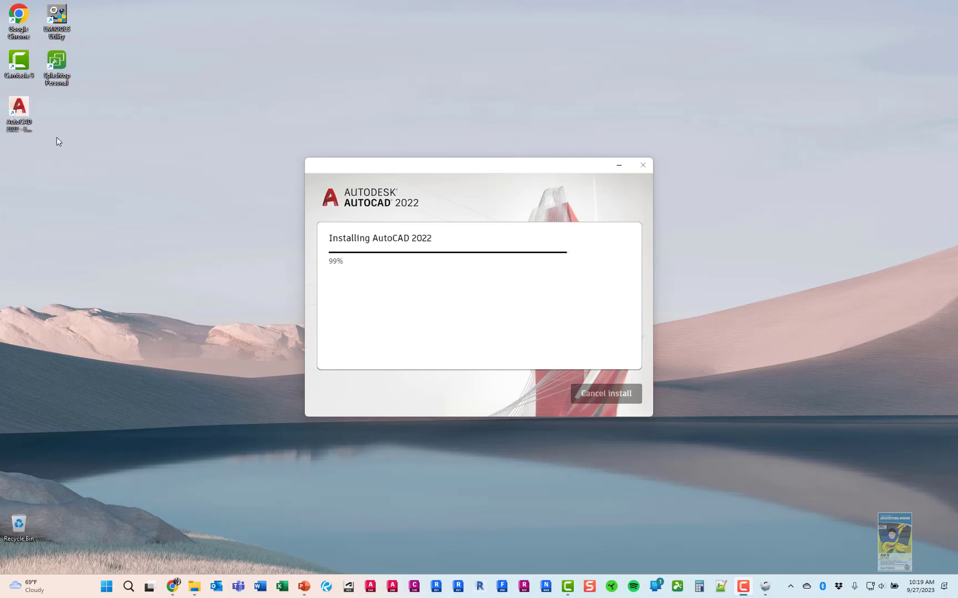
# Finish the AutoCAD 2022 installation, choose Not now for the restart, and close the installer
pyautogui.press('ctrl')
pyautogui.press('ctrl')
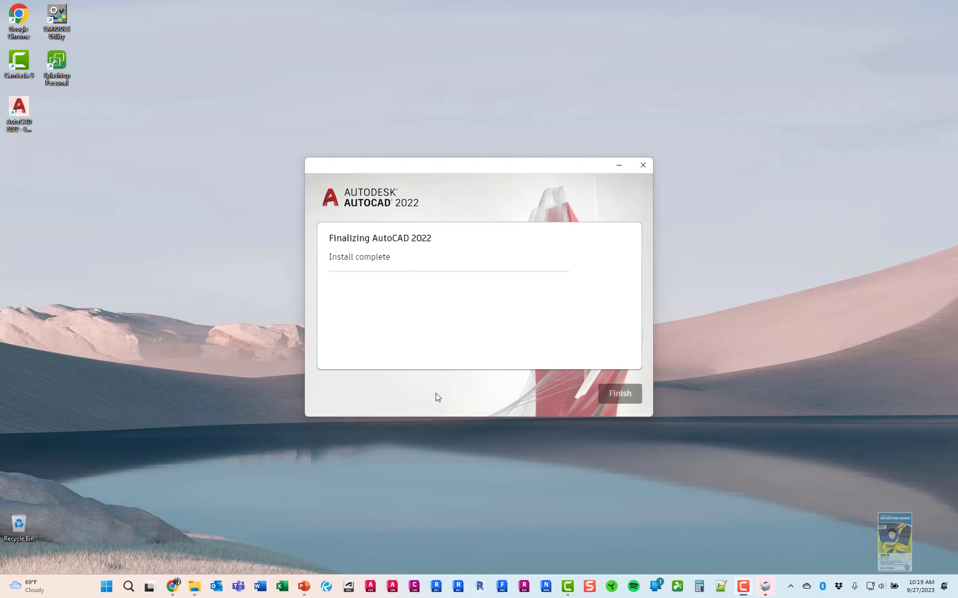
pyautogui.click(624, 399)
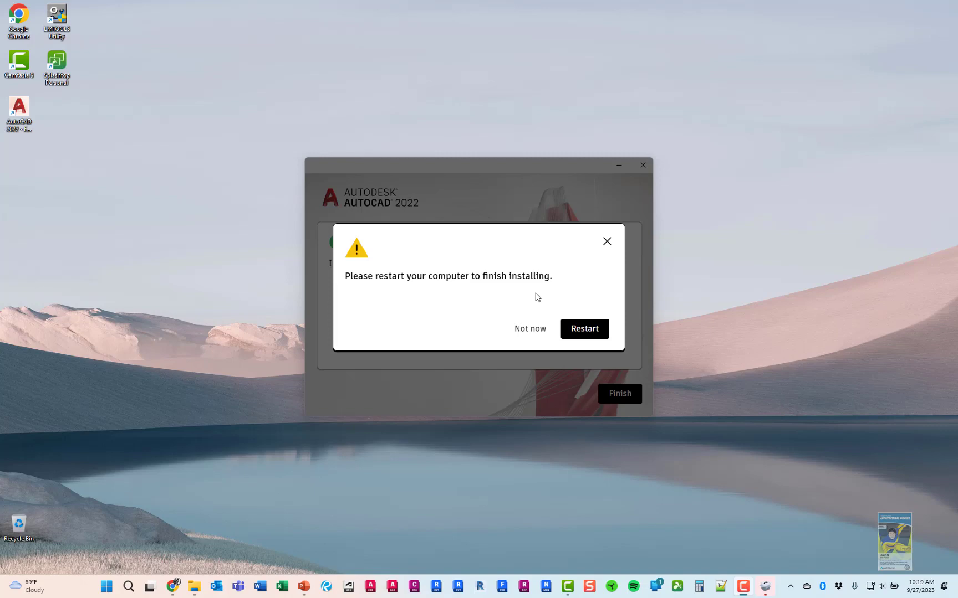
pyautogui.click(532, 333)
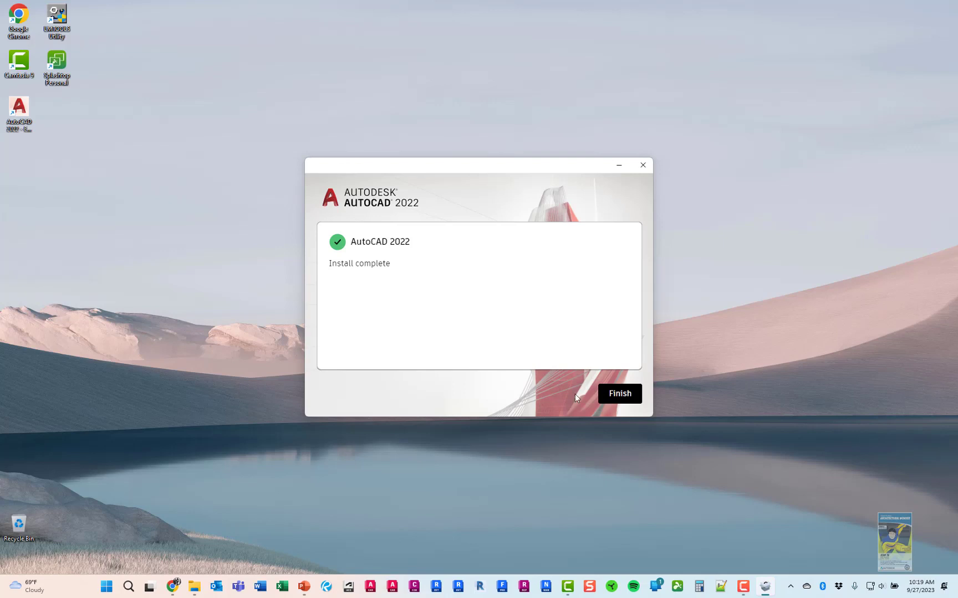
pyautogui.click(617, 394)
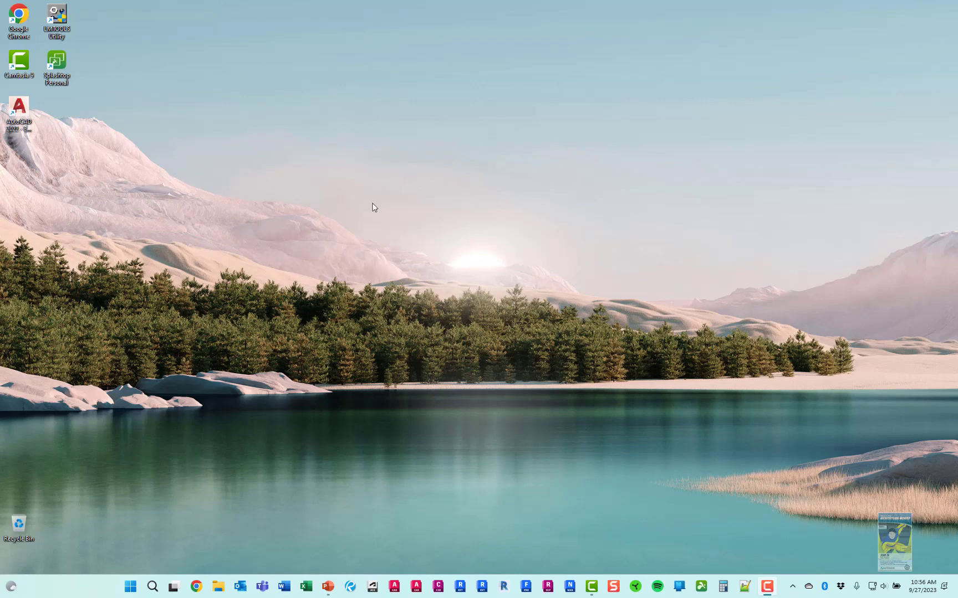
# Launch LMTOOLS from its desktop shortcut and switch to the Server Status page
pyautogui.doubleClick(50, 32)
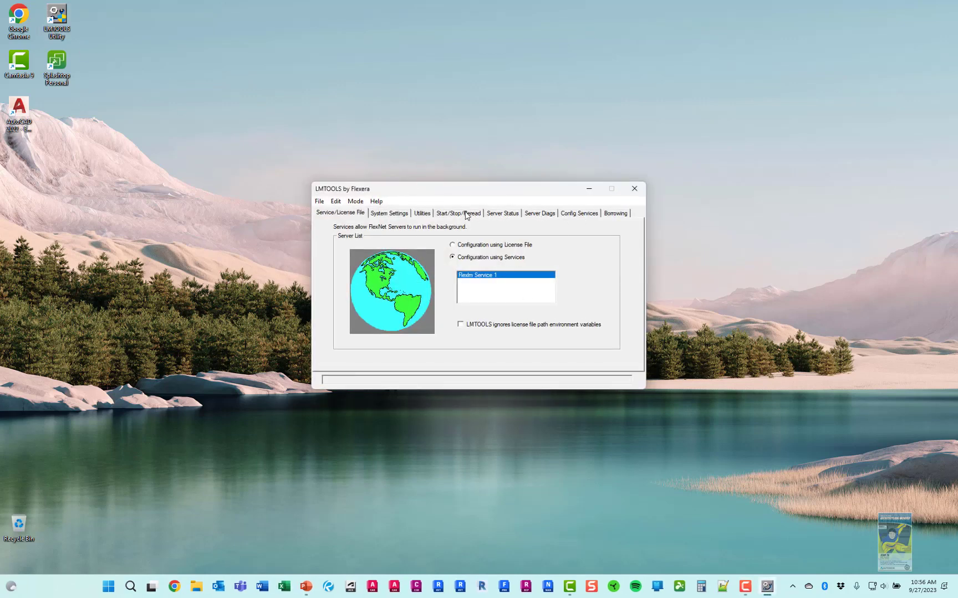
pyautogui.click(459, 213)
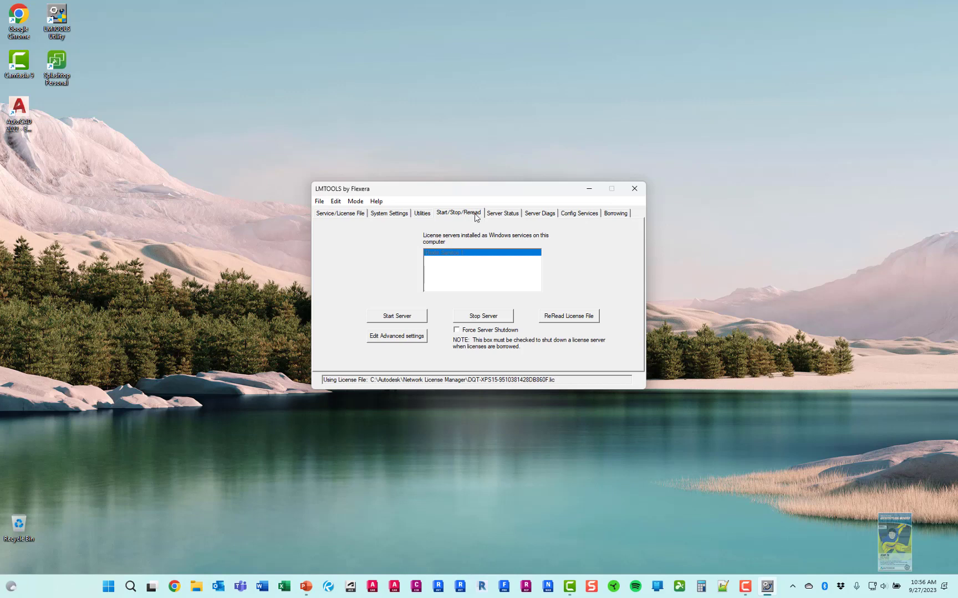
pyautogui.click(511, 215)
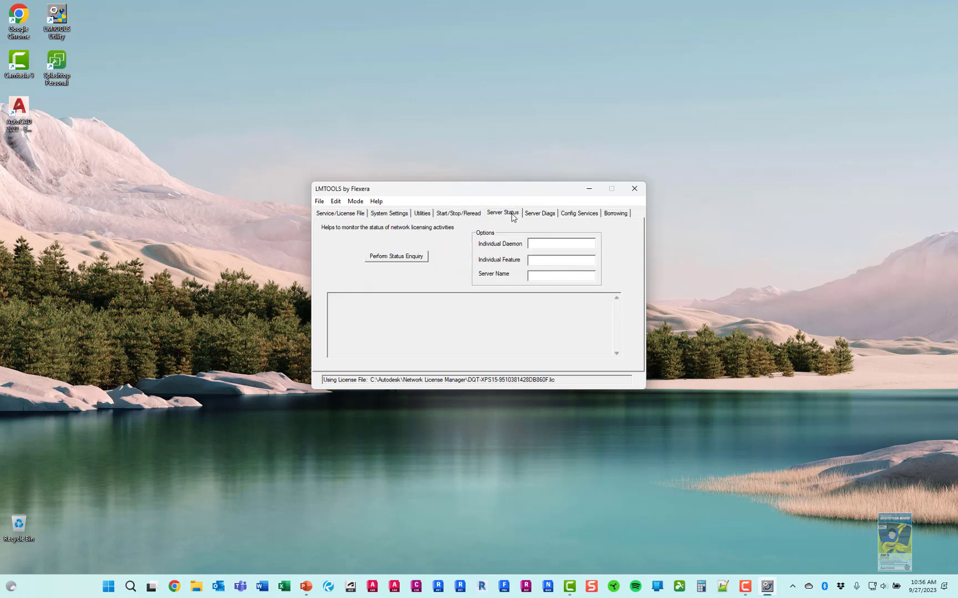
# Run a status enquiry showing adskflex UP with 0 of 8 licenses in use, then minimize LMTOOLS
pyautogui.click(411, 259)
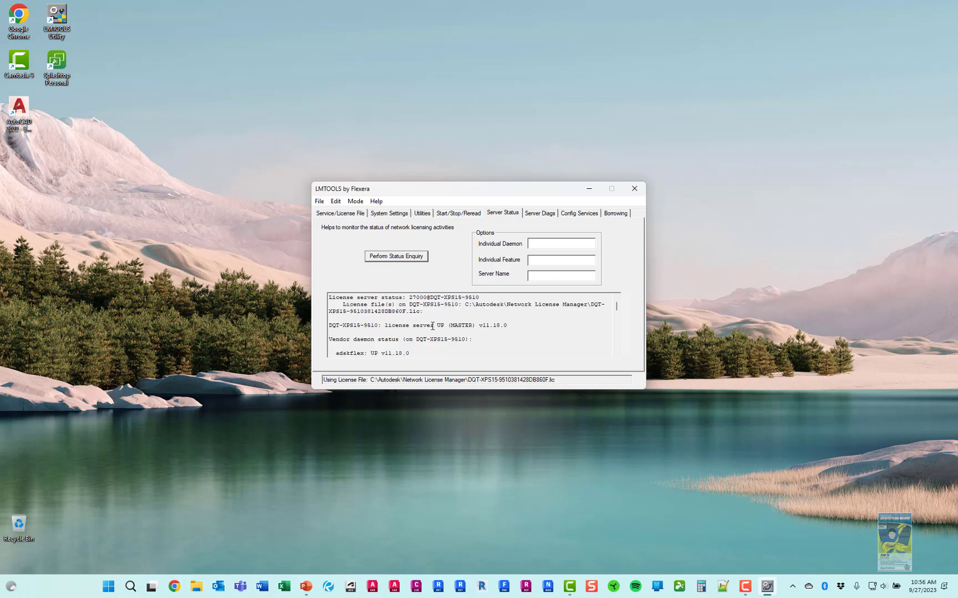
pyautogui.scroll(-1, 443, 321)
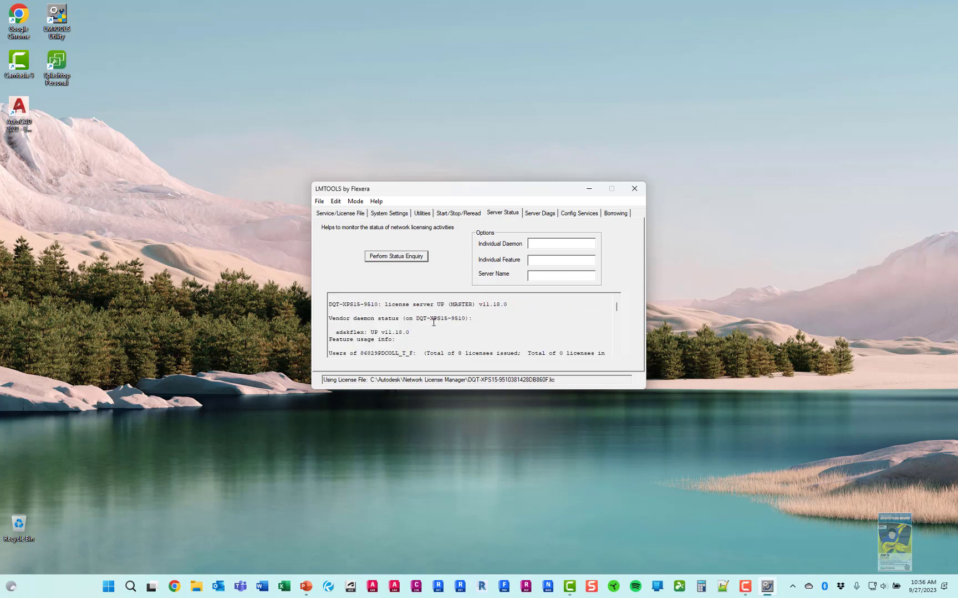
pyautogui.scroll(-1, 432, 326)
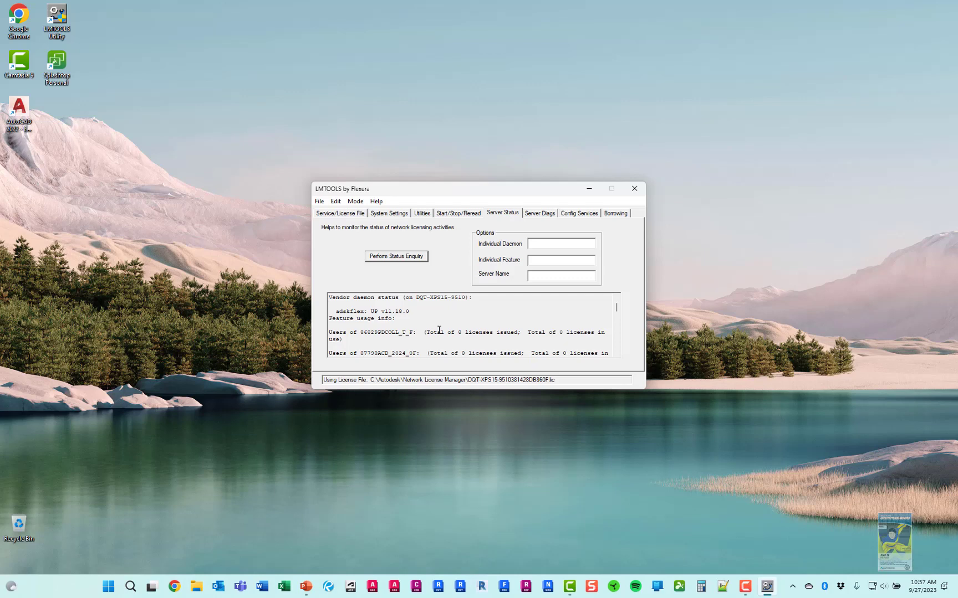
pyautogui.click(589, 190)
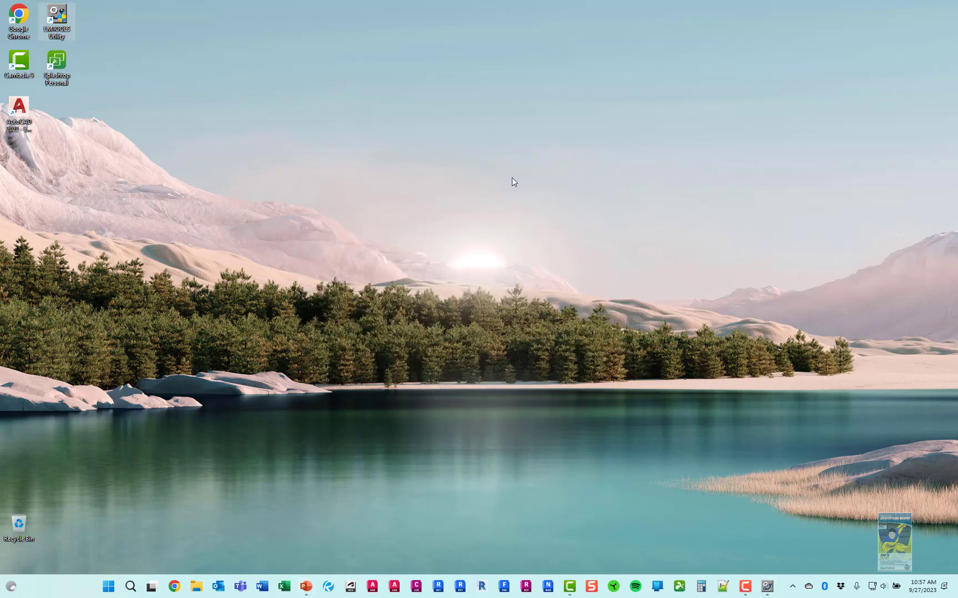
# Launch AutoCAD 2022 from its desktop shortcut to reach the Let's Get Started dialog
pyautogui.doubleClick(24, 126)
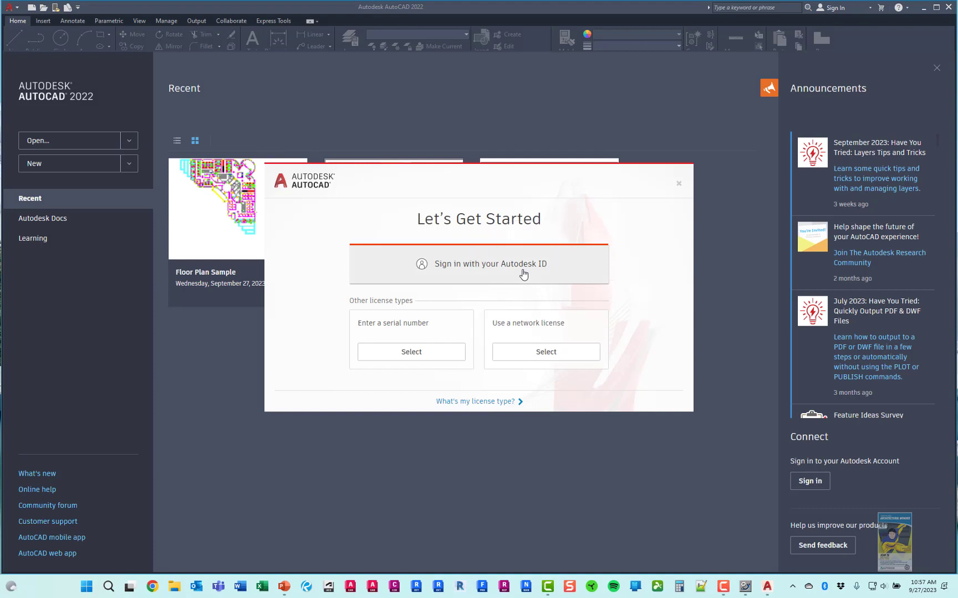
# Pick 'Use a network license' in AutoCAD's Let's Get Started dialog to reach the license server form
pyautogui.click(432, 354)
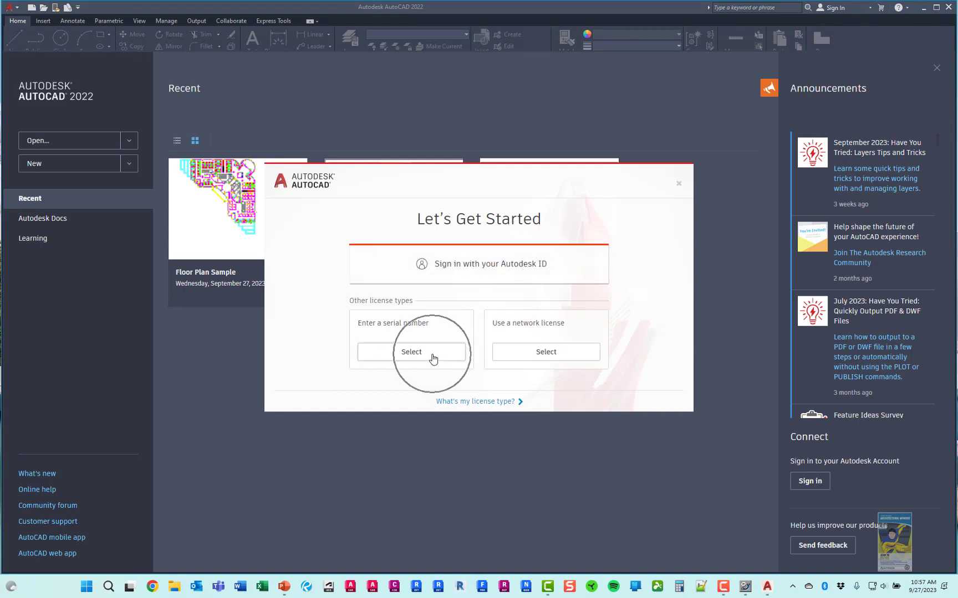
pyautogui.click(567, 356)
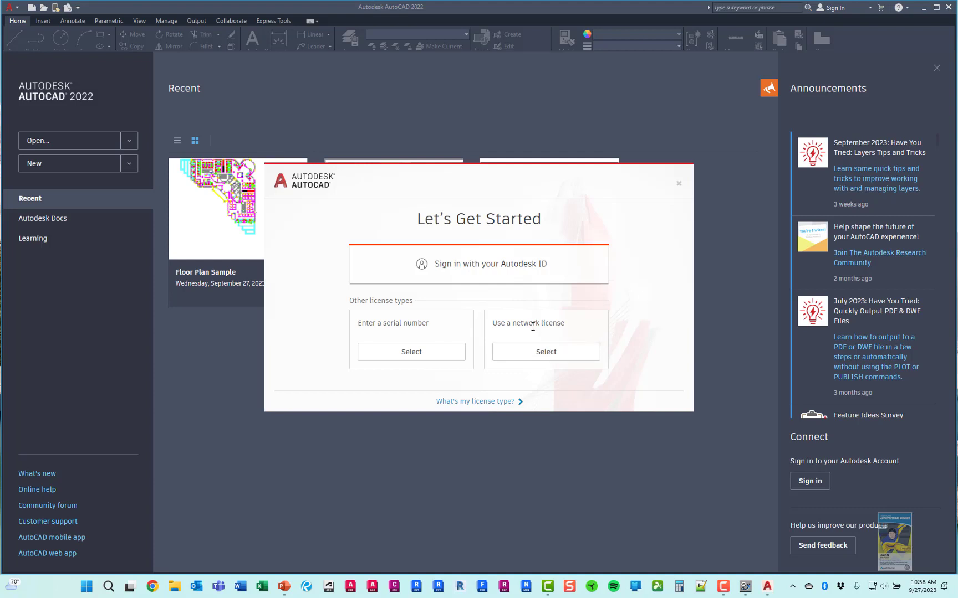
pyautogui.click(539, 352)
pyautogui.click(568, 271)
pyautogui.press('ctrl')
pyautogui.press('ctrl')
pyautogui.press('ctrl')
pyautogui.click(556, 358)
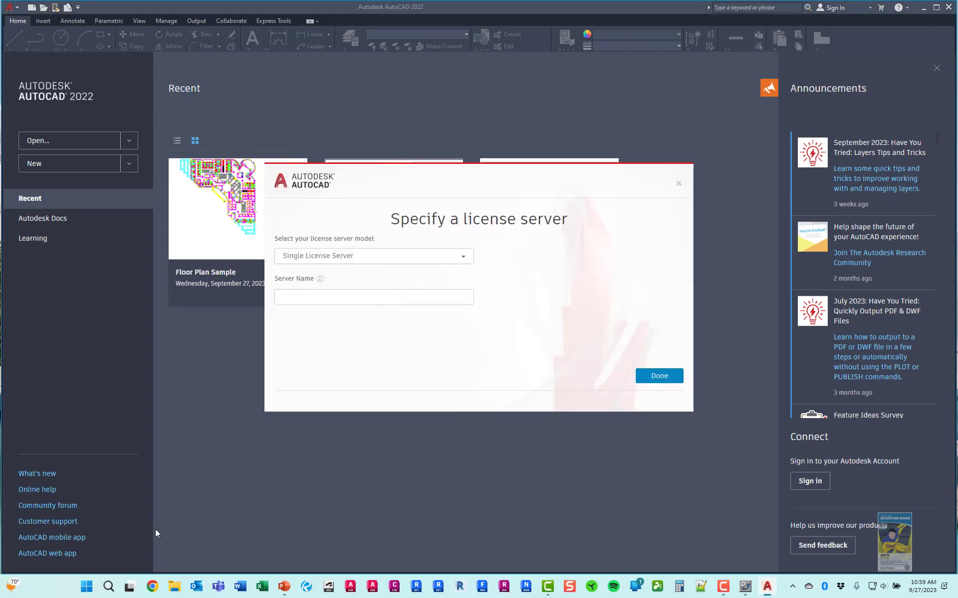
# Copy the computer's device name, DQT-XPS15-9510, from Windows System information
pyautogui.rightClick(88, 586)
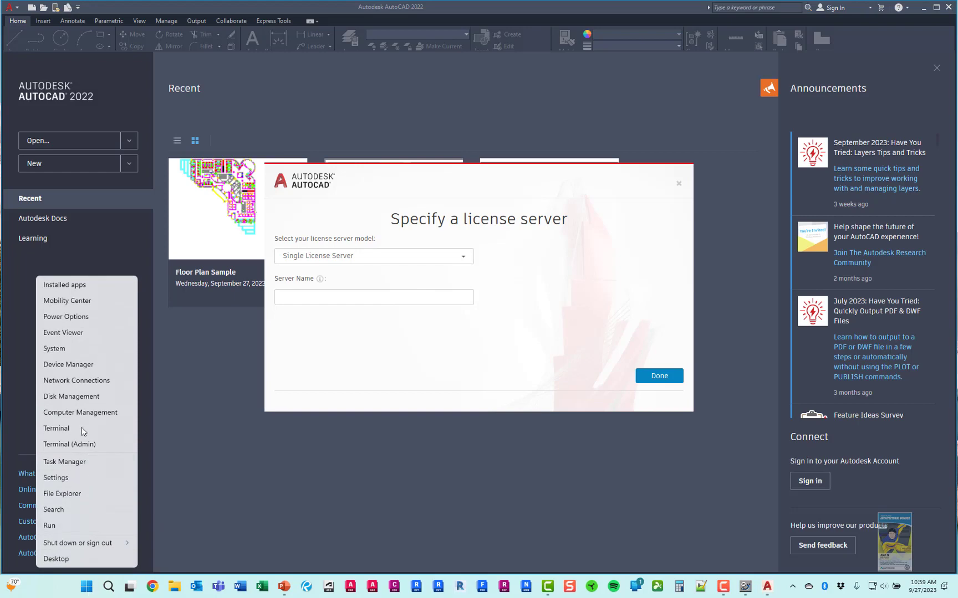
pyautogui.click(63, 353)
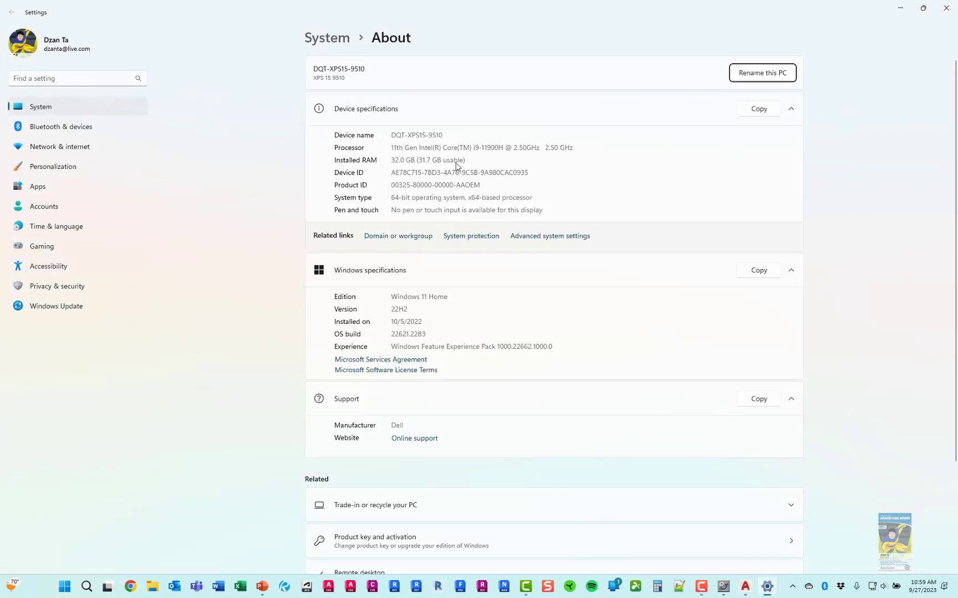
pyautogui.moveTo(446, 135); pyautogui.dragTo(391, 136)
pyautogui.hotkey('ctrl', 'c')
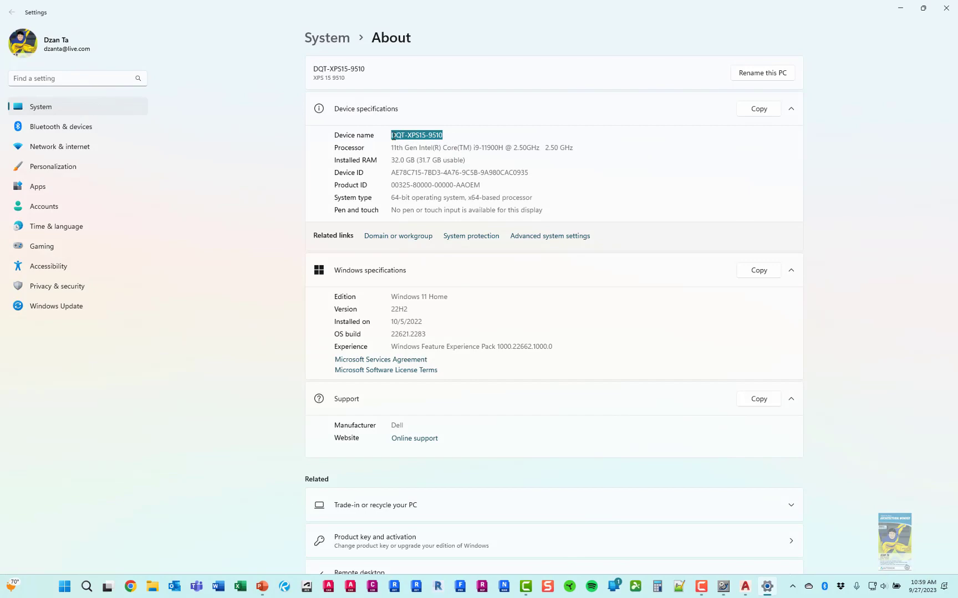
# Enter DQT-XPS15-9510 as the single license server name and confirm with Done
pyautogui.click(899, 8)
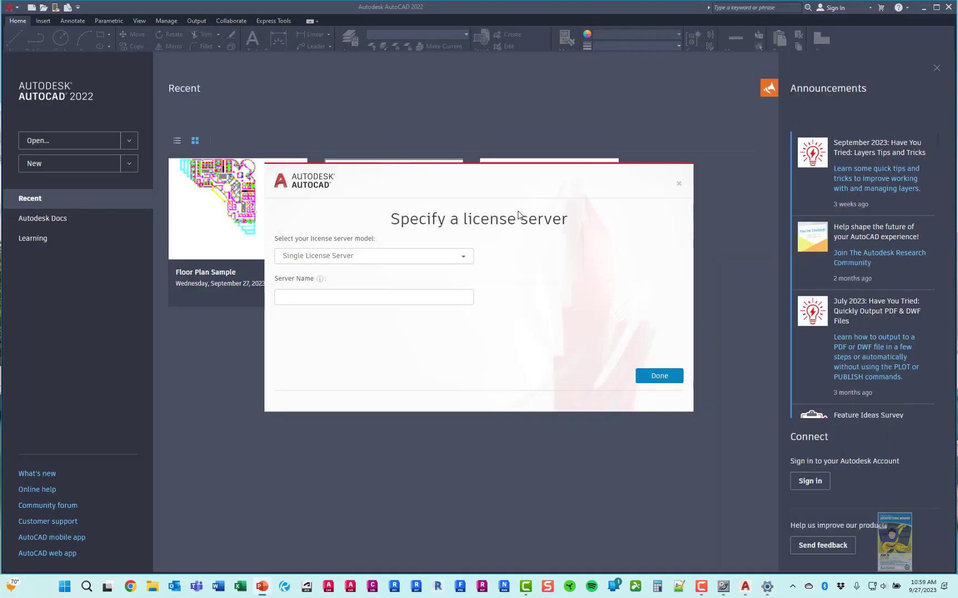
pyautogui.click(416, 297)
pyautogui.hotkey('ctrl', 'v')
pyautogui.click(642, 379)
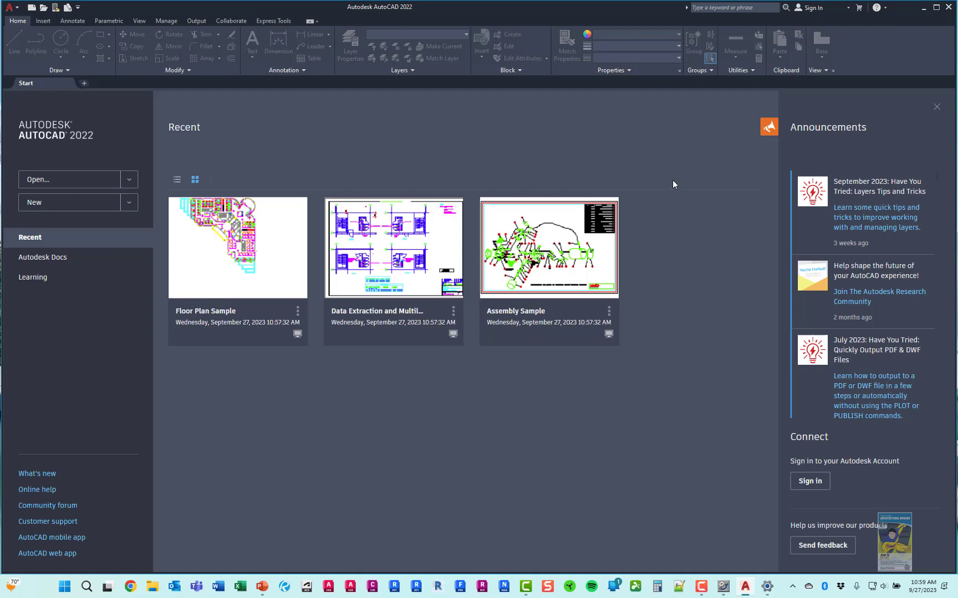
# Maximize AutoCAD and open Manage License from Help > About Autodesk AutoCAD 2022
pyautogui.click(940, 10)
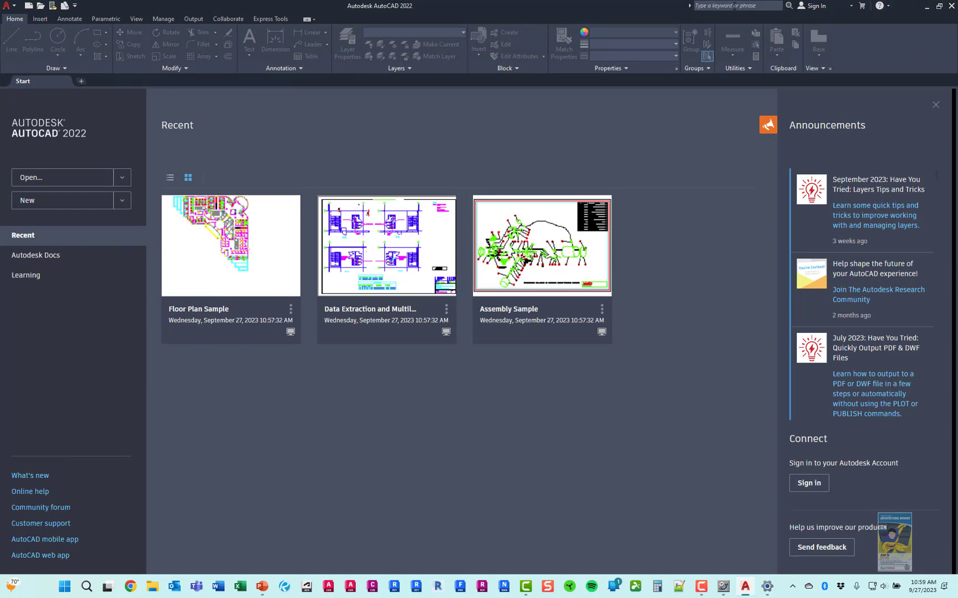
pyautogui.click(888, 7)
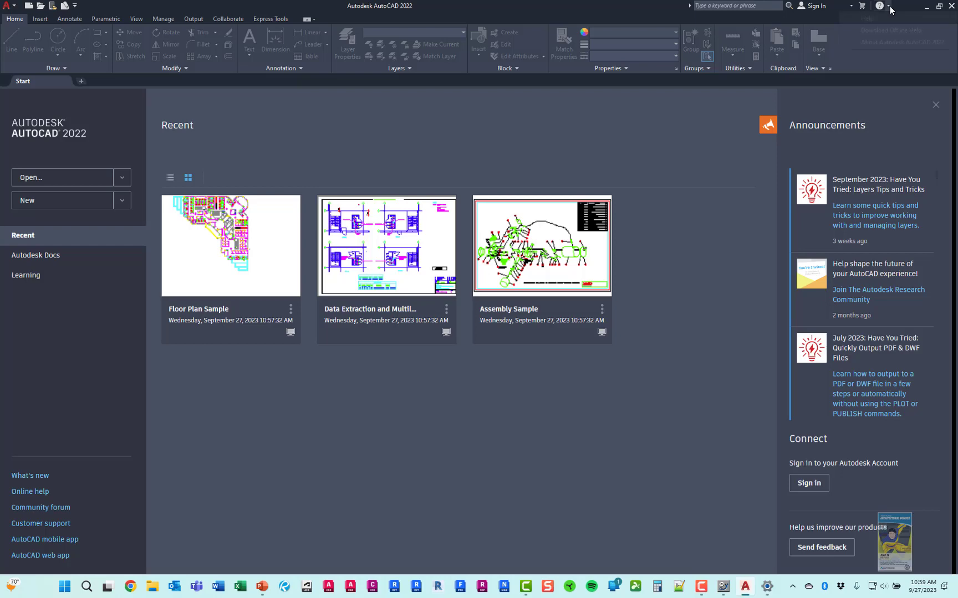
pyautogui.click(886, 43)
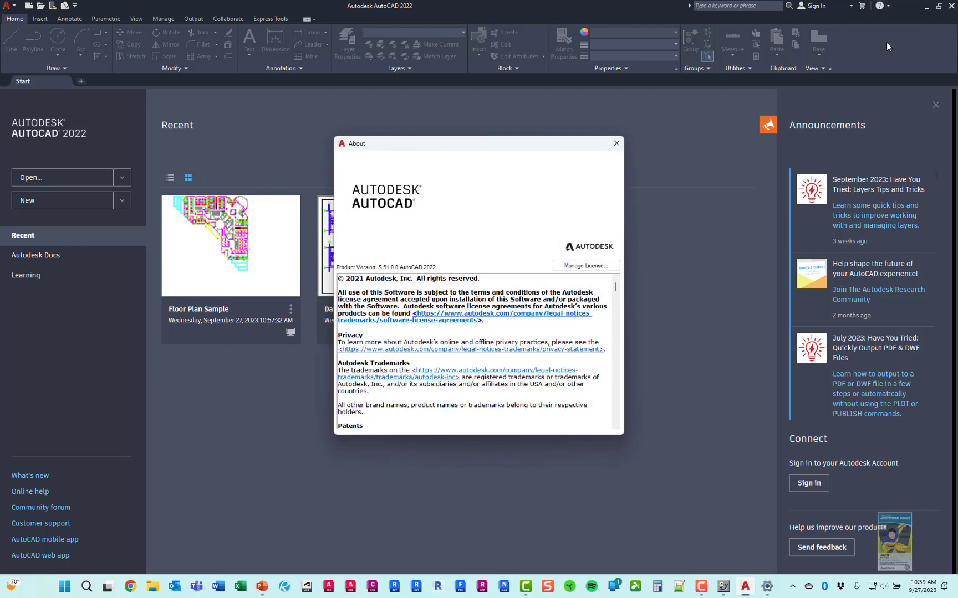
pyautogui.click(572, 267)
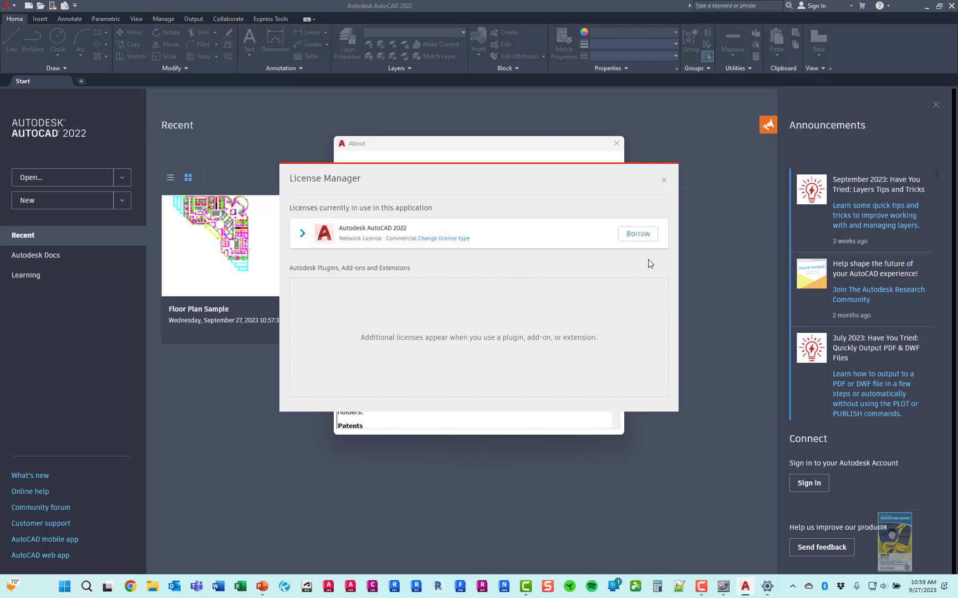
# Start borrowing the AutoCAD 2022 license and pick Friday, March 1, 2024 as the end date
pyautogui.click(302, 233)
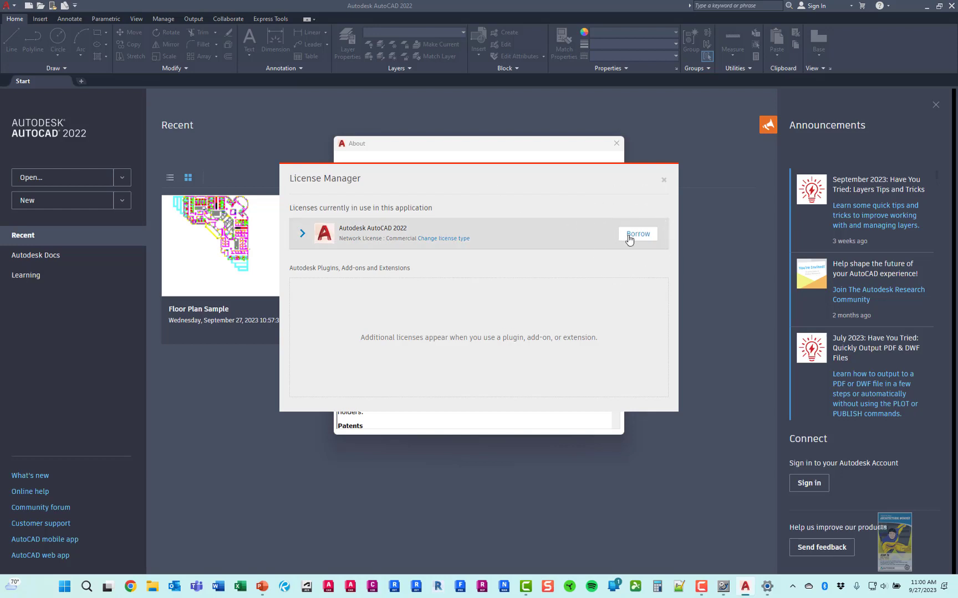
pyautogui.click(629, 235)
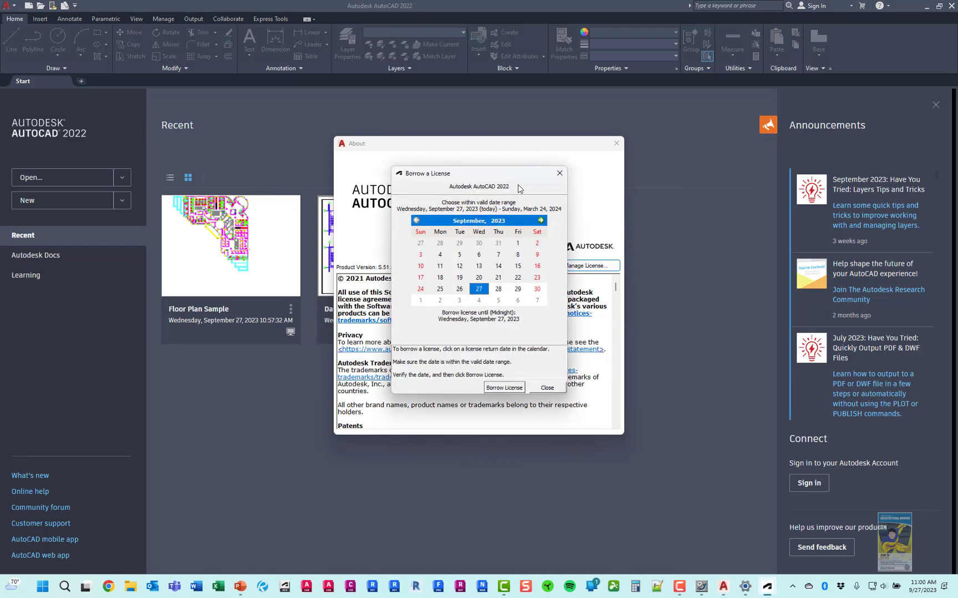
pyautogui.click(541, 220)
pyautogui.click(540, 220)
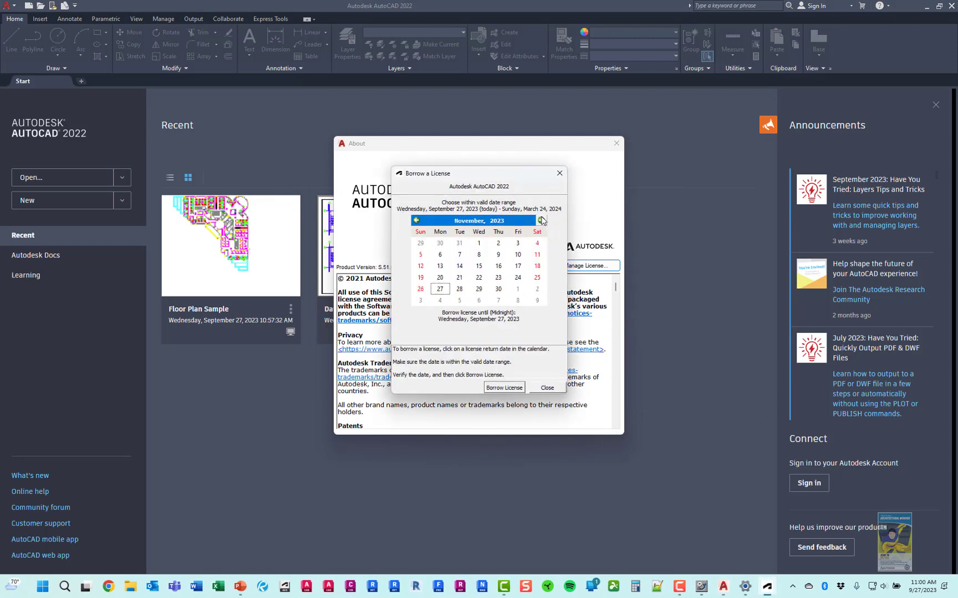
pyautogui.click(540, 220)
pyautogui.click(540, 220)
pyautogui.click(540, 220)
pyautogui.click(540, 220)
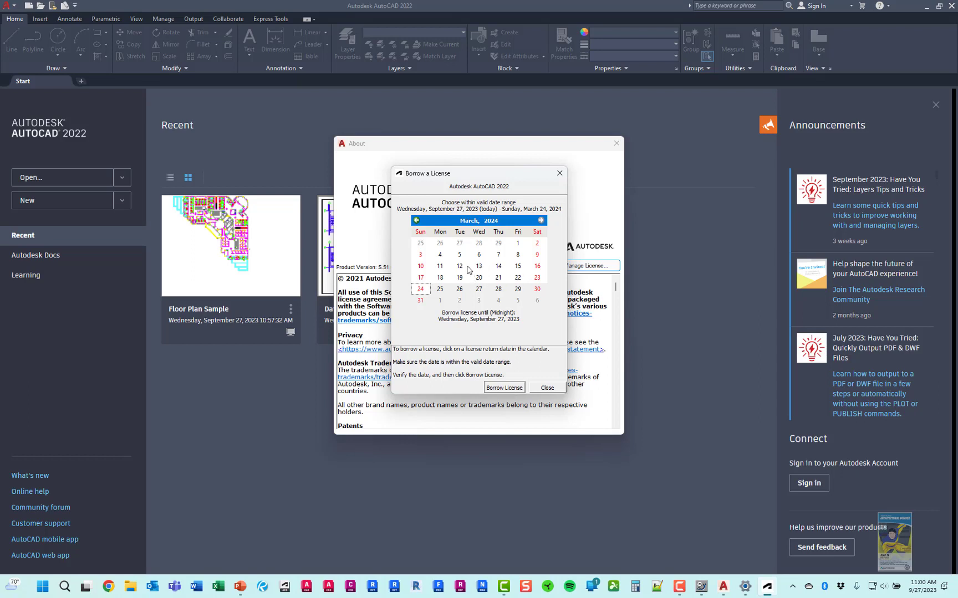
pyautogui.click(519, 245)
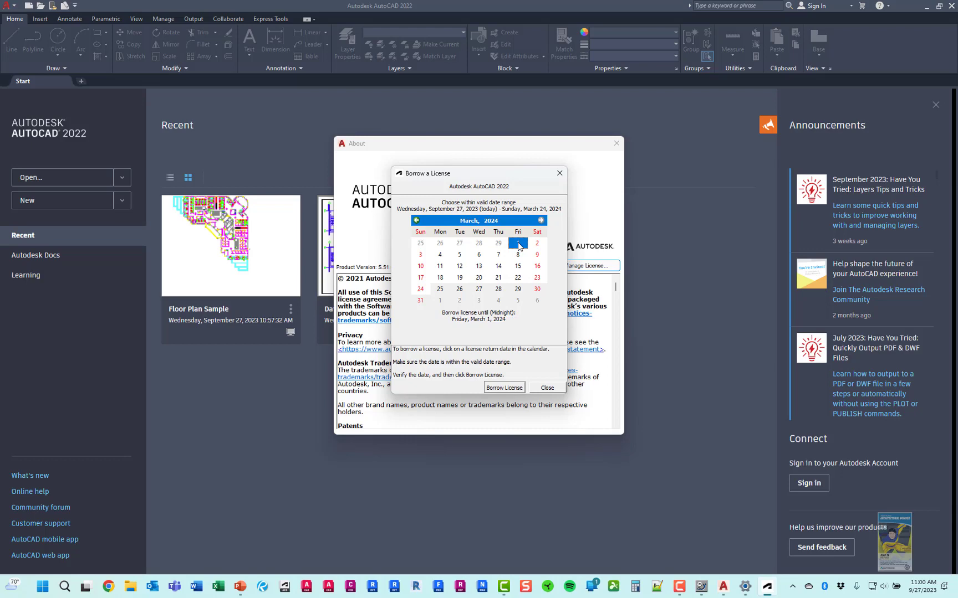
# Confirm Borrow License, dismiss the success message and close the About window
pyautogui.click(514, 388)
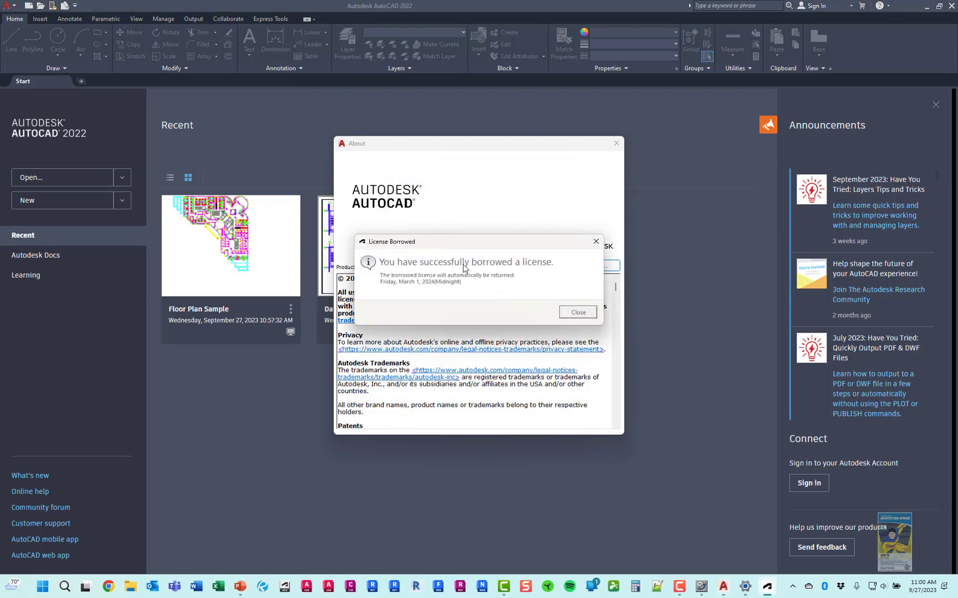
pyautogui.click(566, 312)
pyautogui.click(616, 144)
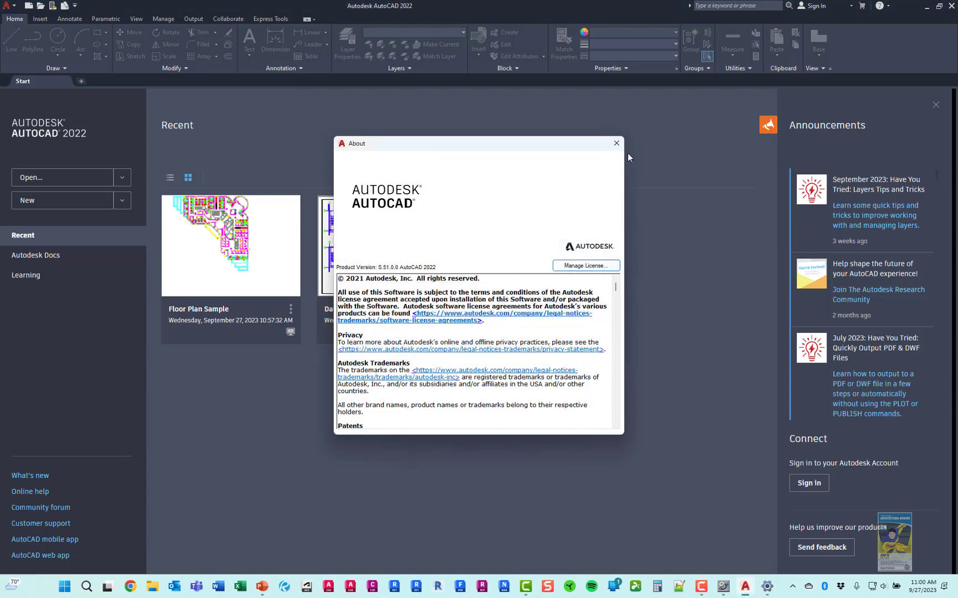
# Quit AutoCAD, then bring LMTOOLS forward from the taskbar and close it
pyautogui.click(951, 6)
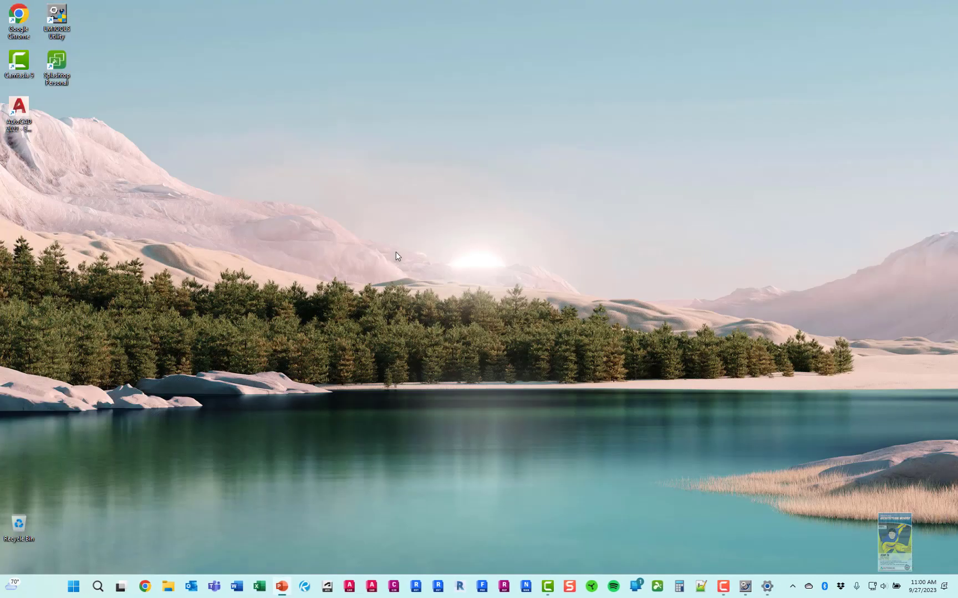
pyautogui.click(743, 585)
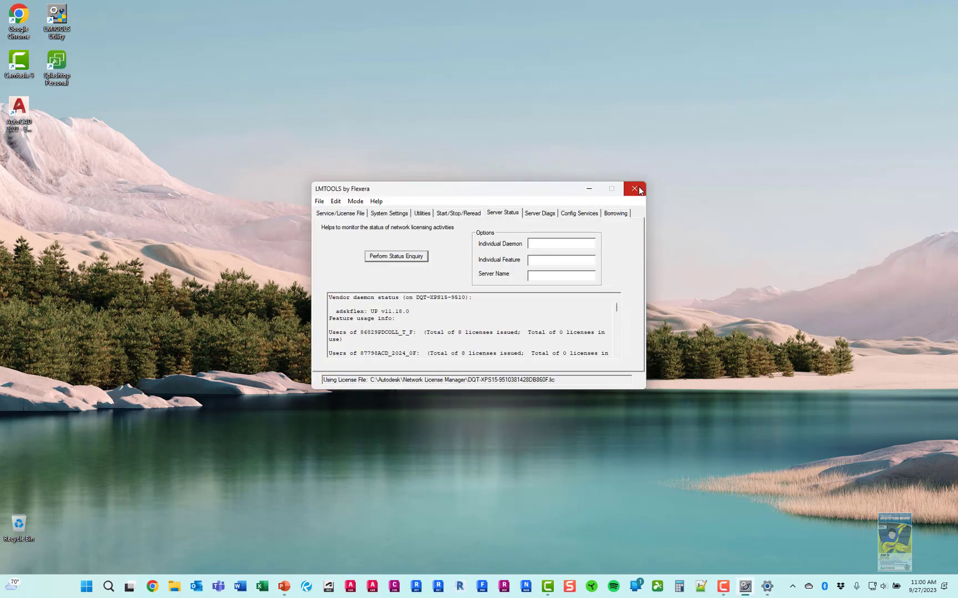
pyautogui.click(635, 189)
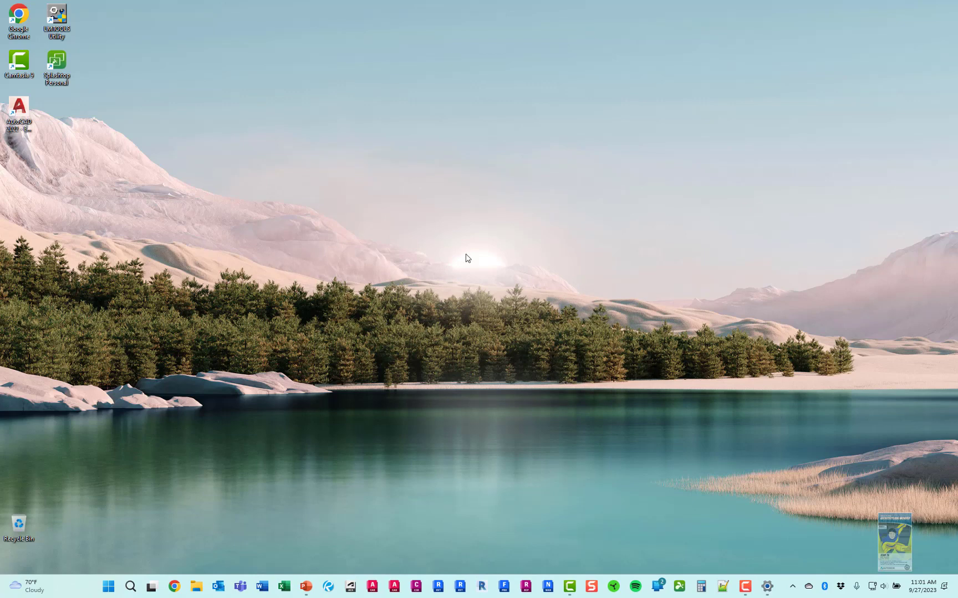
# Relaunch AutoCAD 2022 and dismiss the notice that its license is borrowed until March 1, 2024
pyautogui.doubleClick(26, 117)
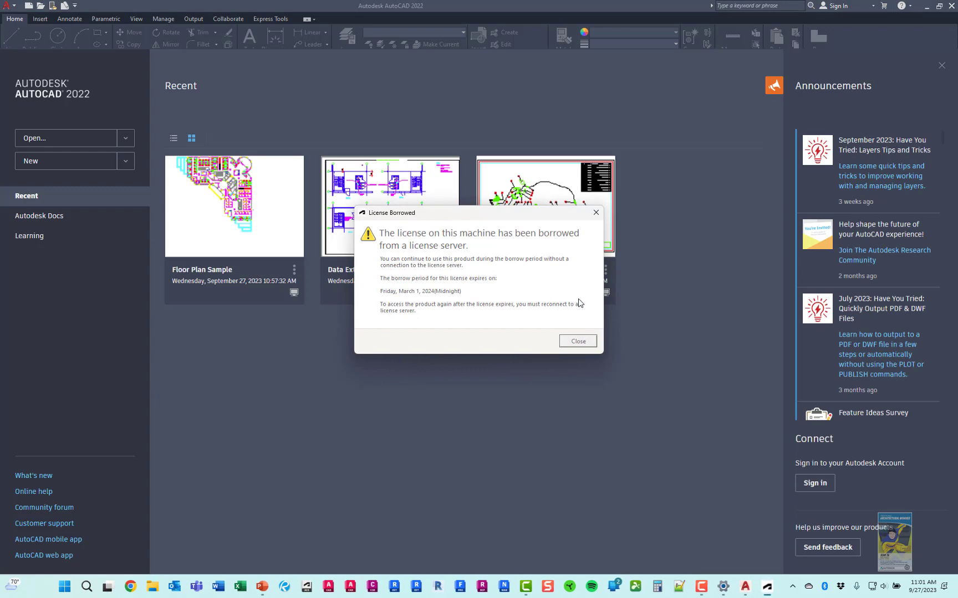
pyautogui.click(579, 343)
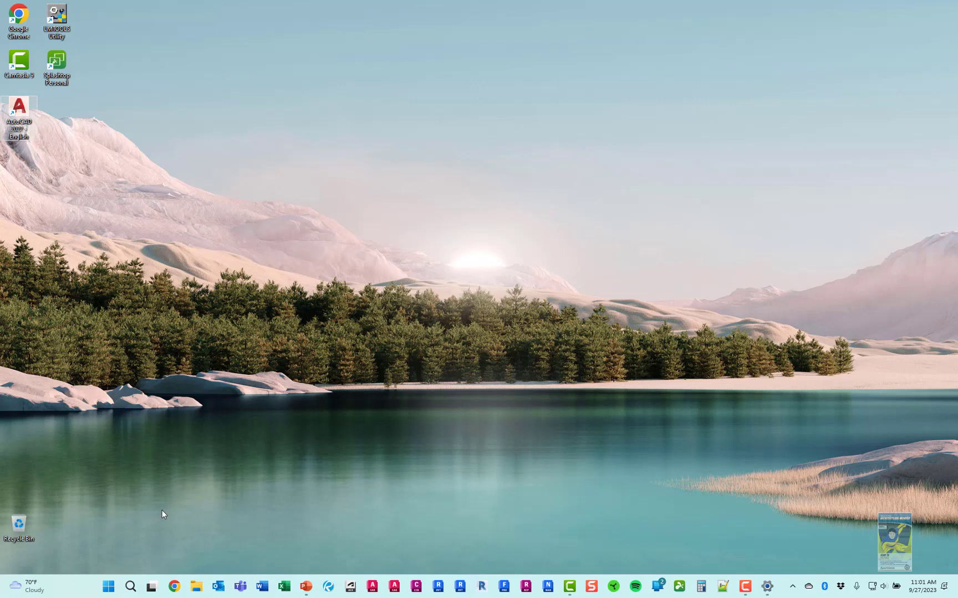
# Launch Autodesk Access from Start > All apps > Autodesk and update AutoCAD 2022.1.3 and Revit 2022.1.5 Hotfix
pyautogui.click(107, 586)
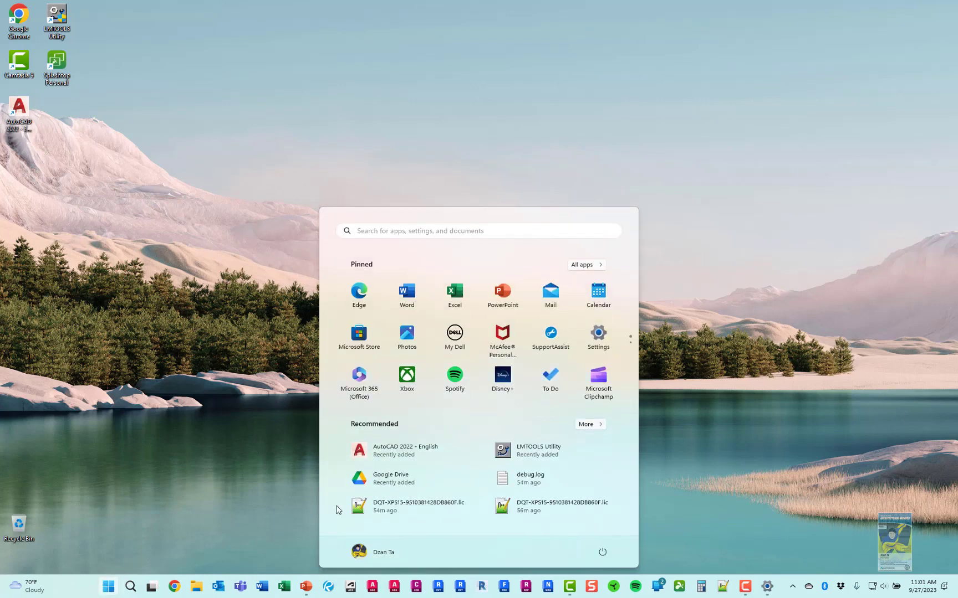
pyautogui.click(580, 265)
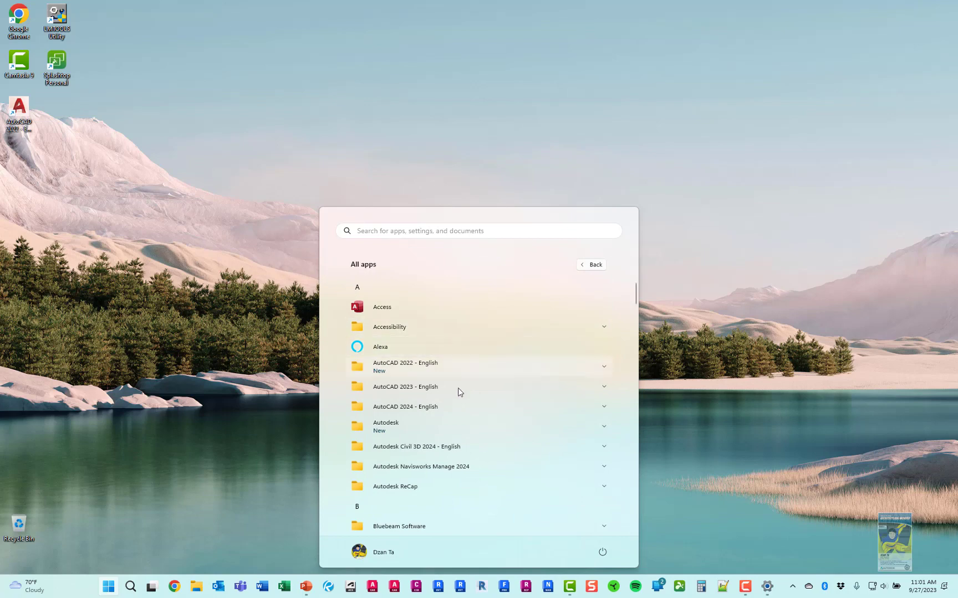
pyautogui.click(448, 433)
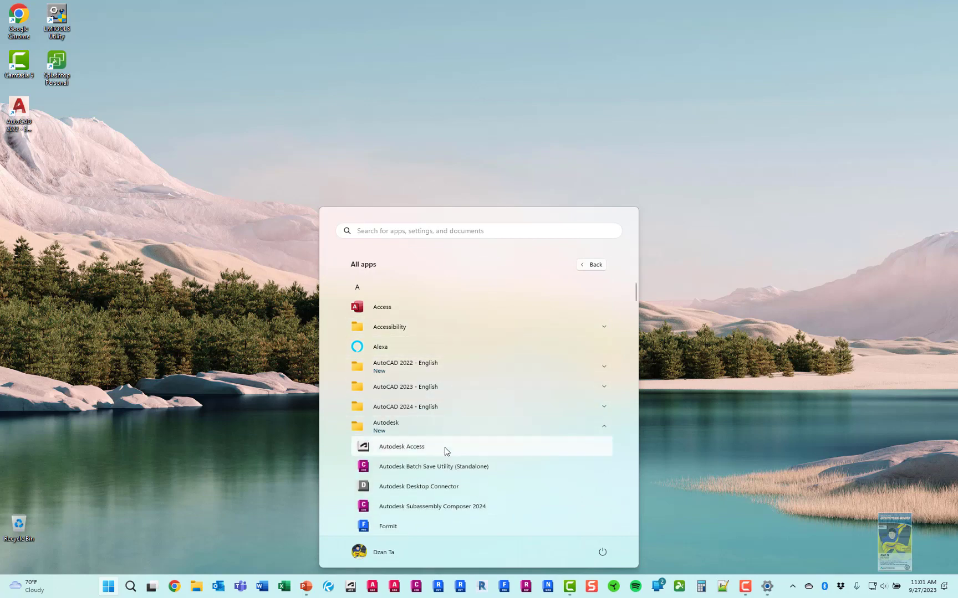
pyautogui.click(445, 452)
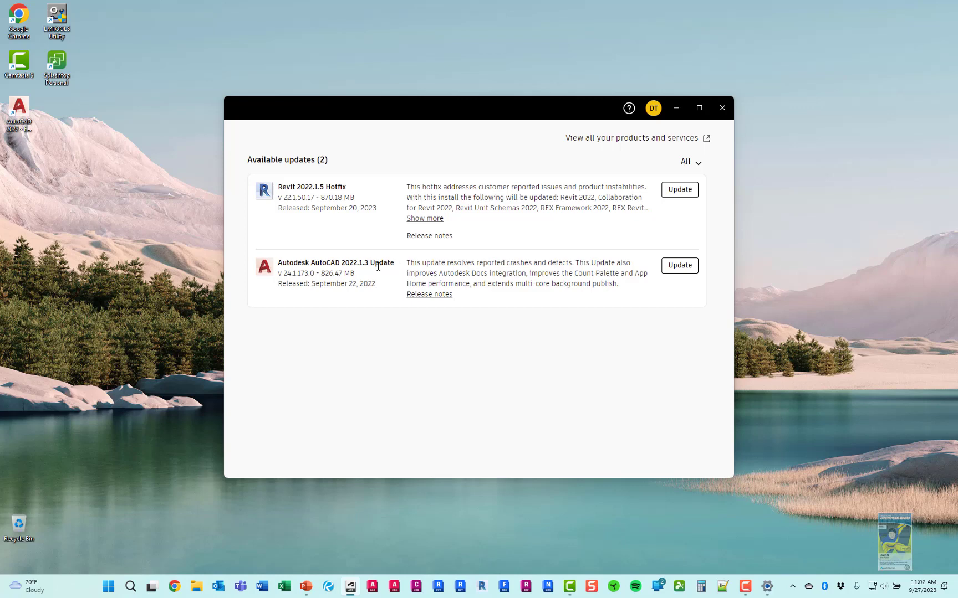
pyautogui.click(682, 266)
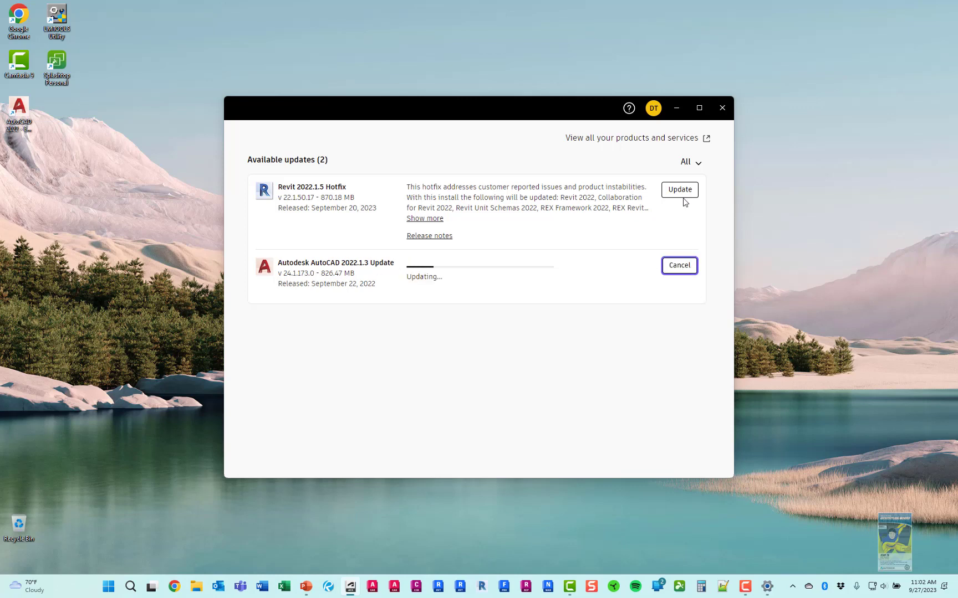
pyautogui.click(682, 190)
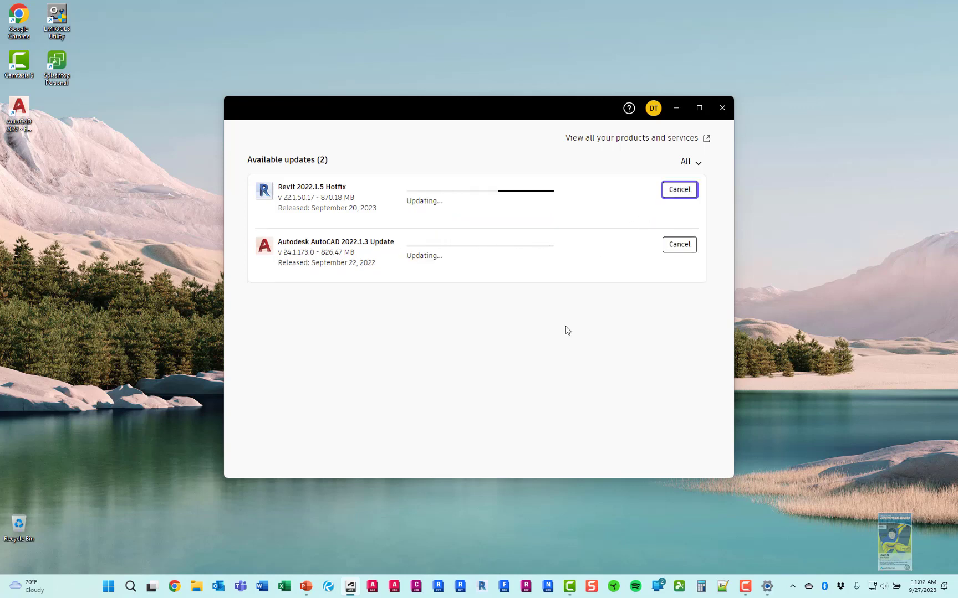